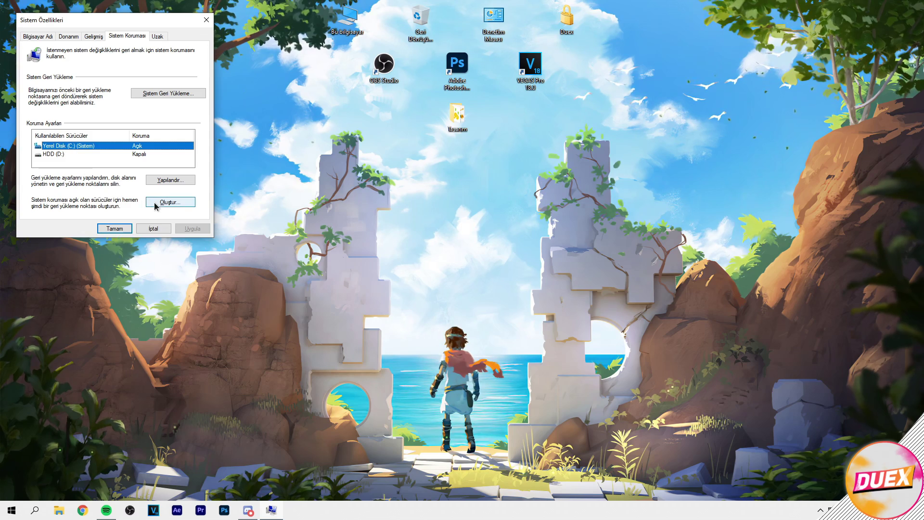
Step: Create a system restore point named "geri yükleme" and dismiss the completion notice
{"action": "left_click", "coordinate": [166, 203]}
{"action": "type", "text": "geri yükleme"}
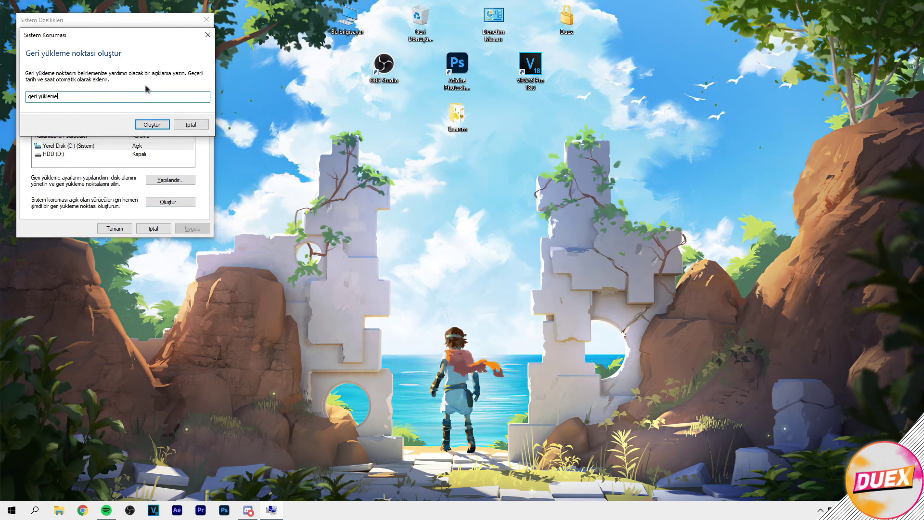
{"action": "key", "text": "Return"}
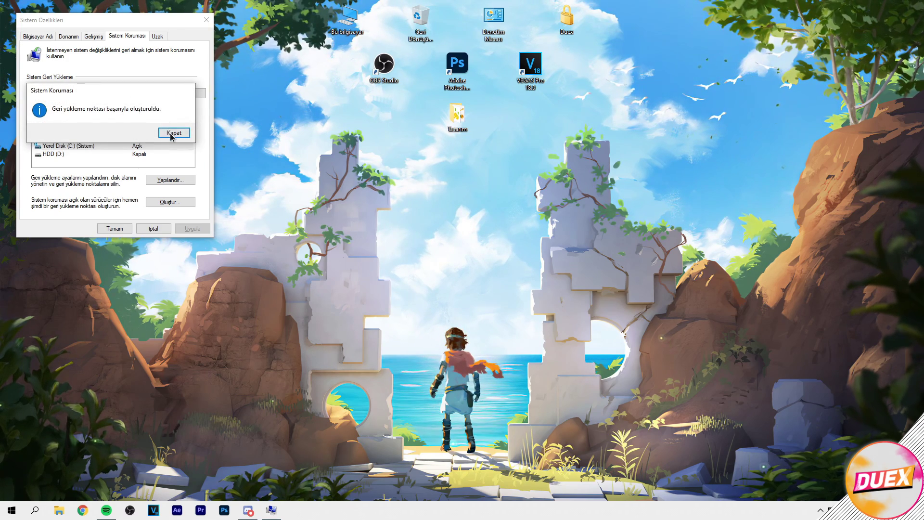
{"action": "left_click", "coordinate": [172, 132]}
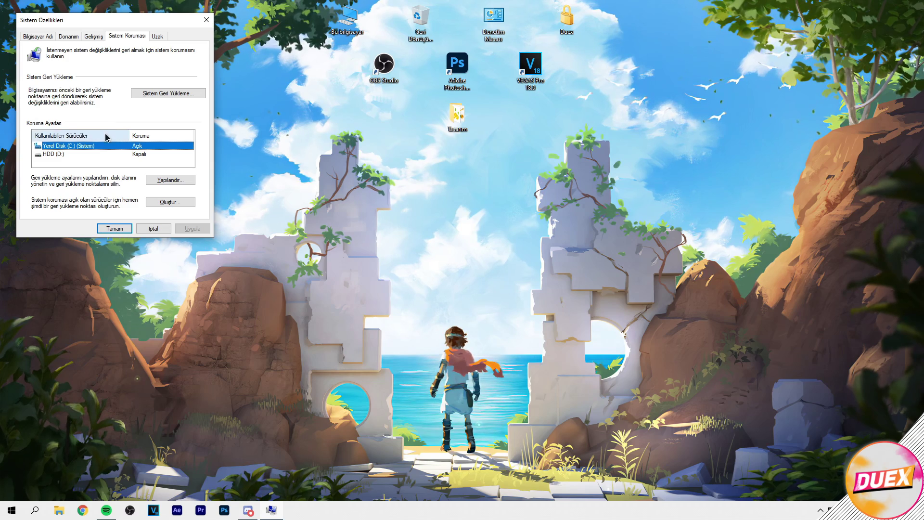
Step: Review the system protection settings of Yerel Disk (C:), including the option to delete all restore points, without deleting any
{"action": "left_click", "coordinate": [170, 183]}
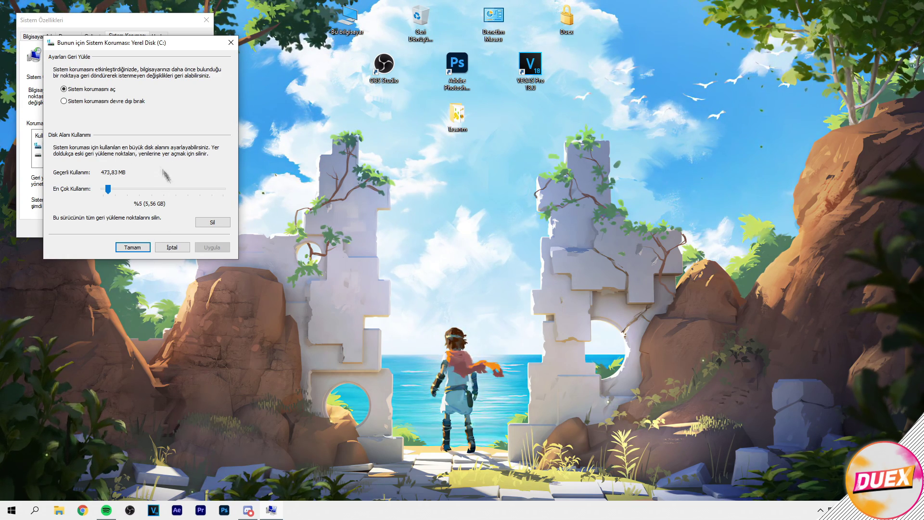
{"action": "left_click", "coordinate": [212, 222]}
{"action": "left_click", "coordinate": [235, 166]}
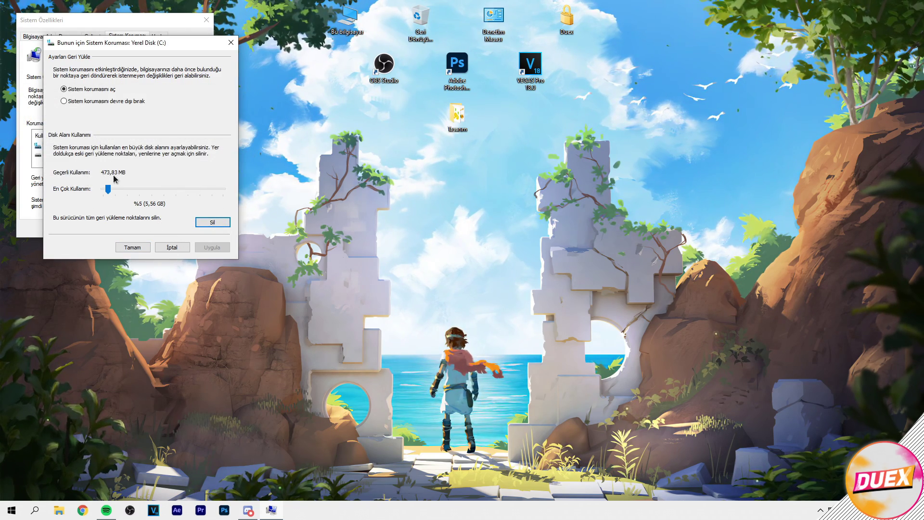
{"action": "left_click", "coordinate": [129, 247]}
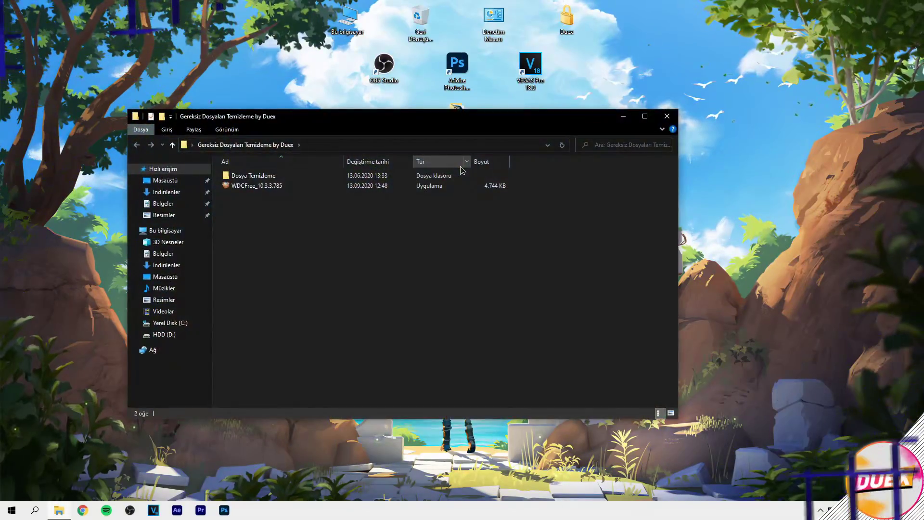
Step: Run the "Dosya Temizleyici by Duex" batch file from the Dosya Temizleme folder and make its console window narrower
{"action": "double_click", "coordinate": [250, 176]}
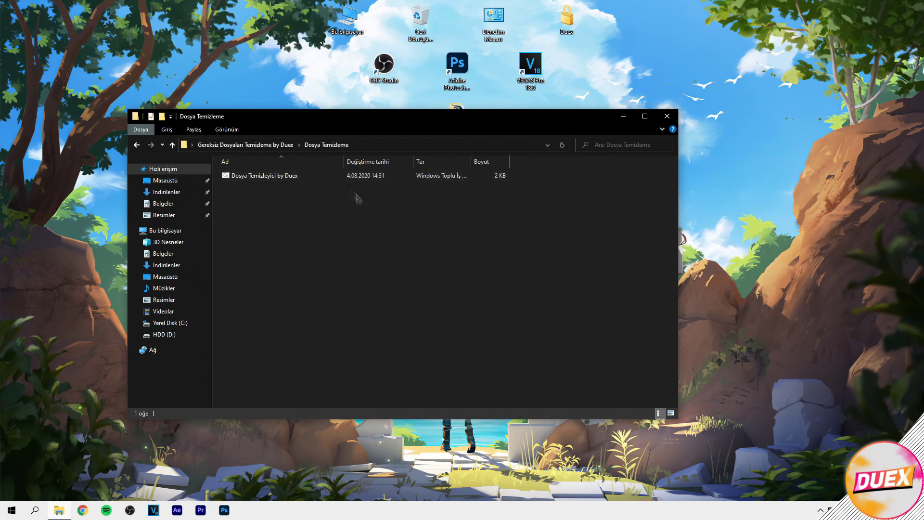
{"action": "left_click", "coordinate": [269, 175]}
{"action": "double_click", "coordinate": [241, 175]}
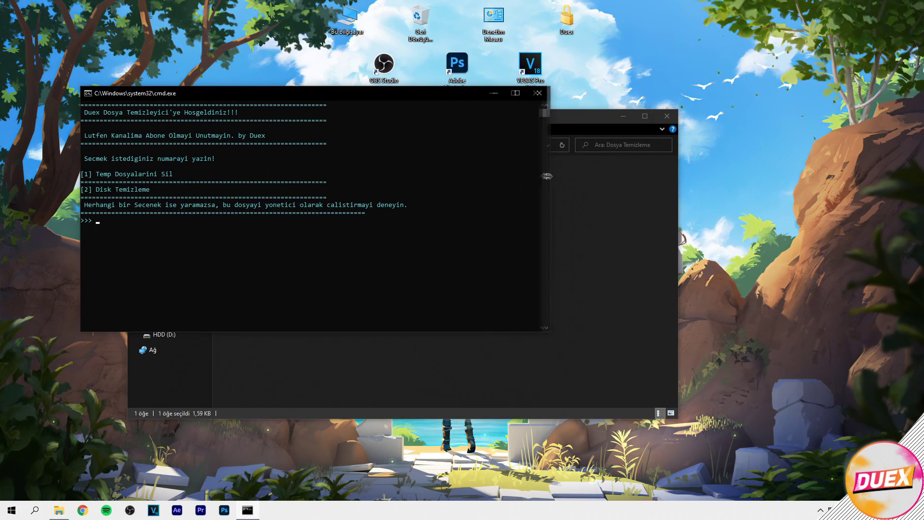
{"action": "left_click_drag", "start_coordinate": [550, 177], "coordinate": [455, 177]}
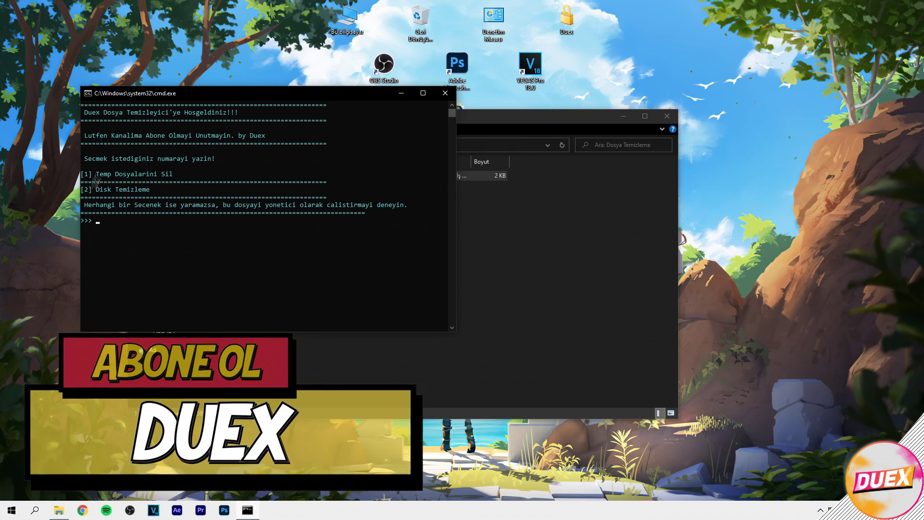
Step: Run cleaner option 1, Temp Dosyalarini Sil, and delete all files in the Windows Prefetch folder
{"action": "type", "text": "1"}
{"action": "key", "text": "Return"}
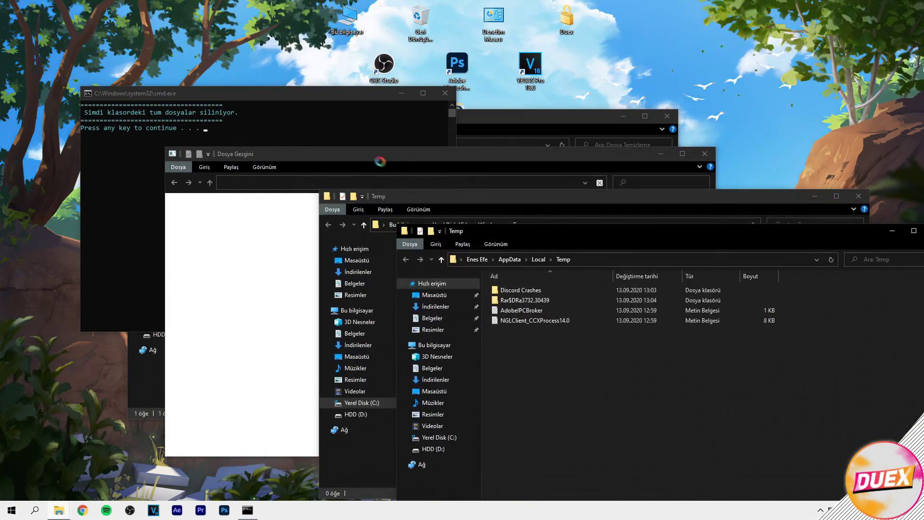
{"action": "left_click", "coordinate": [482, 260]}
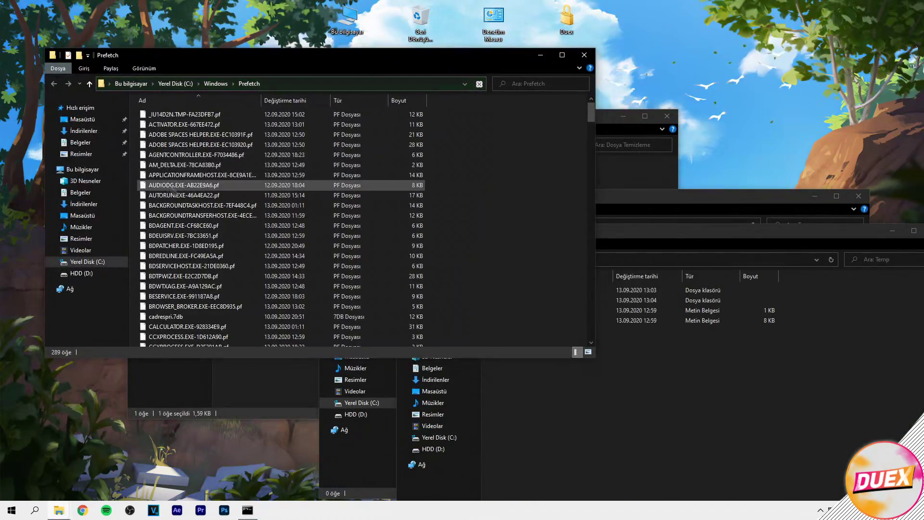
{"action": "left_click", "coordinate": [181, 155]}
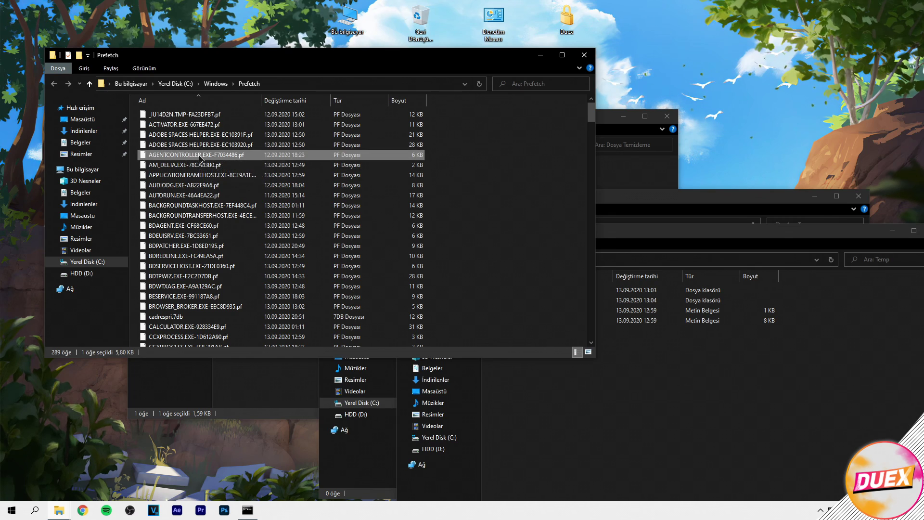
{"action": "key", "text": "ctrl+a"}
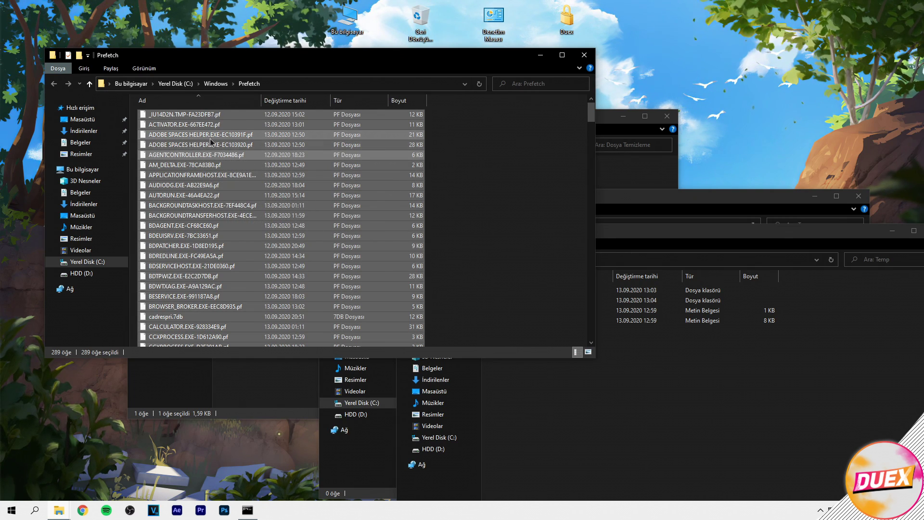
{"action": "right_click", "coordinate": [204, 153]}
{"action": "left_click", "coordinate": [196, 187]}
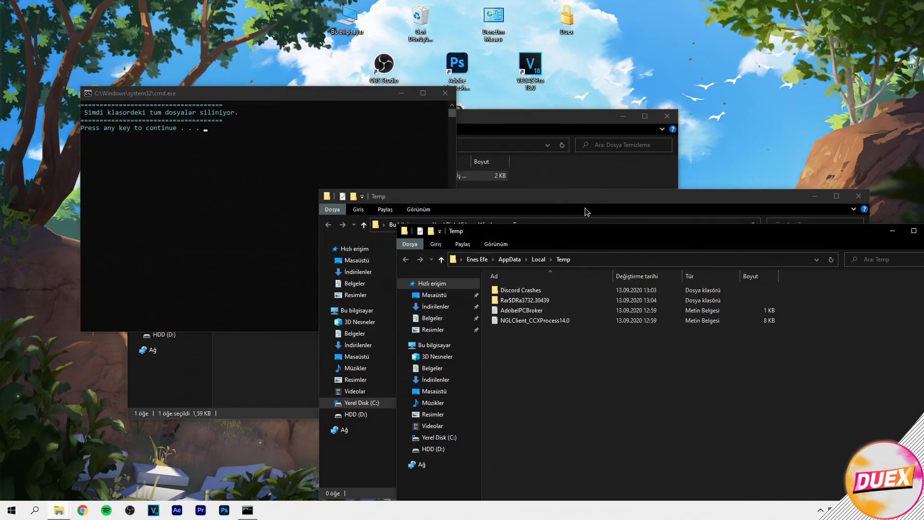
Step: Delete everything in the AppData Local Temp folder, skipping files that are in use
{"action": "left_click_drag", "start_coordinate": [385, 227], "coordinate": [290, 141]}
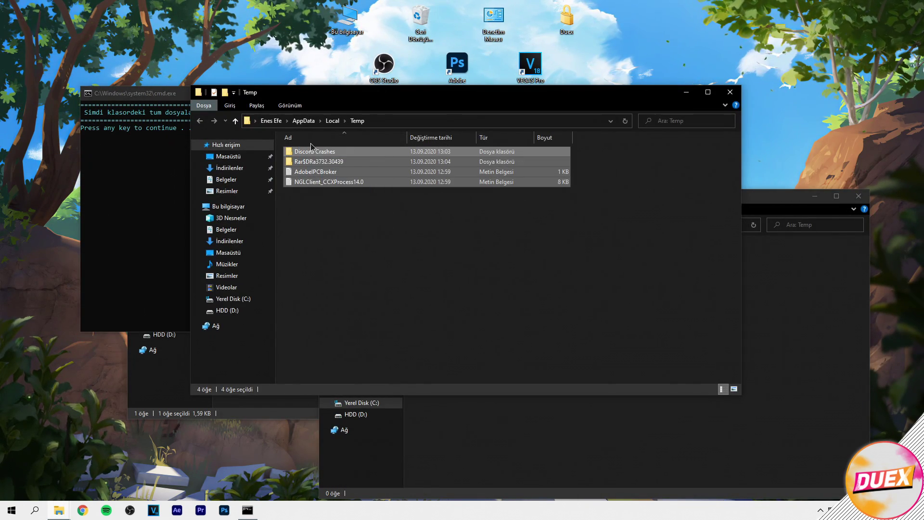
{"action": "key", "text": "Delete"}
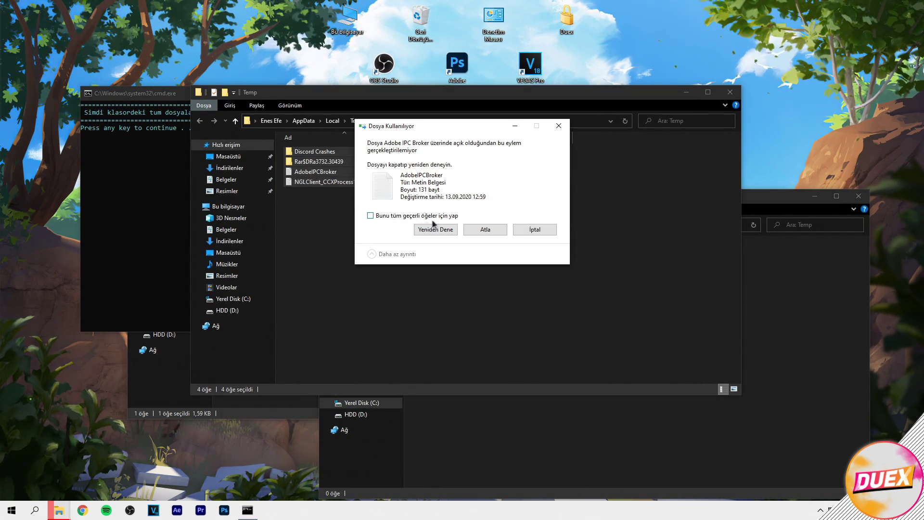
{"action": "left_click", "coordinate": [488, 229]}
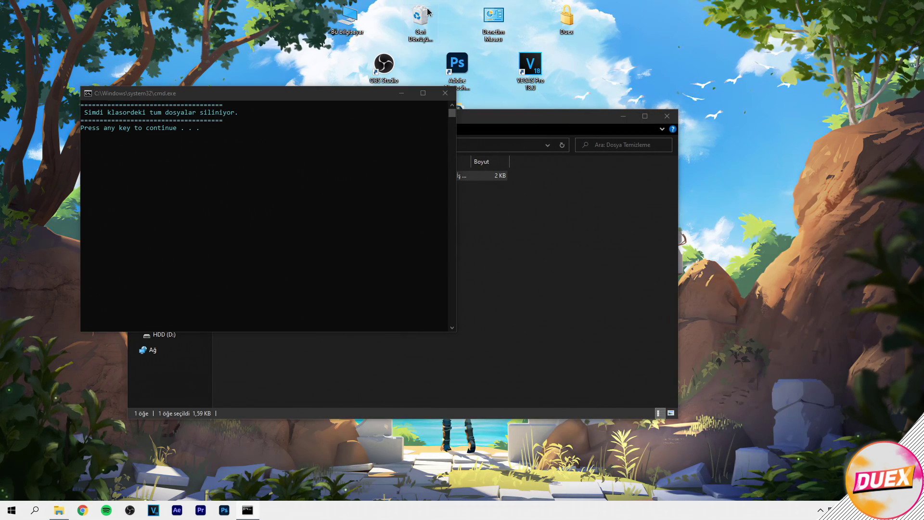
Step: Empty the Recycle Bin and confirm the permanent deletion
{"action": "right_click", "coordinate": [420, 19]}
{"action": "left_click", "coordinate": [481, 27]}
{"action": "left_click", "coordinate": [499, 262]}
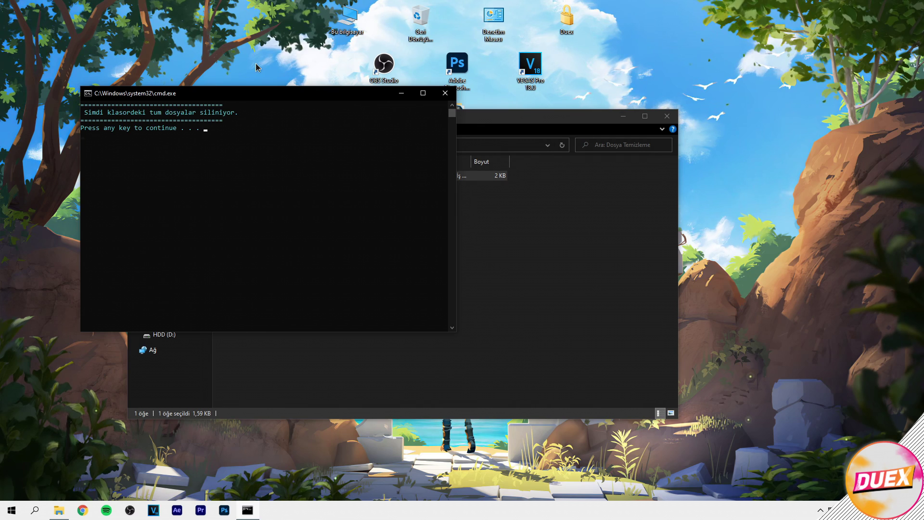
Step: Return to the cleaner's menu and start option 2, Disk Temizleme, for drive C:
{"action": "key", "text": "Return"}
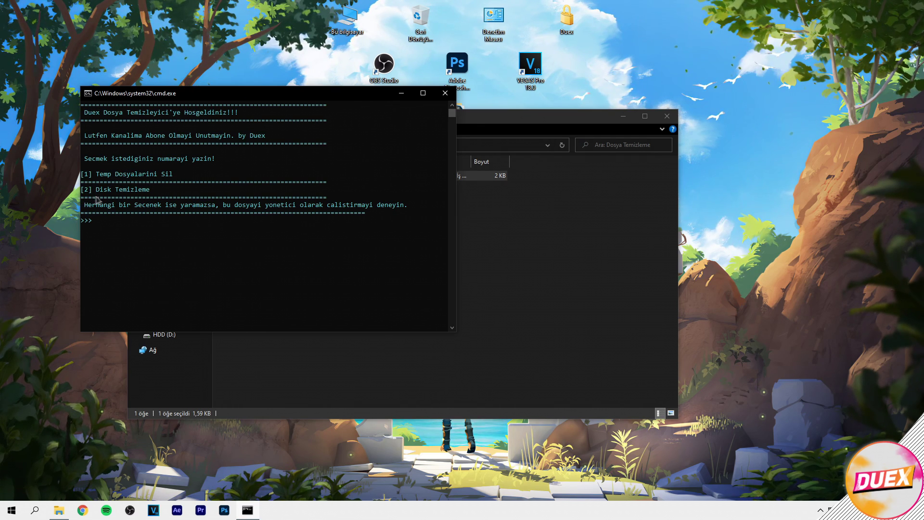
{"action": "type", "text": "2"}
{"action": "key", "text": "Return"}
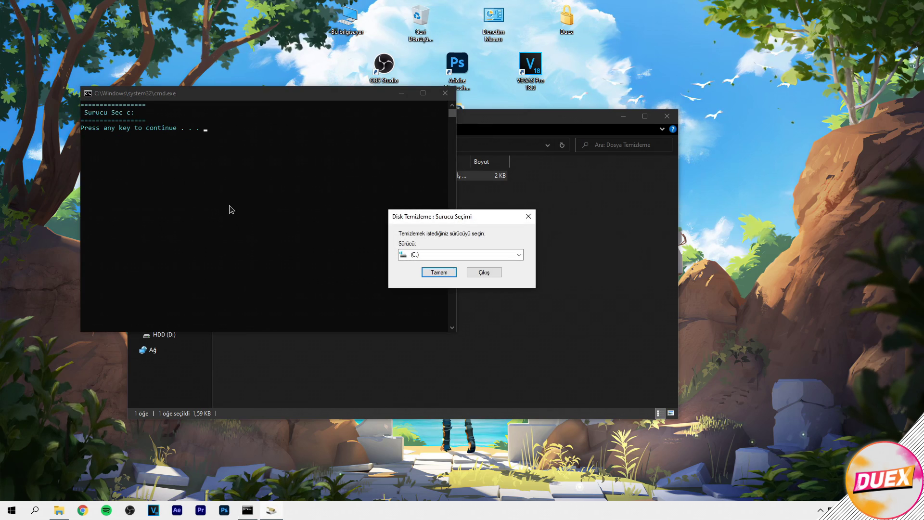
{"action": "left_click", "coordinate": [439, 272]}
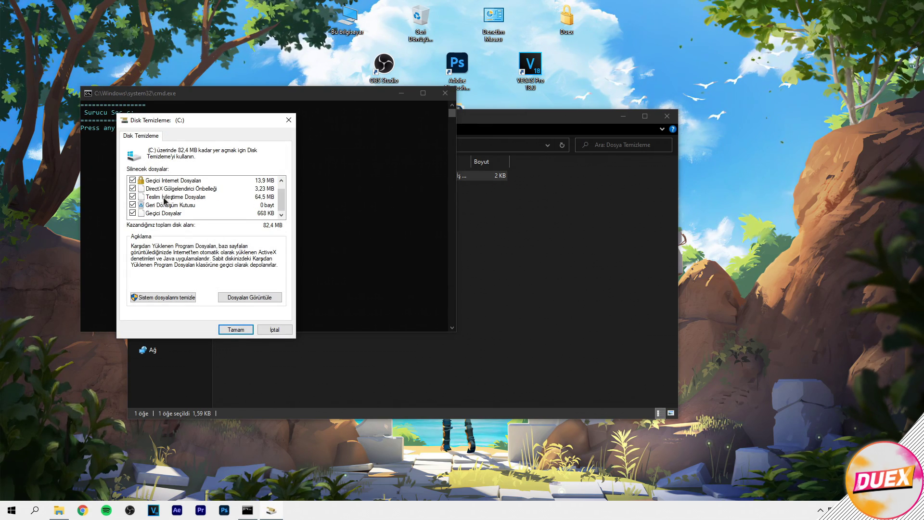
Step: Examine the file categories listed for cleanup on drive C: and the disk space each would free
{"action": "scroll", "coordinate": [164, 209], "scroll_direction": "down", "scroll_amount": 1}
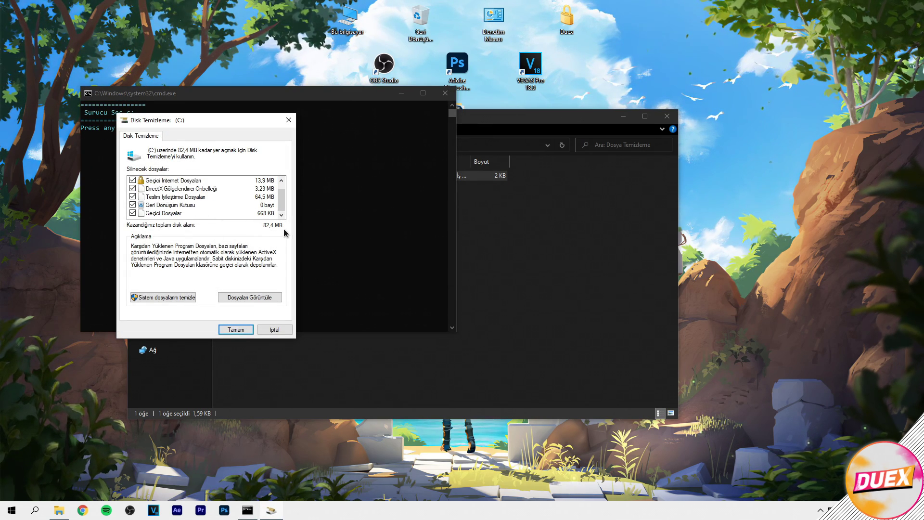
{"action": "scroll", "coordinate": [191, 212], "scroll_direction": "up", "scroll_amount": 1}
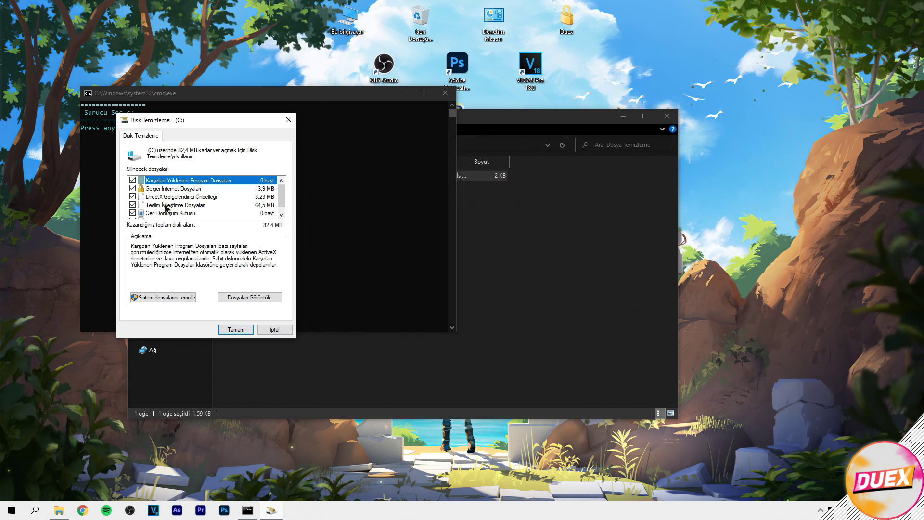
{"action": "scroll", "coordinate": [146, 195], "scroll_direction": "down", "scroll_amount": 1}
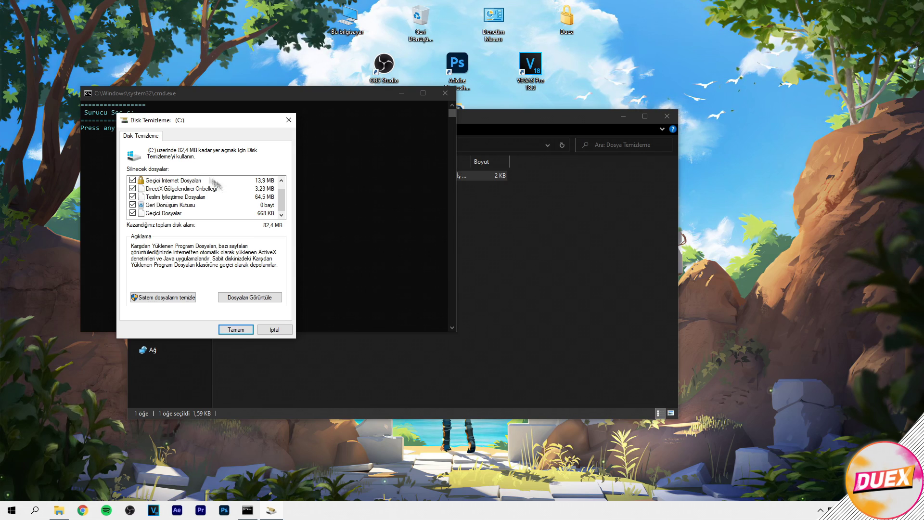
{"action": "scroll", "coordinate": [173, 198], "scroll_direction": "up", "scroll_amount": 1}
{"action": "scroll", "coordinate": [181, 201], "scroll_direction": "down", "scroll_amount": 1}
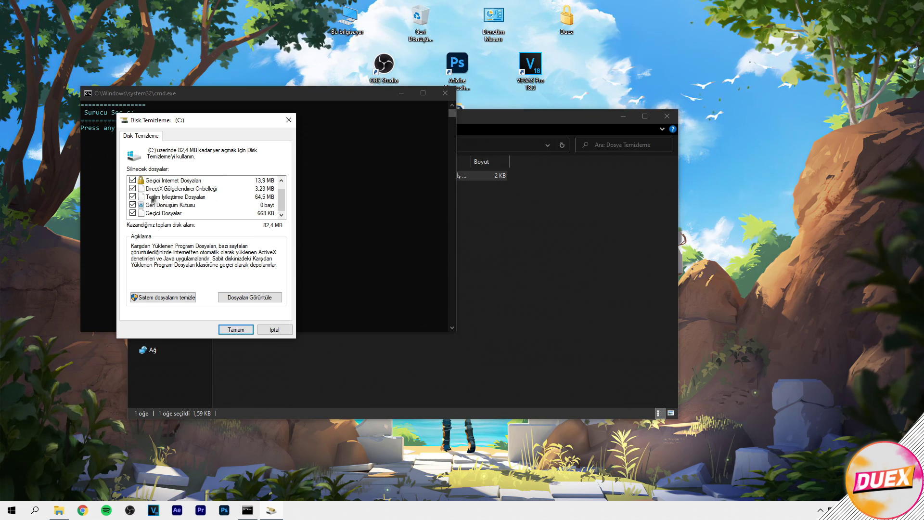
{"action": "scroll", "coordinate": [152, 209], "scroll_direction": "up", "scroll_amount": 1}
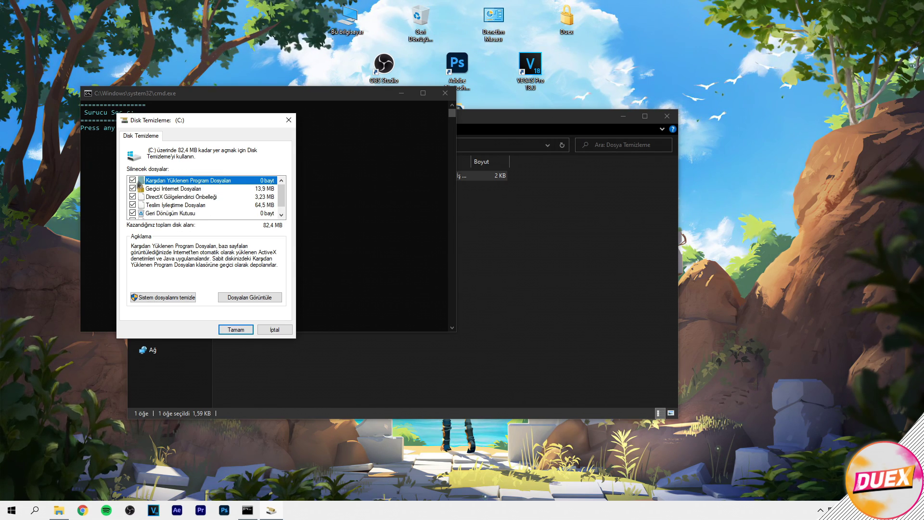
{"action": "scroll", "coordinate": [142, 192], "scroll_direction": "down", "scroll_amount": 1}
{"action": "scroll", "coordinate": [152, 201], "scroll_direction": "up", "scroll_amount": 1}
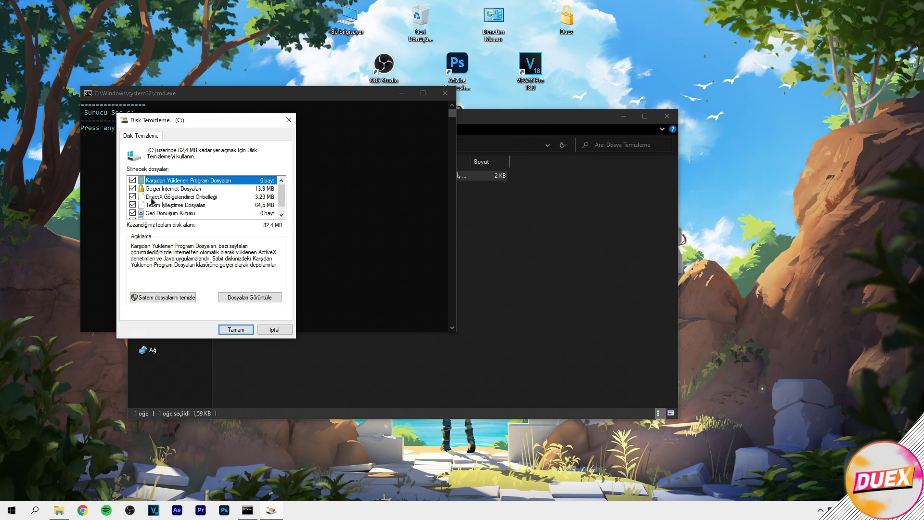
{"action": "scroll", "coordinate": [136, 192], "scroll_direction": "down", "scroll_amount": 1}
{"action": "scroll", "coordinate": [140, 189], "scroll_direction": "up", "scroll_amount": 1}
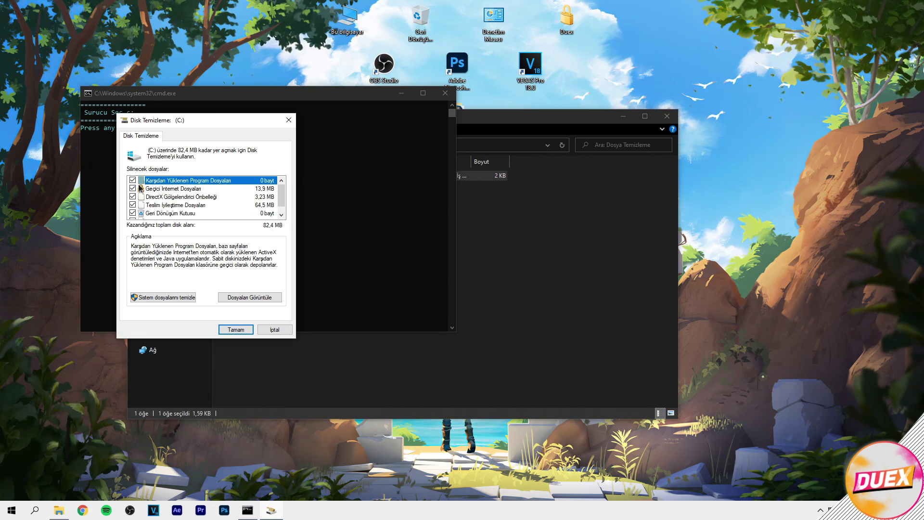
{"action": "scroll", "coordinate": [151, 215], "scroll_direction": "down", "scroll_amount": 1}
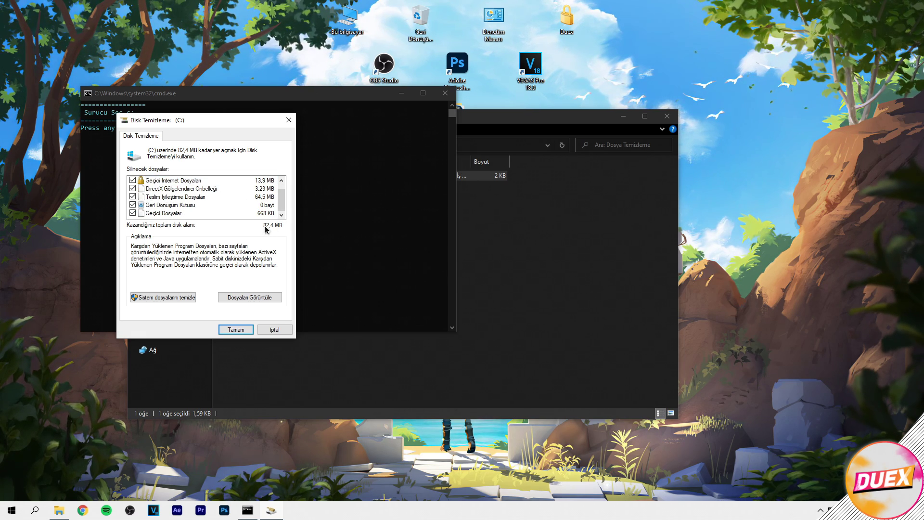
{"action": "scroll", "coordinate": [162, 191], "scroll_direction": "up", "scroll_amount": 1}
Step: Try to delete the checked files on drive C:, close Disk Cleanup and return to the cleaner's menu
{"action": "left_click", "coordinate": [248, 329]}
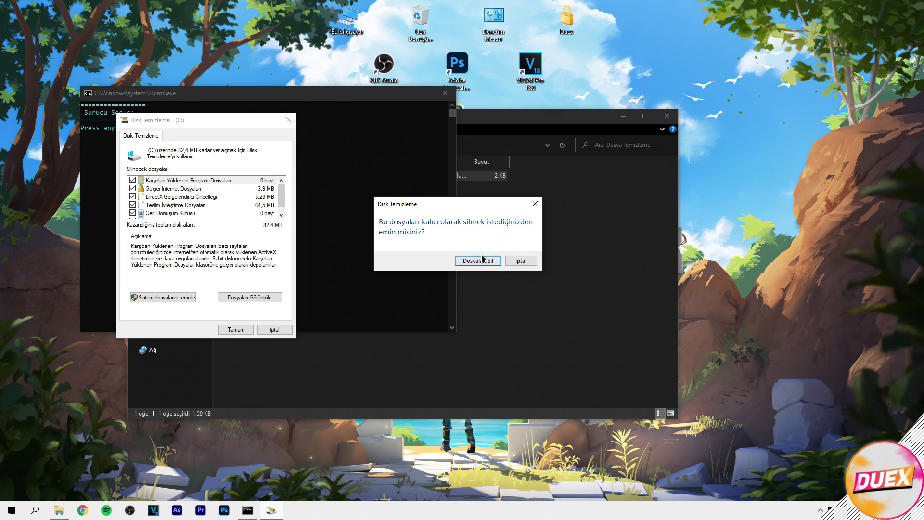
{"action": "left_click", "coordinate": [482, 258]}
{"action": "left_click", "coordinate": [288, 123]}
{"action": "key", "text": "Return"}
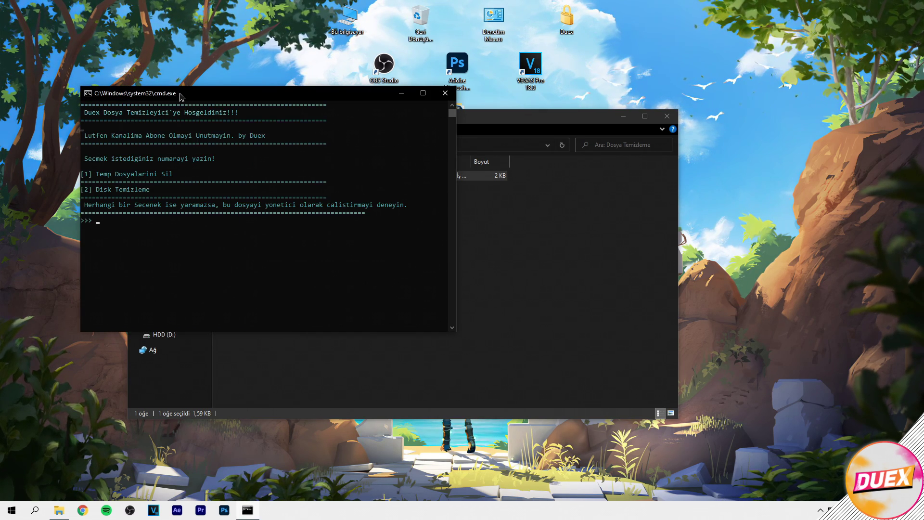
Step: Run option 2 again for drive C: and rescan the drive with system files included in the cleanup
{"action": "type", "text": "2"}
{"action": "key", "text": "Return"}
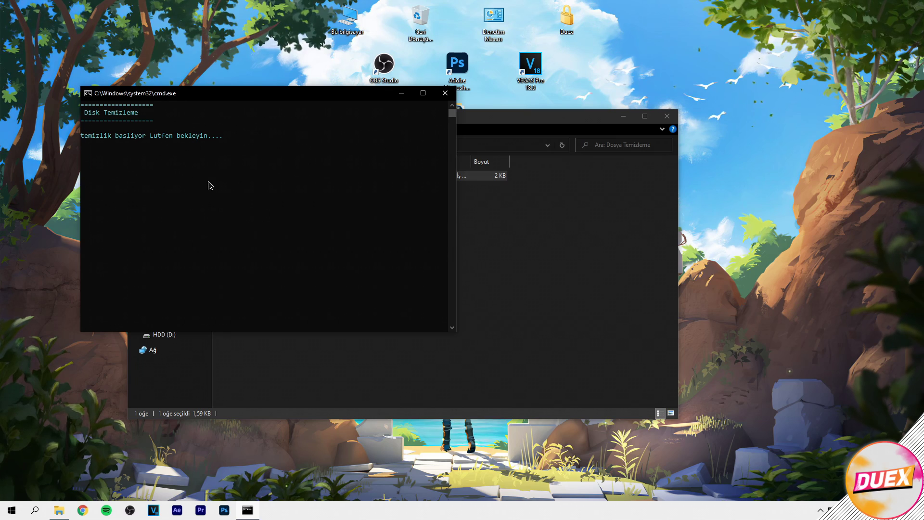
{"action": "left_click", "coordinate": [431, 273]}
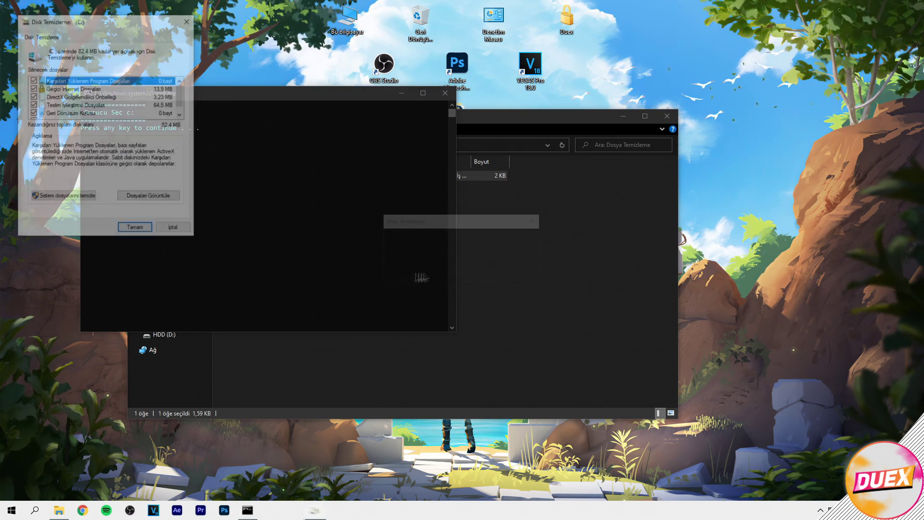
{"action": "left_click", "coordinate": [66, 201]}
{"action": "left_click", "coordinate": [431, 274]}
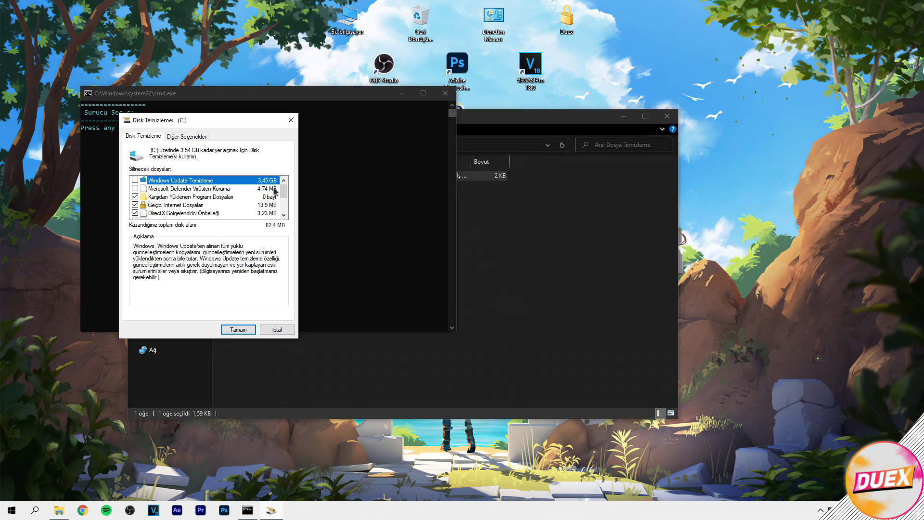
Step: Check every file category for cleanup on drive C:, including Windows Update Temizleme, and confirm deleting the files permanently
{"action": "scroll", "coordinate": [150, 212], "scroll_direction": "down", "scroll_amount": 2}
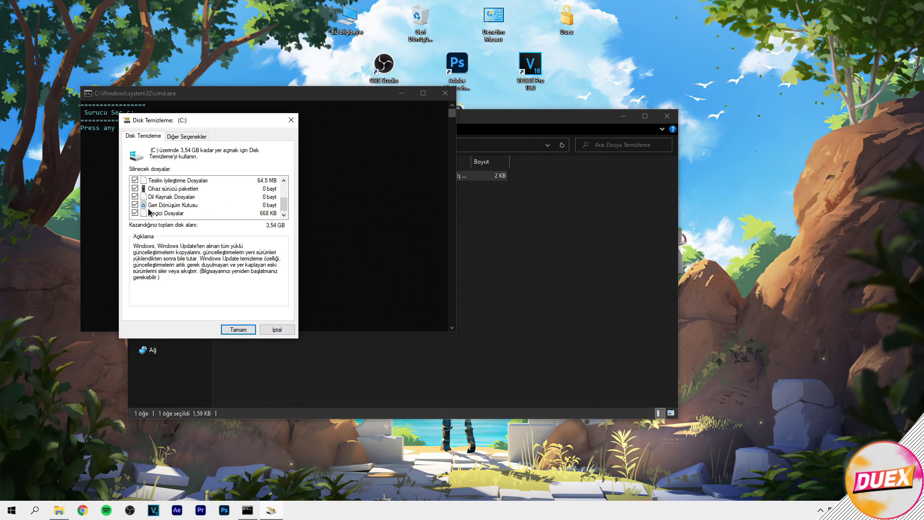
{"action": "scroll", "coordinate": [183, 207], "scroll_direction": "up", "scroll_amount": 2}
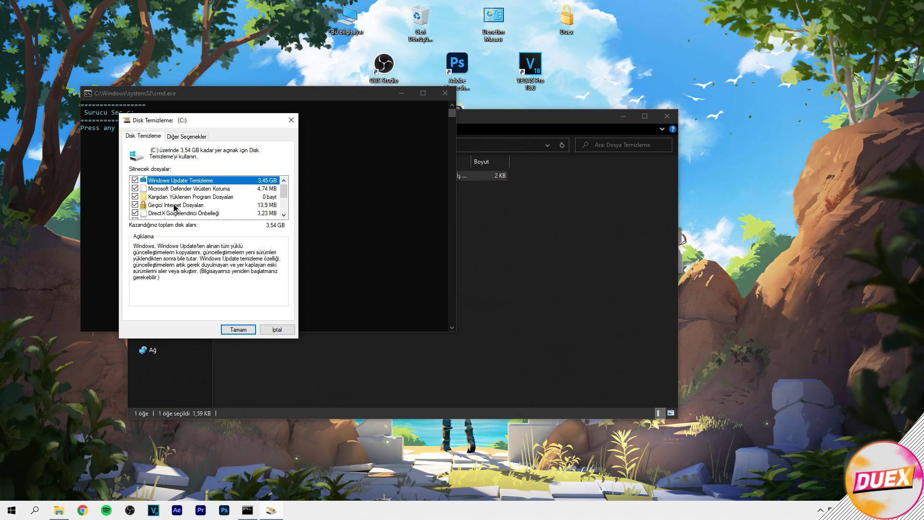
{"action": "scroll", "coordinate": [183, 199], "scroll_direction": "down", "scroll_amount": 2}
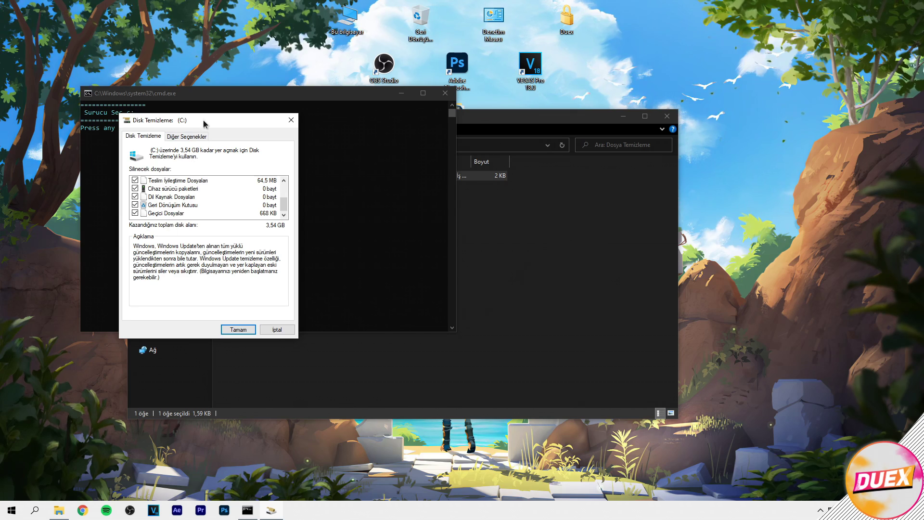
{"action": "left_click_drag", "start_coordinate": [202, 123], "coordinate": [321, 100]}
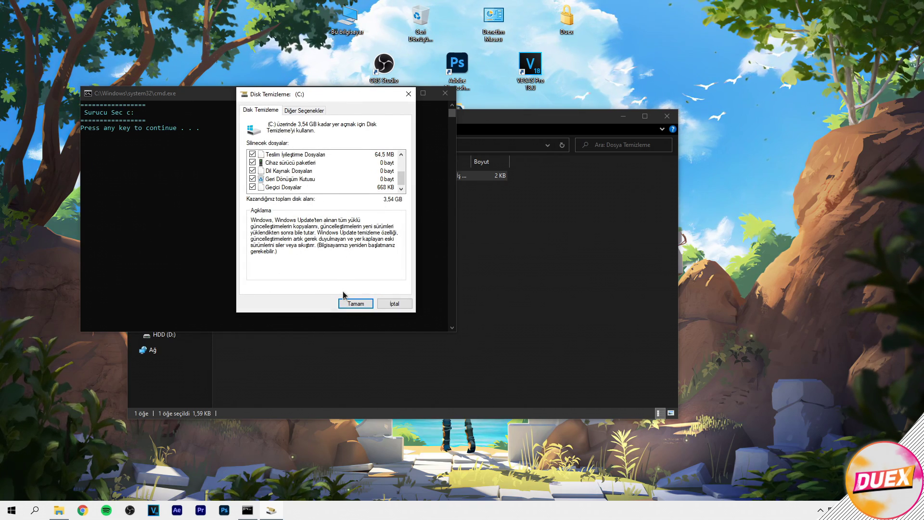
{"action": "left_click", "coordinate": [353, 302]}
{"action": "left_click", "coordinate": [476, 261]}
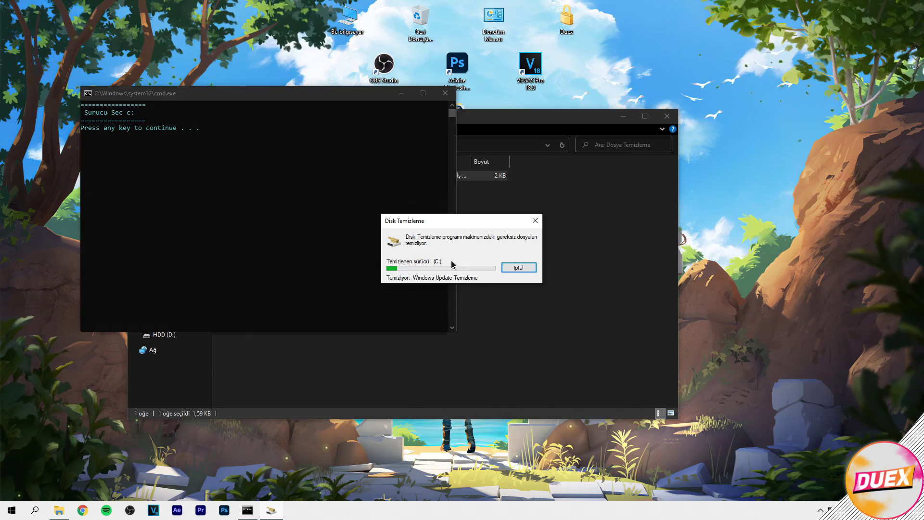
{"action": "left_click_drag", "start_coordinate": [451, 226], "coordinate": [358, 139]}
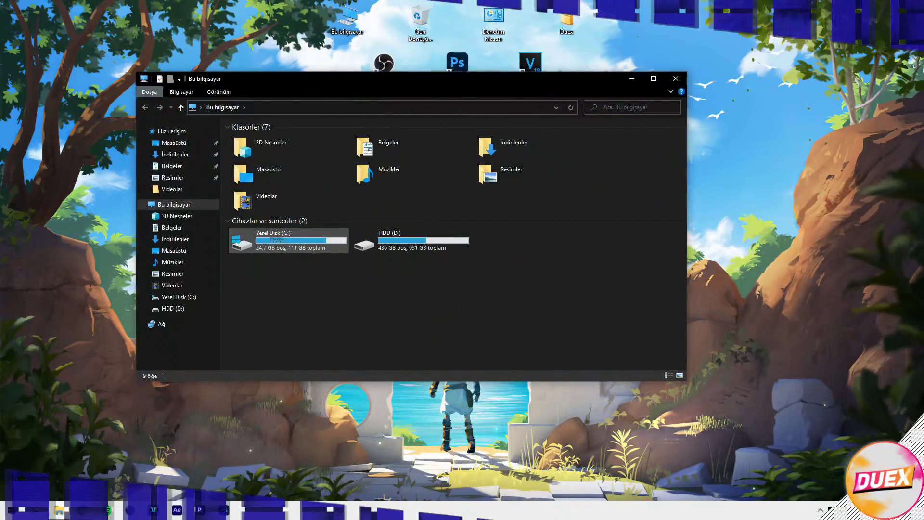
Step: Open the folder C:\Windows\SoftwareDistribution\Download in File Explorer
{"action": "left_click", "coordinate": [257, 243]}
{"action": "double_click", "coordinate": [257, 244]}
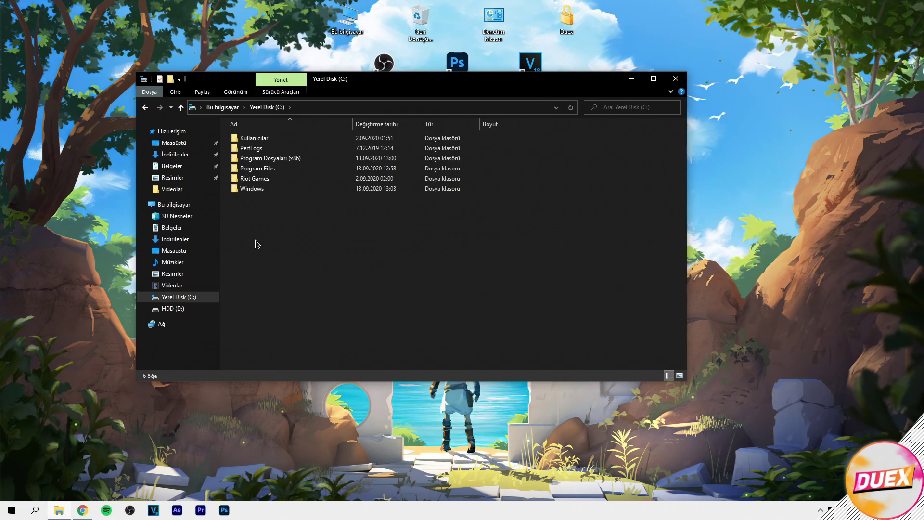
{"action": "double_click", "coordinate": [249, 190]}
{"action": "left_click", "coordinate": [258, 141]}
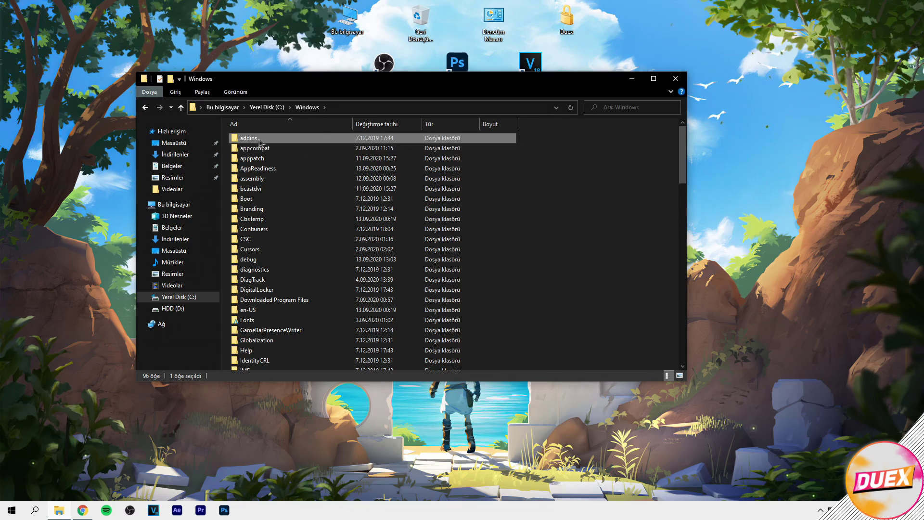
{"action": "scroll", "coordinate": [272, 139], "scroll_direction": "down", "scroll_amount": 16}
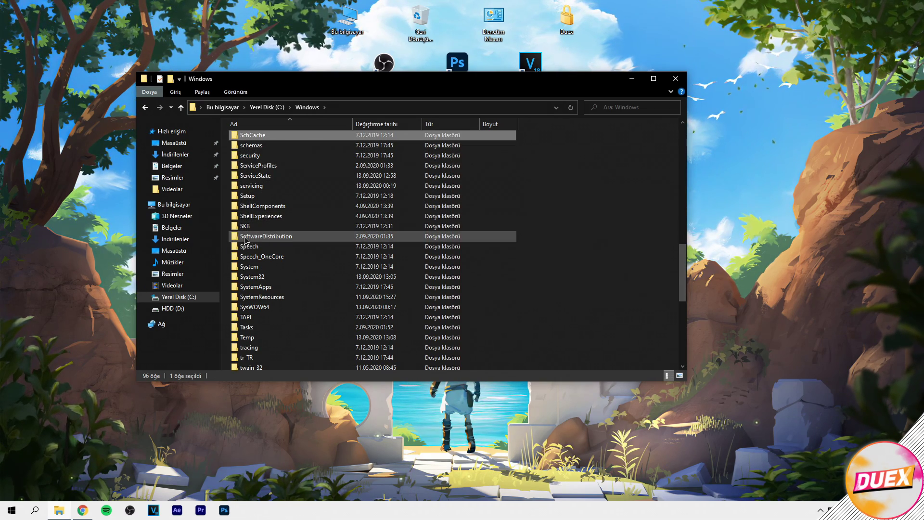
{"action": "mouse_move", "coordinate": [247, 241]}
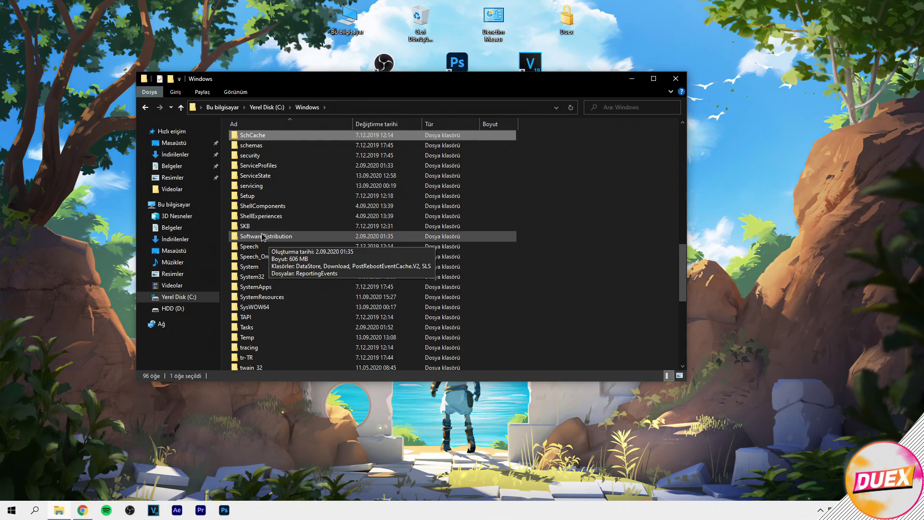
{"action": "left_click", "coordinate": [273, 237]}
{"action": "double_click", "coordinate": [282, 238]}
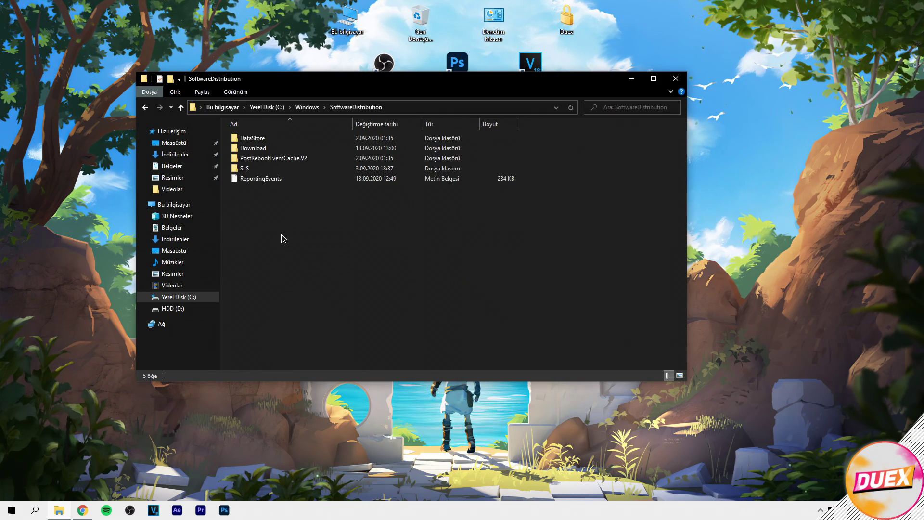
{"action": "double_click", "coordinate": [259, 147]}
Step: Check the combined size of all files and folders in the Download folder through their properties
{"action": "left_click_drag", "start_coordinate": [395, 255], "coordinate": [250, 126]}
{"action": "left_click", "coordinate": [396, 261]}
{"action": "left_click_drag", "start_coordinate": [396, 262], "coordinate": [251, 134]}
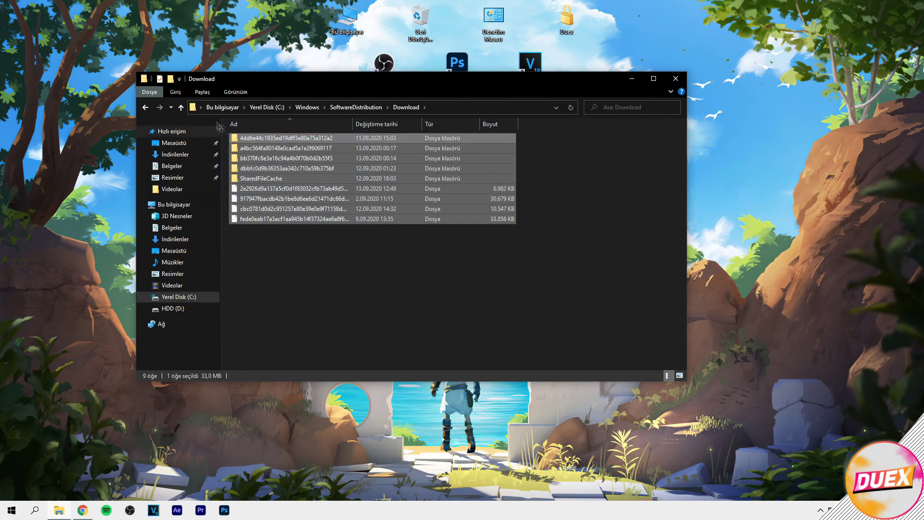
{"action": "right_click", "coordinate": [260, 192]}
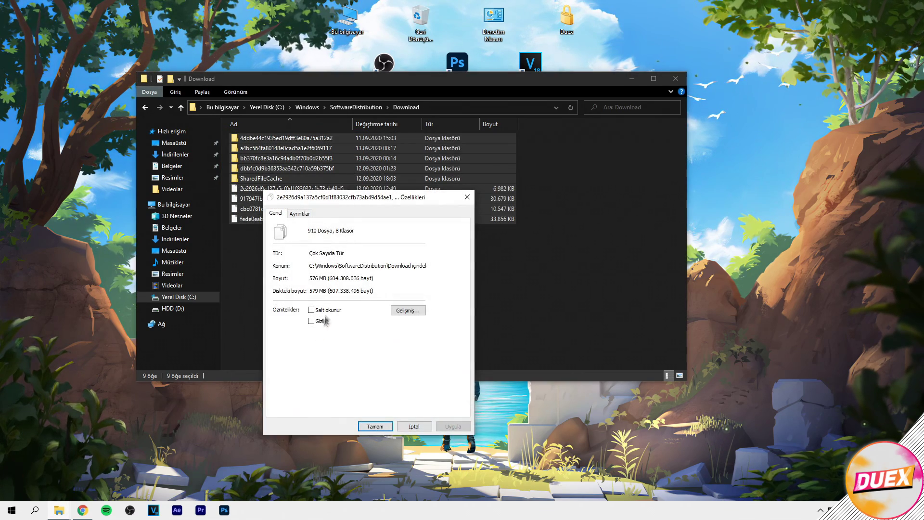
{"action": "mouse_move", "coordinate": [308, 277]}
{"action": "left_mouse_down"}
{"action": "mouse_move", "coordinate": [328, 282]}
{"action": "mouse_move", "coordinate": [310, 290]}
{"action": "left_mouse_up"}
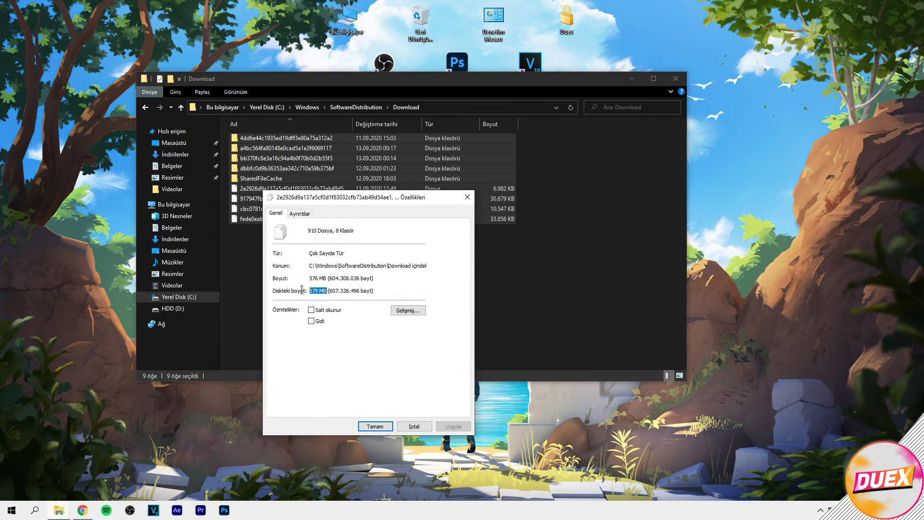
{"action": "left_click", "coordinate": [332, 278]}
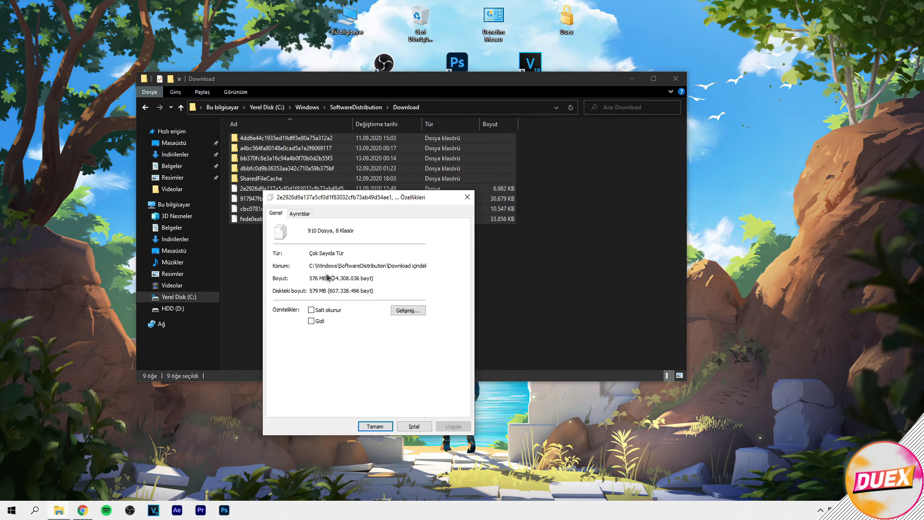
{"action": "left_click", "coordinate": [407, 428]}
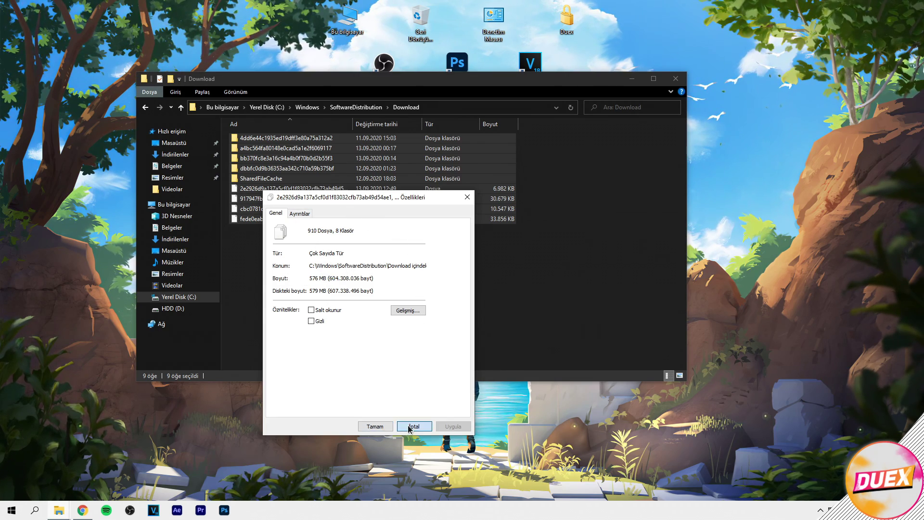
Step: Delete all files and folders in the SoftwareDistribution Download folder, granting administrator permission for all items
{"action": "left_click_drag", "start_coordinate": [336, 253], "coordinate": [232, 138]}
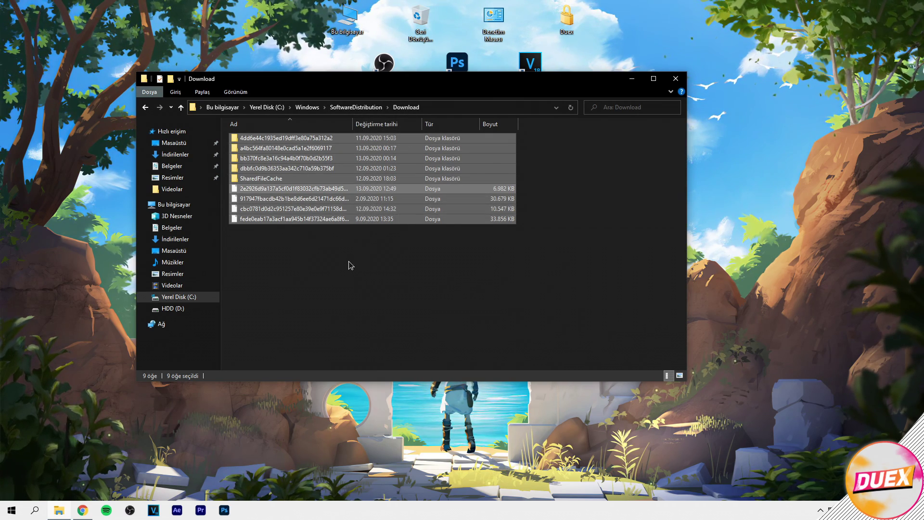
{"action": "left_click", "coordinate": [338, 232]}
{"action": "left_click_drag", "start_coordinate": [339, 232], "coordinate": [252, 135]}
{"action": "key", "text": "Delete"}
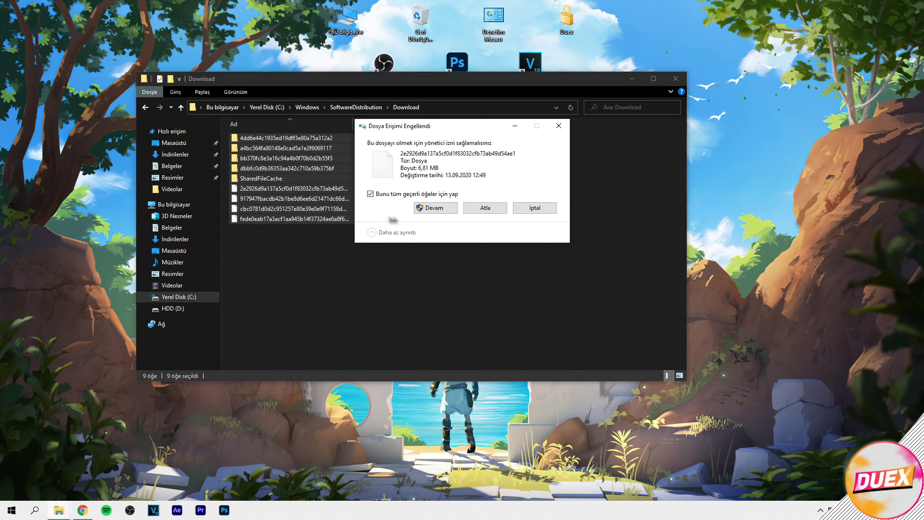
{"action": "left_click", "coordinate": [428, 208]}
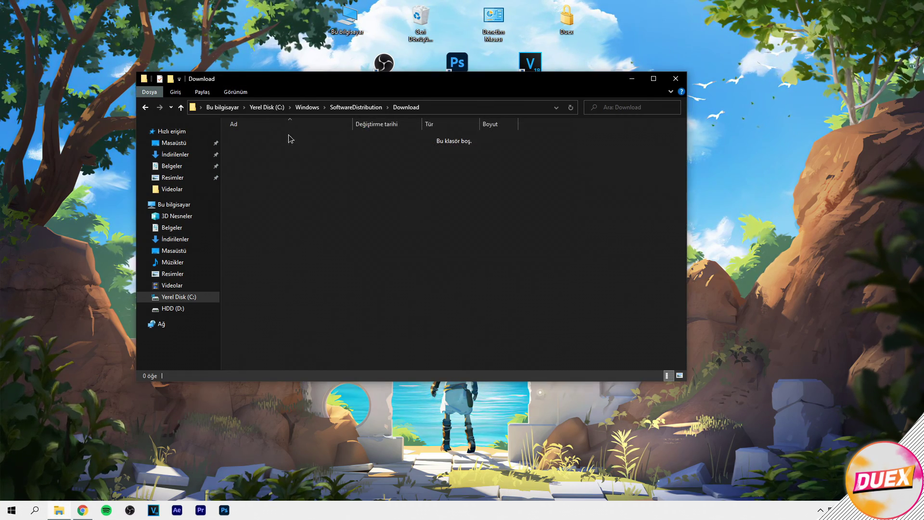
Step: Empty the Recycle Bin and confirm the permanent deletion
{"action": "right_click", "coordinate": [432, 18]}
{"action": "left_click", "coordinate": [484, 36]}
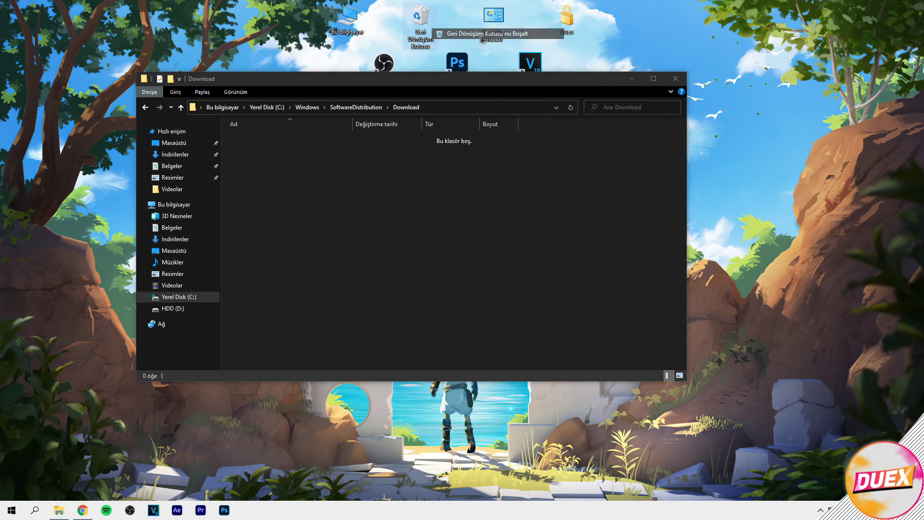
{"action": "left_click", "coordinate": [498, 263]}
{"action": "left_click", "coordinate": [349, 191]}
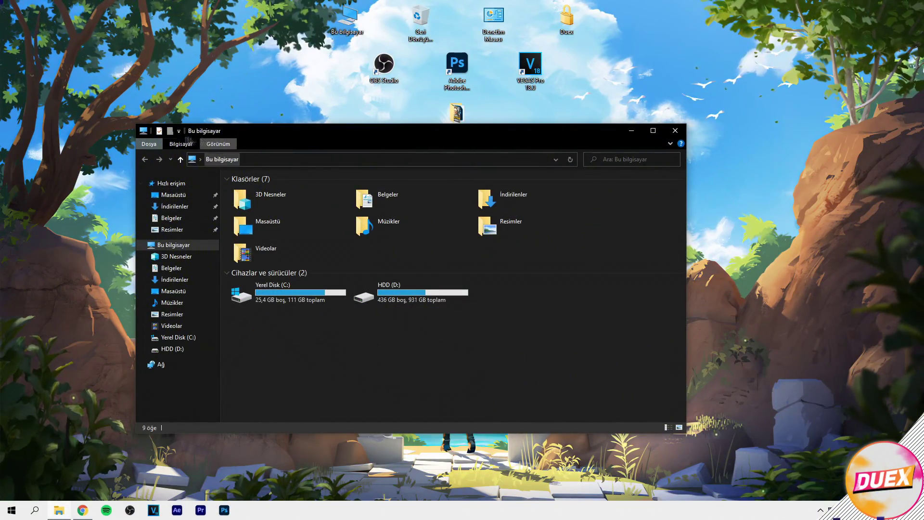
Step: Set File Explorer's folder options to show hidden files, folders and drives, and apply the change
{"action": "left_click", "coordinate": [219, 144]}
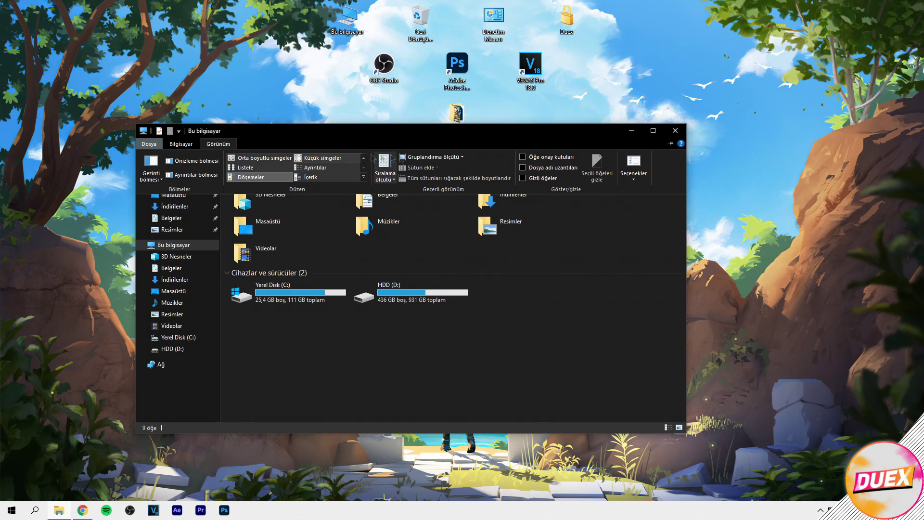
{"action": "left_click", "coordinate": [634, 166]}
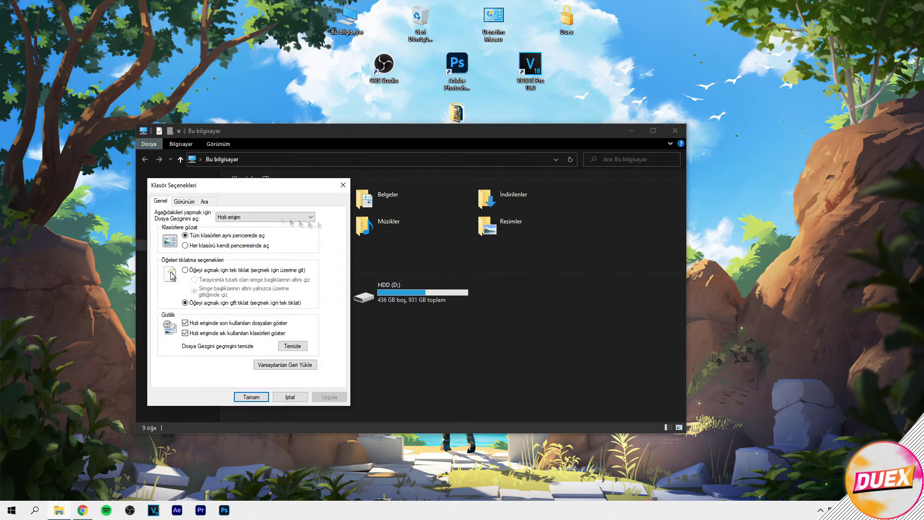
{"action": "left_click", "coordinate": [184, 202]}
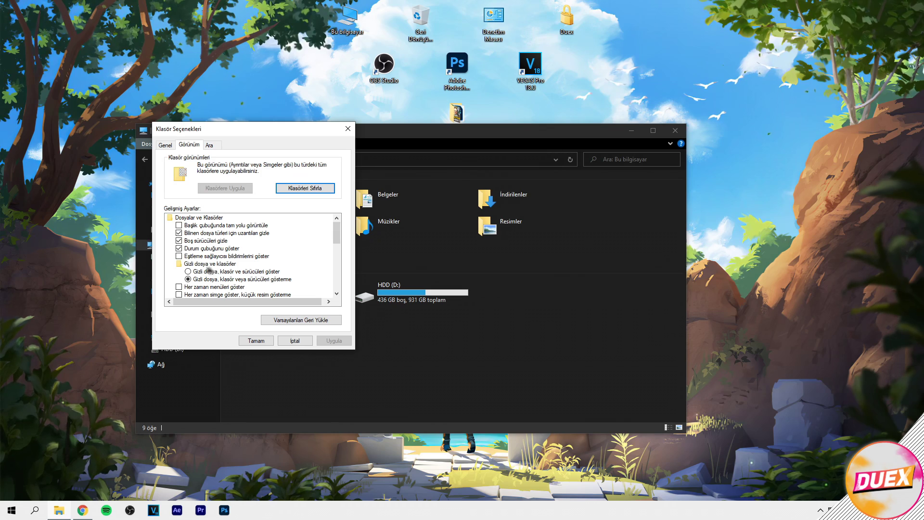
{"action": "left_click", "coordinate": [188, 280]}
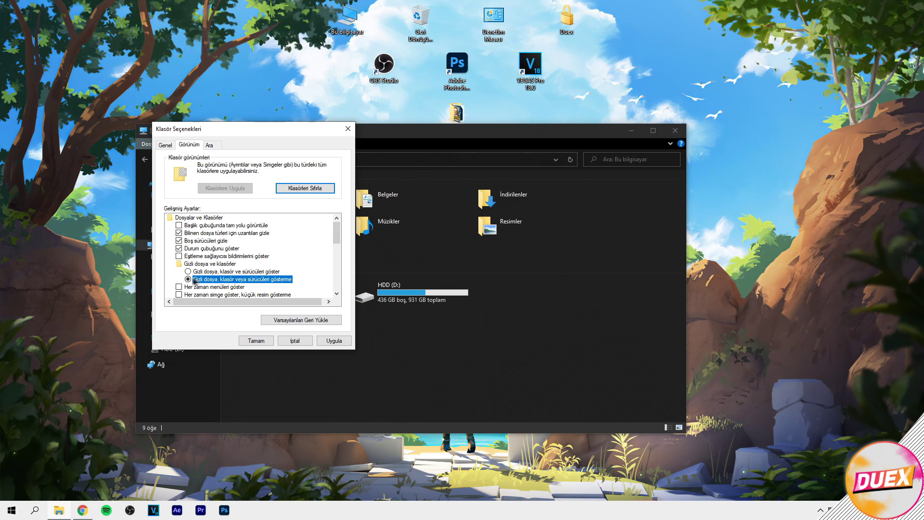
{"action": "left_click", "coordinate": [190, 272]}
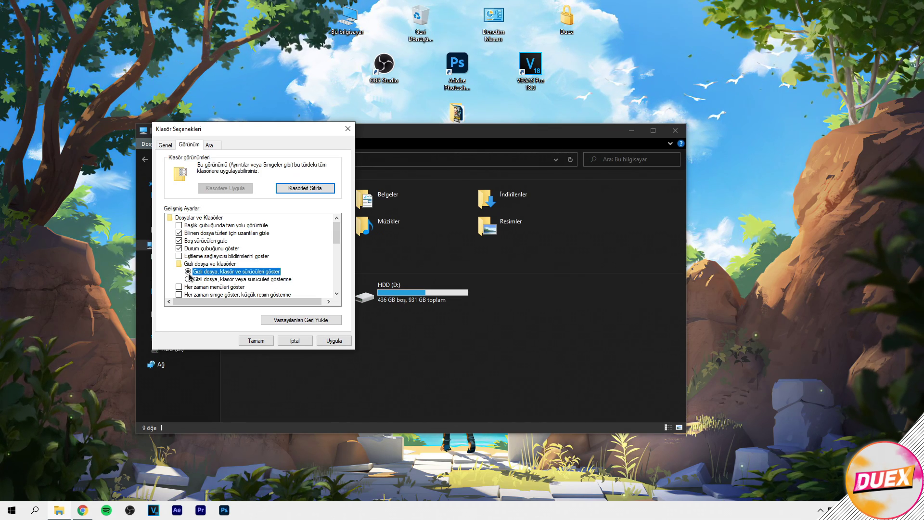
{"action": "left_click", "coordinate": [333, 341]}
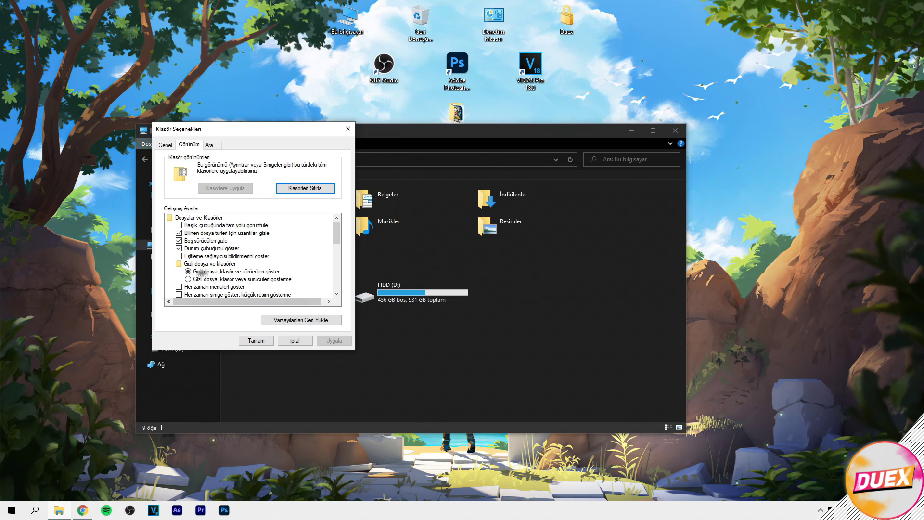
Step: Clear the File Explorer history in the general folder options and close the dialog
{"action": "left_click", "coordinate": [170, 145]}
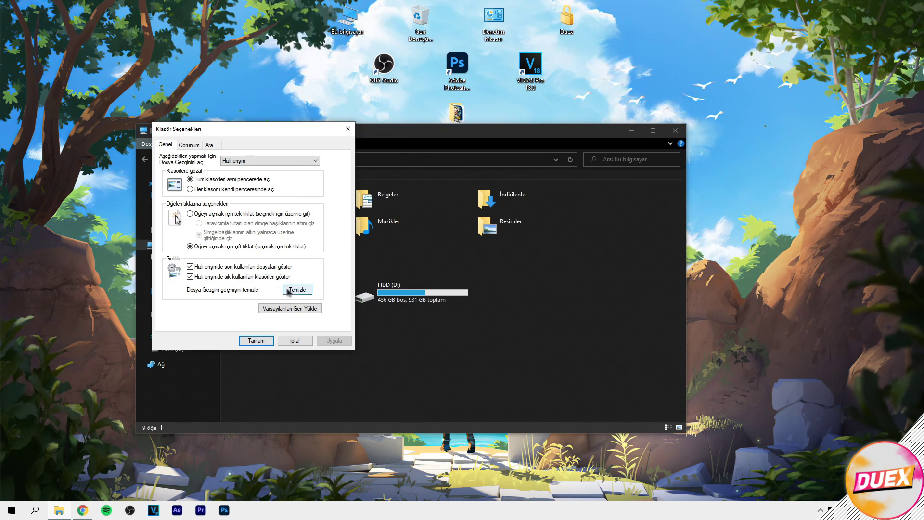
{"action": "left_click", "coordinate": [298, 290]}
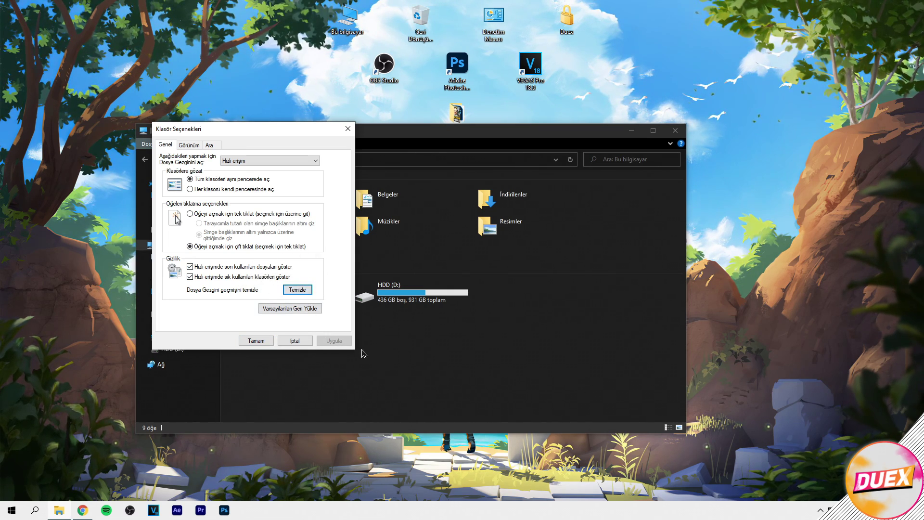
{"action": "left_click", "coordinate": [263, 343]}
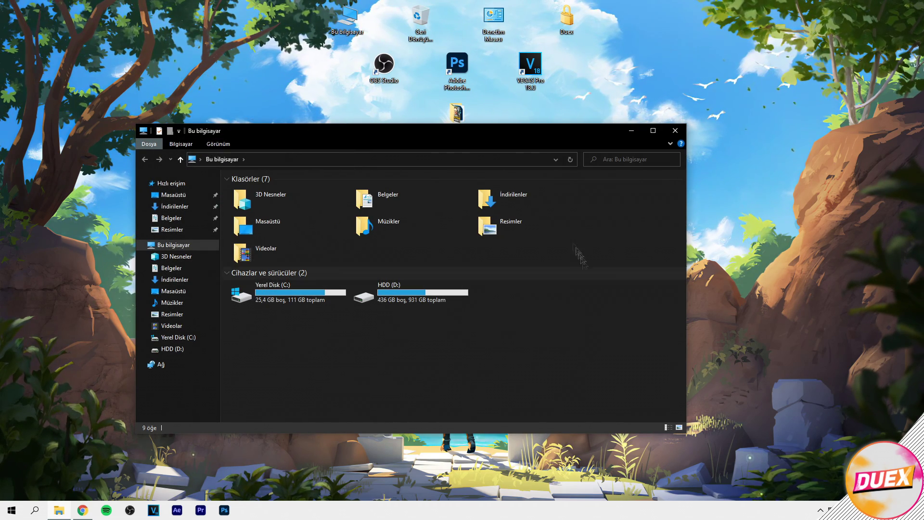
Step: Set the folder options to not show hidden files, folders or drives, apply the change and close the dialog
{"action": "left_click", "coordinate": [220, 144]}
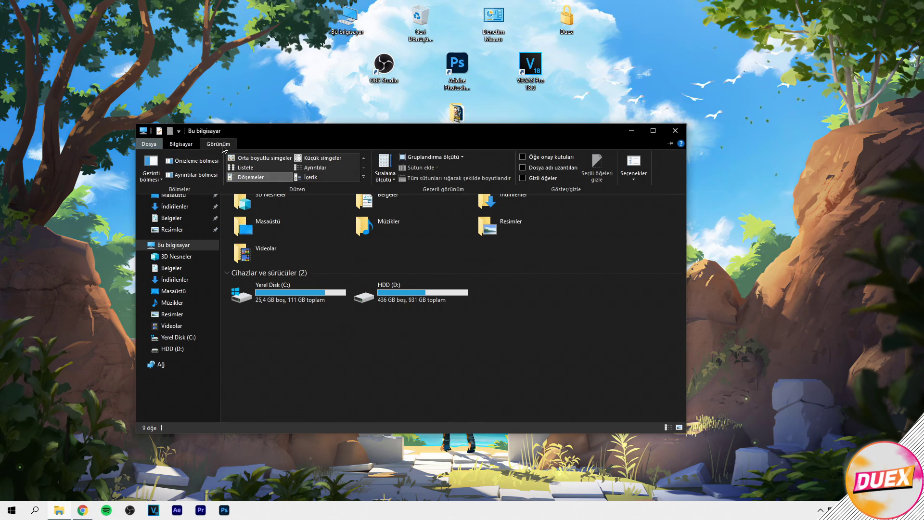
{"action": "left_click", "coordinate": [648, 169]}
{"action": "left_click", "coordinate": [184, 201]}
{"action": "left_click", "coordinate": [191, 330]}
{"action": "left_click", "coordinate": [185, 336]}
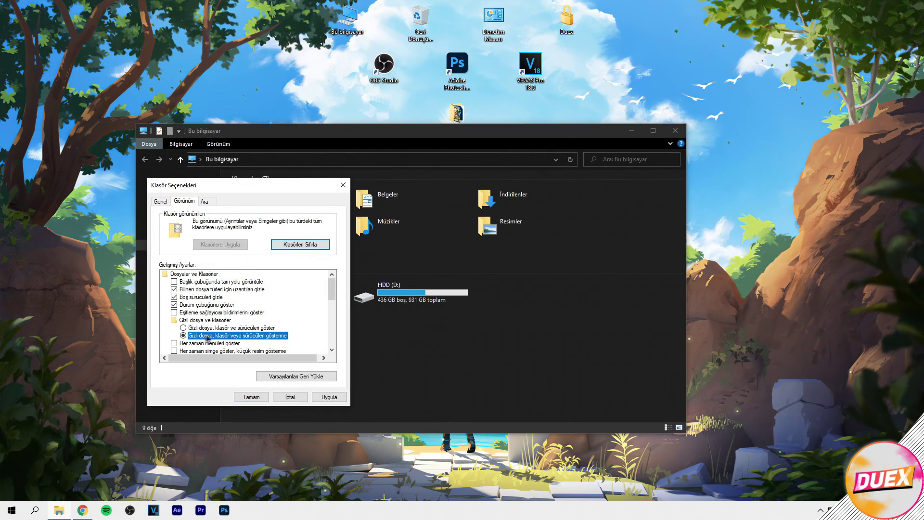
{"action": "left_click", "coordinate": [330, 397]}
{"action": "left_click", "coordinate": [251, 397]}
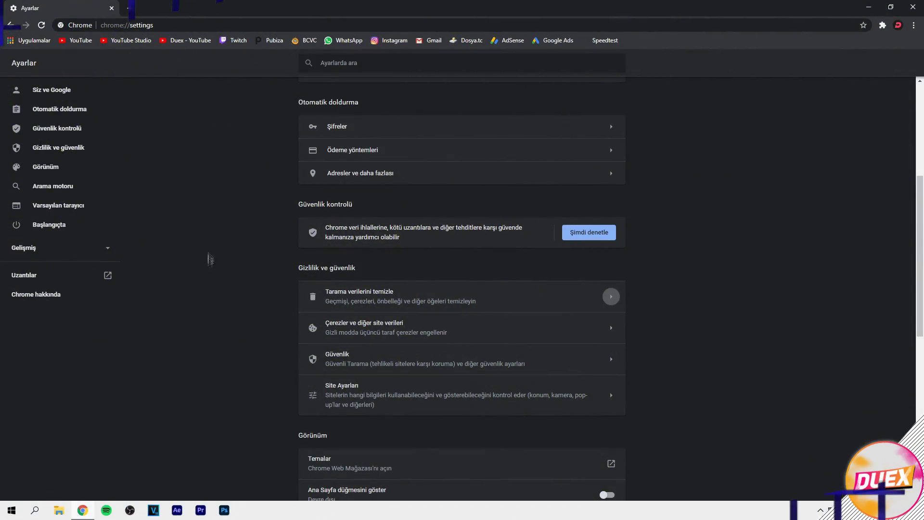
Step: Open the Chrome settings and bring up the dialog for clearing browsing data
{"action": "left_click", "coordinate": [914, 27]}
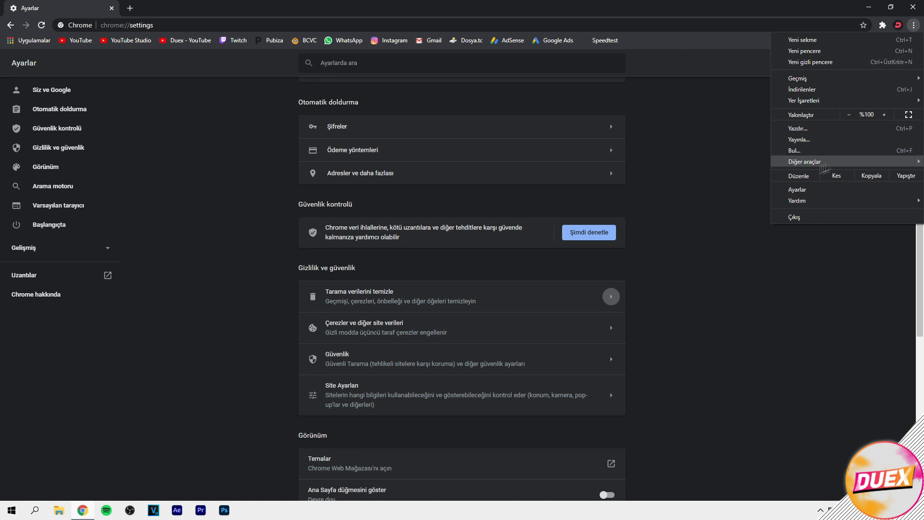
{"action": "left_click", "coordinate": [797, 190]}
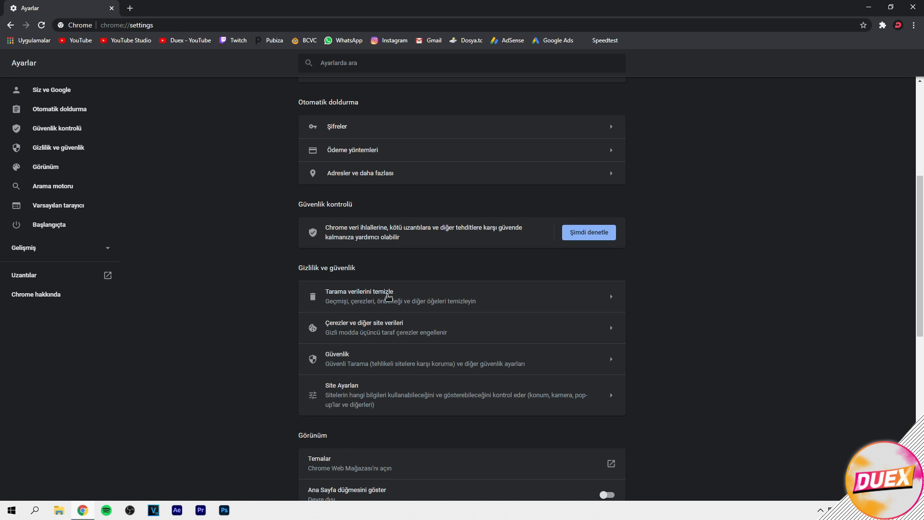
{"action": "left_click", "coordinate": [378, 294]}
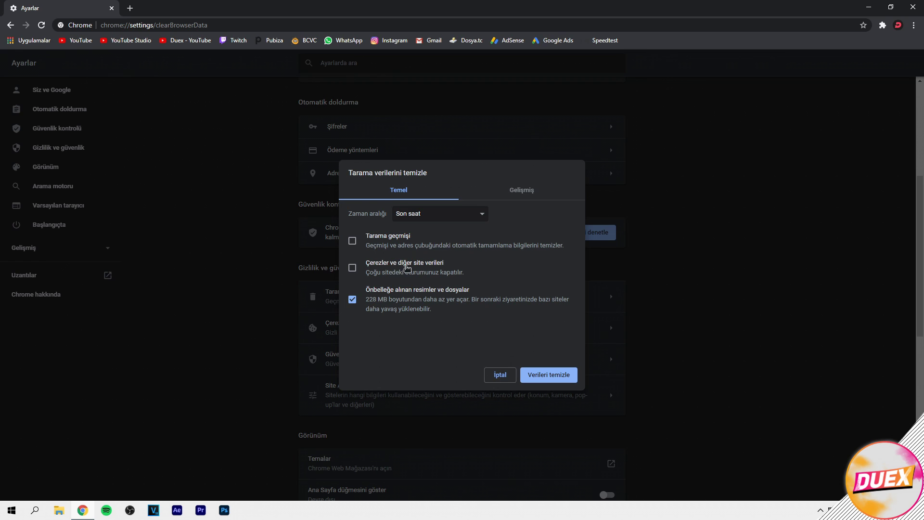
{"action": "left_click", "coordinate": [394, 271]}
{"action": "left_click", "coordinate": [495, 196]}
{"action": "left_click", "coordinate": [433, 197]}
{"action": "left_click", "coordinate": [477, 214]}
{"action": "left_click", "coordinate": [418, 258]}
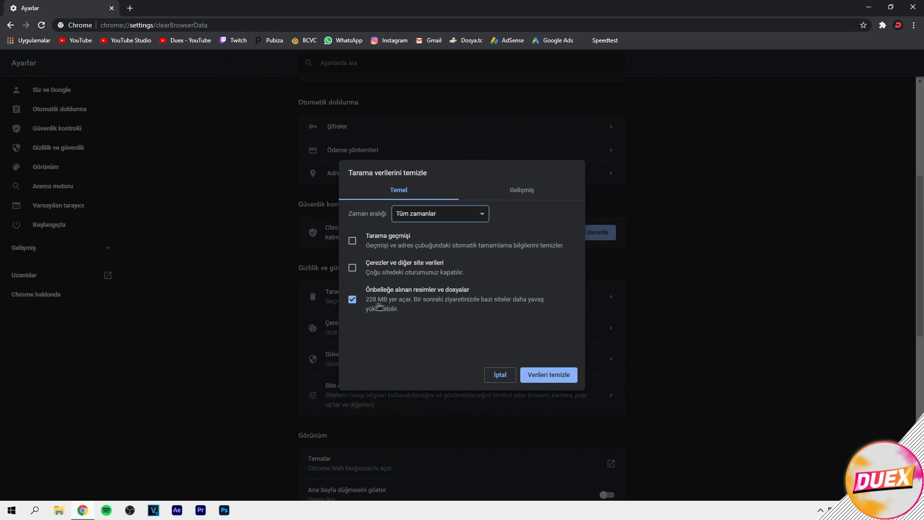
{"action": "left_click", "coordinate": [417, 220]}
{"action": "left_click", "coordinate": [361, 213]}
{"action": "left_click", "coordinate": [417, 216]}
{"action": "left_click", "coordinate": [414, 226]}
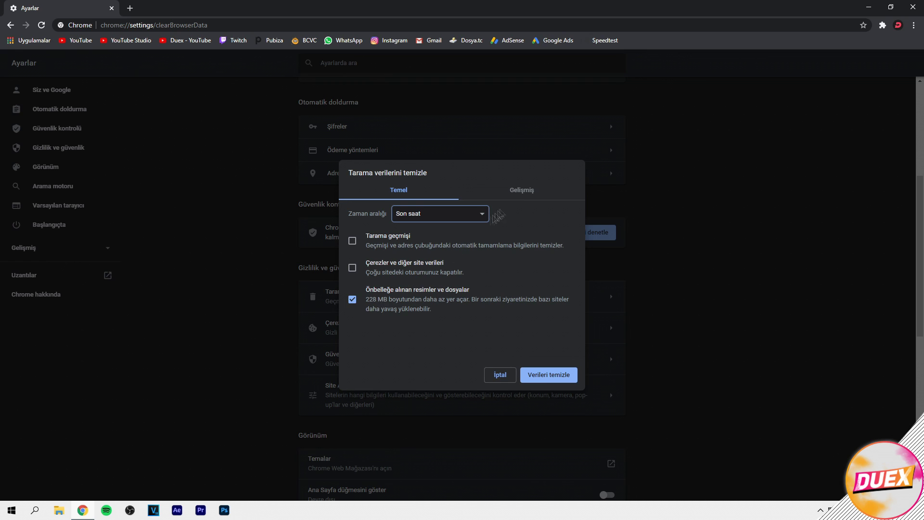
Step: Exclude browsing history and cookies from the advanced clearing options, keeping download history and cached images and files selected
{"action": "left_click", "coordinate": [519, 191]}
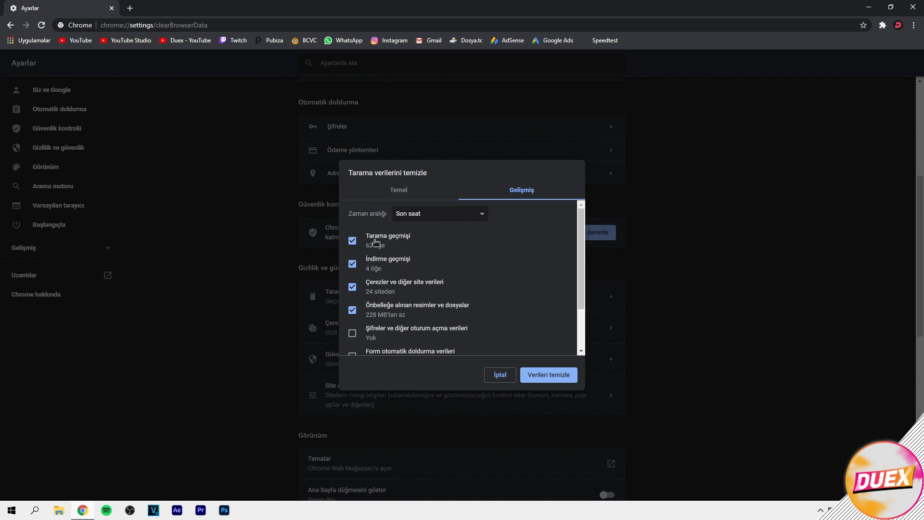
{"action": "scroll", "coordinate": [392, 268], "scroll_direction": "down", "scroll_amount": 1}
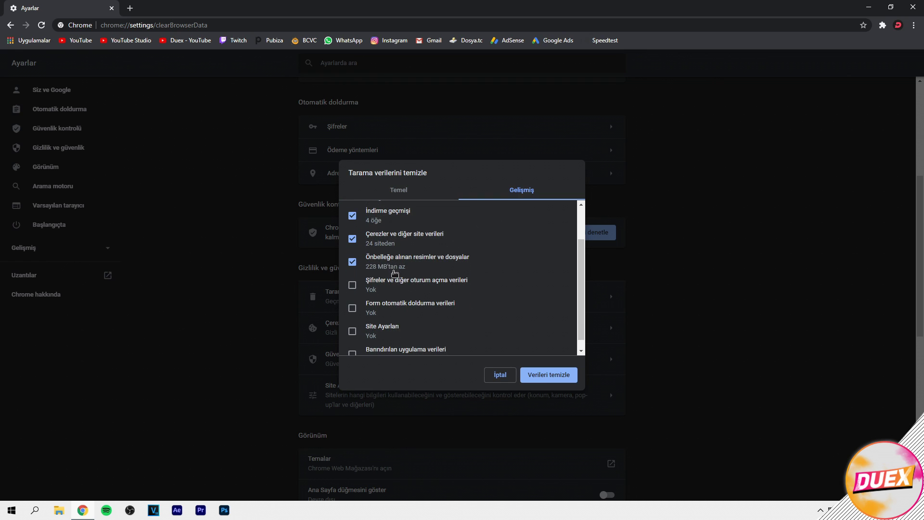
{"action": "scroll", "coordinate": [408, 252], "scroll_direction": "up", "scroll_amount": 2}
{"action": "left_click", "coordinate": [399, 190]}
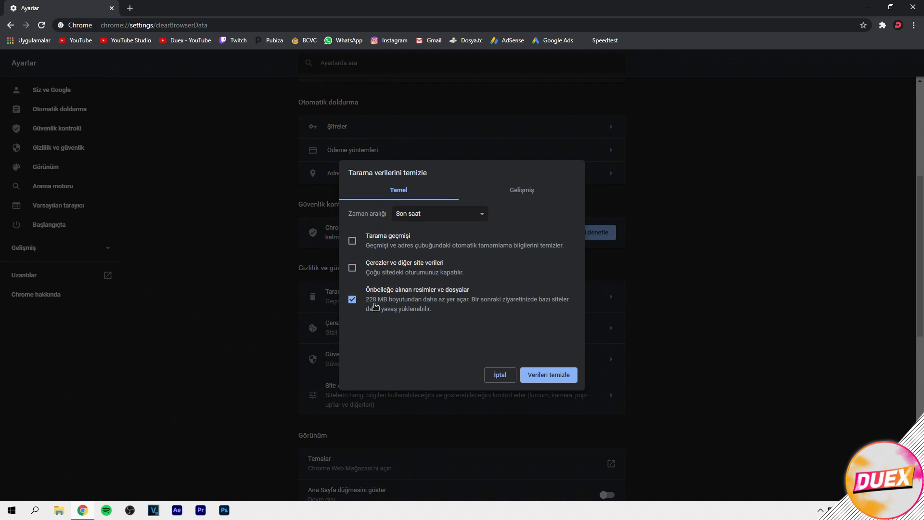
{"action": "left_click", "coordinate": [515, 192]}
{"action": "scroll", "coordinate": [412, 282], "scroll_direction": "down", "scroll_amount": 1}
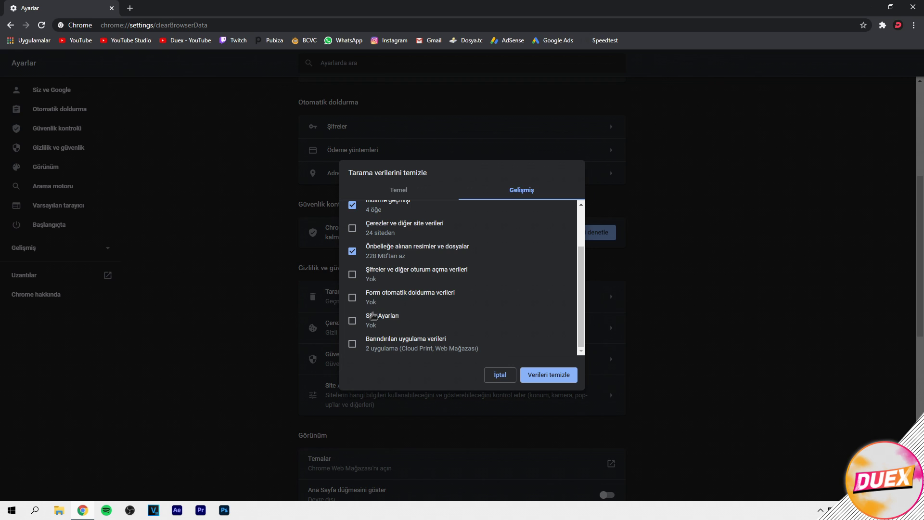
{"action": "scroll", "coordinate": [381, 302], "scroll_direction": "up", "scroll_amount": 2}
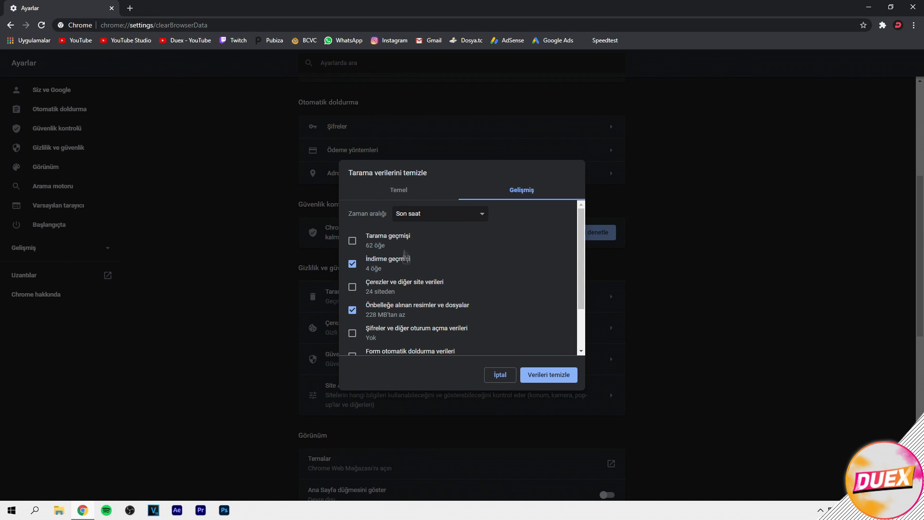
{"action": "left_click", "coordinate": [391, 192]}
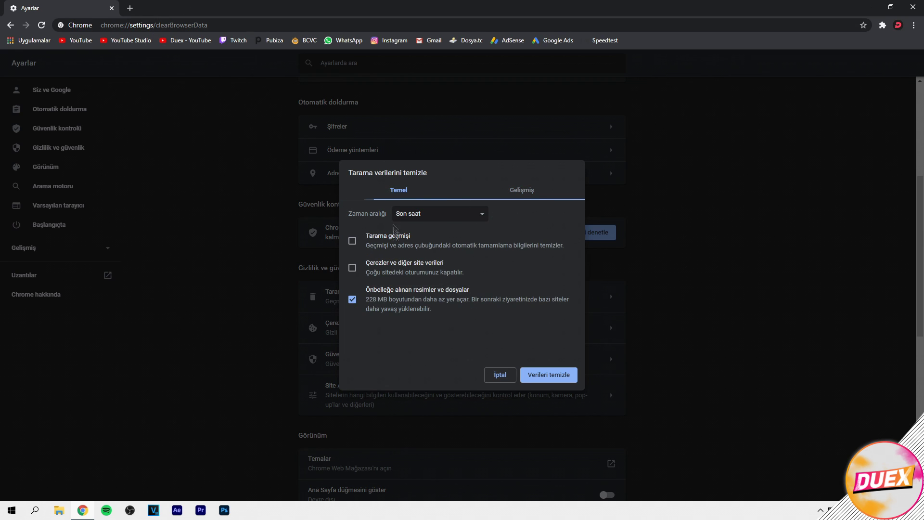
Step: Set the time range of the basic clearing options to Tüm zamanlar and check the advanced options
{"action": "left_click", "coordinate": [436, 217]}
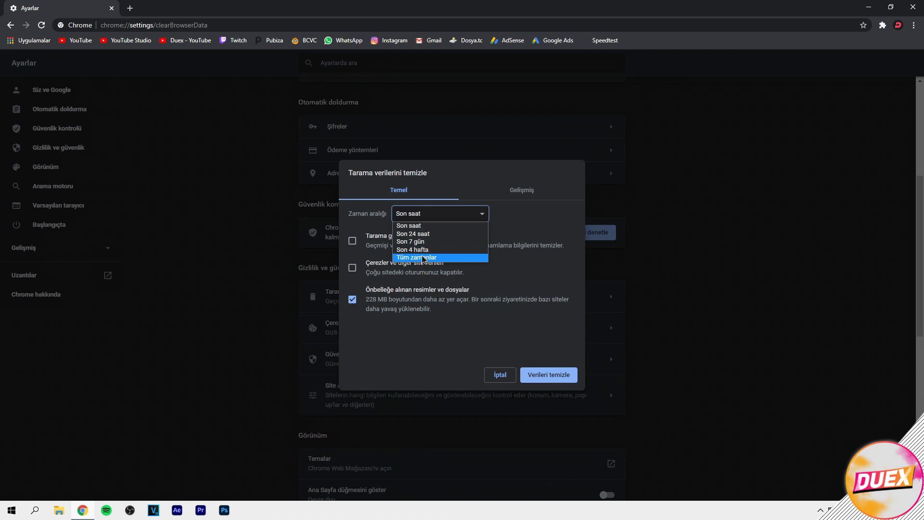
{"action": "left_click", "coordinate": [405, 258]}
{"action": "left_click", "coordinate": [522, 192]}
{"action": "scroll", "coordinate": [380, 231], "scroll_direction": "down", "scroll_amount": 2}
{"action": "scroll", "coordinate": [376, 270], "scroll_direction": "up", "scroll_amount": 2}
{"action": "left_click", "coordinate": [393, 194]}
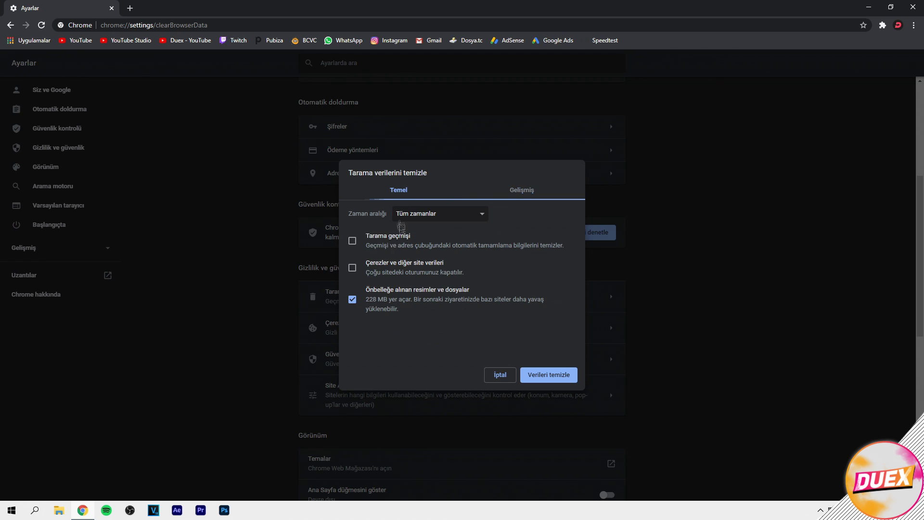
Step: Set the advanced time range to Tüm zamanlar and clear the selected download history and cached images and files
{"action": "left_click", "coordinate": [484, 196]}
{"action": "left_click", "coordinate": [436, 214]}
{"action": "left_click", "coordinate": [418, 258]}
{"action": "scroll", "coordinate": [407, 270], "scroll_direction": "down", "scroll_amount": 2}
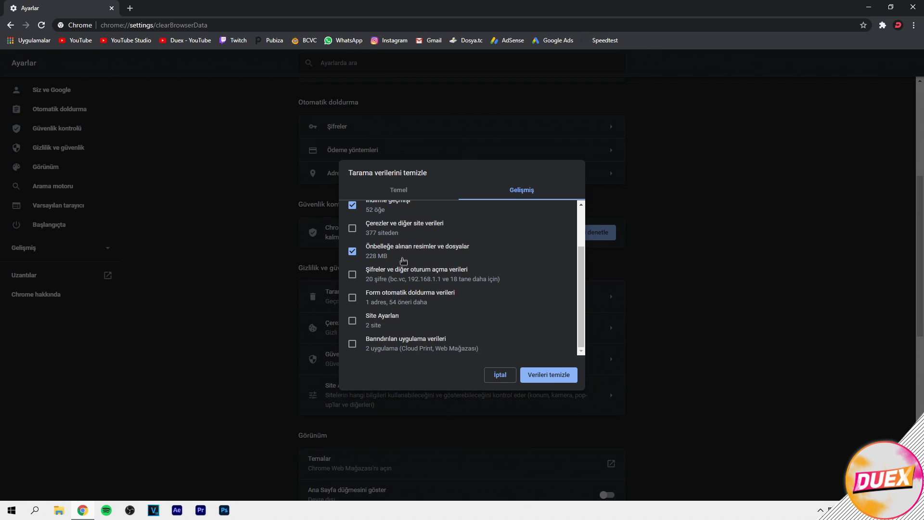
{"action": "scroll", "coordinate": [401, 289], "scroll_direction": "up", "scroll_amount": 2}
{"action": "scroll", "coordinate": [402, 289], "scroll_direction": "up", "scroll_amount": 1}
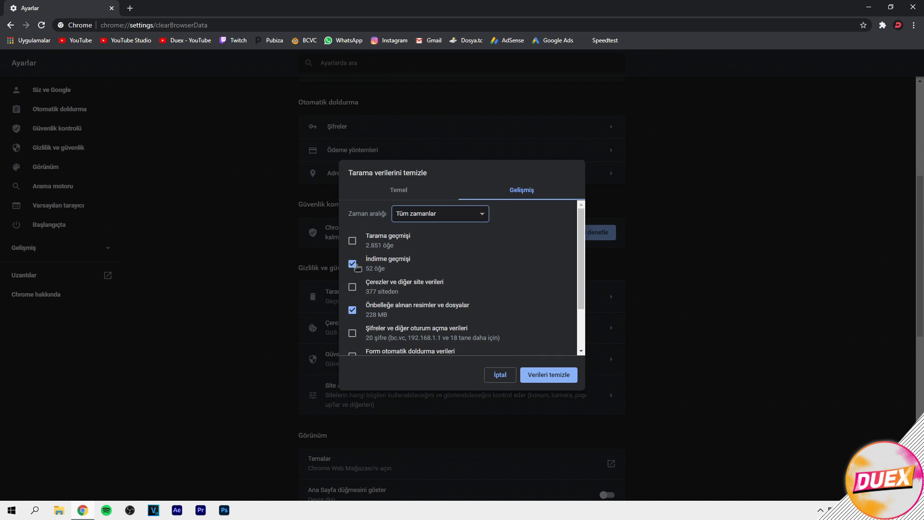
{"action": "scroll", "coordinate": [381, 284], "scroll_direction": "down", "scroll_amount": 1}
{"action": "scroll", "coordinate": [423, 284], "scroll_direction": "down", "scroll_amount": 1}
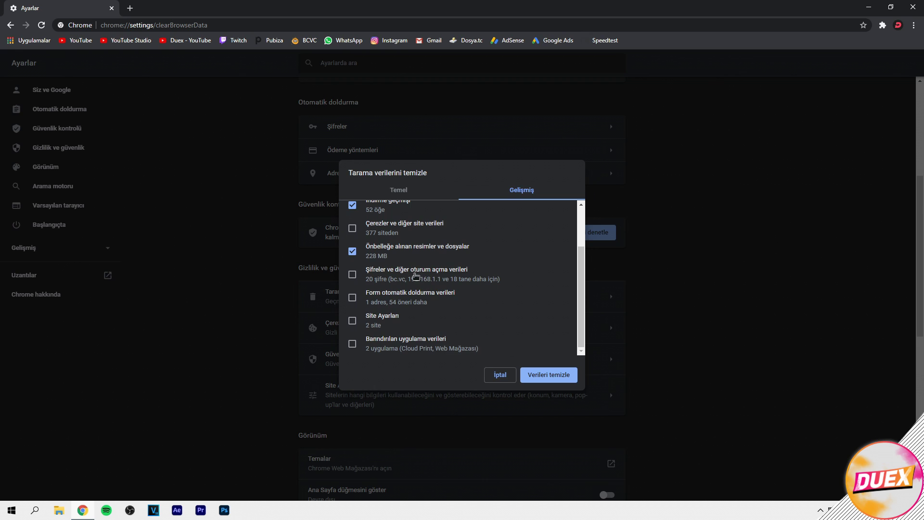
{"action": "scroll", "coordinate": [432, 304], "scroll_direction": "up", "scroll_amount": 2}
{"action": "left_click", "coordinate": [546, 374]}
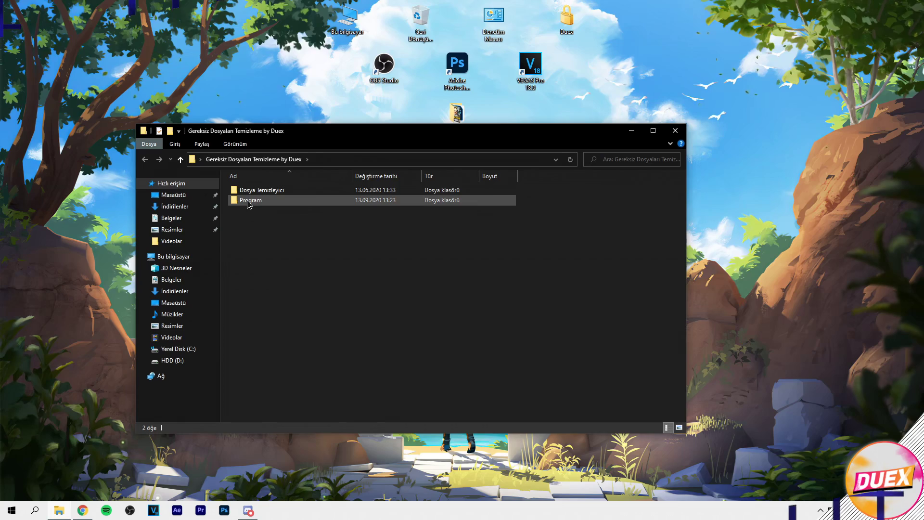
{"action": "double_click", "coordinate": [248, 200]}
{"action": "double_click", "coordinate": [263, 190]}
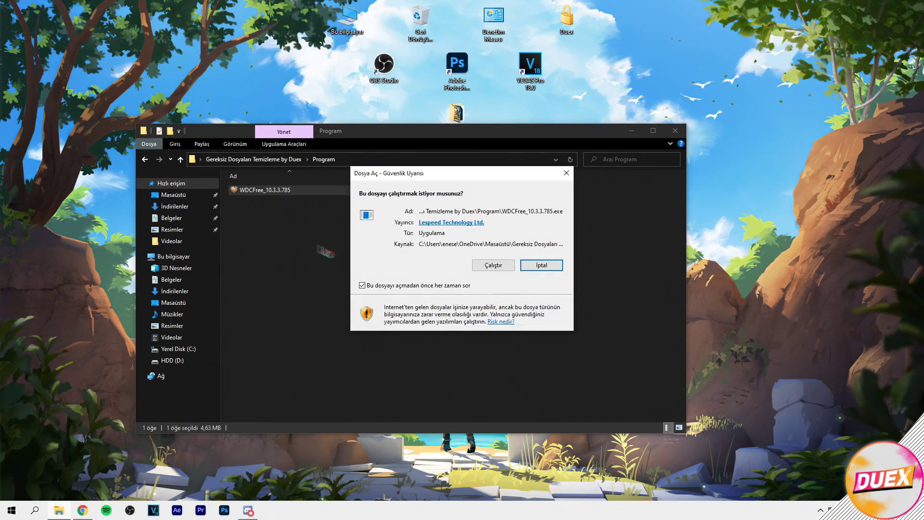
{"action": "left_click", "coordinate": [493, 265]}
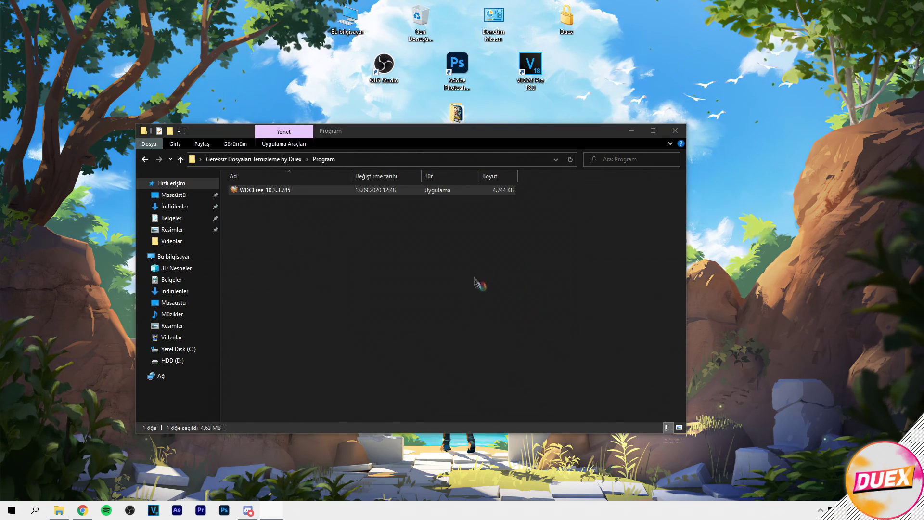
{"action": "left_click", "coordinate": [558, 332]}
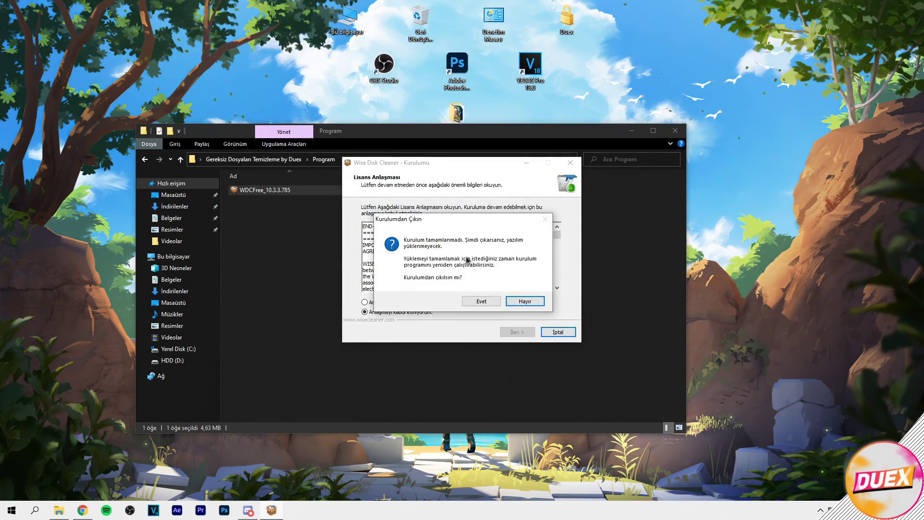
{"action": "left_click", "coordinate": [481, 302]}
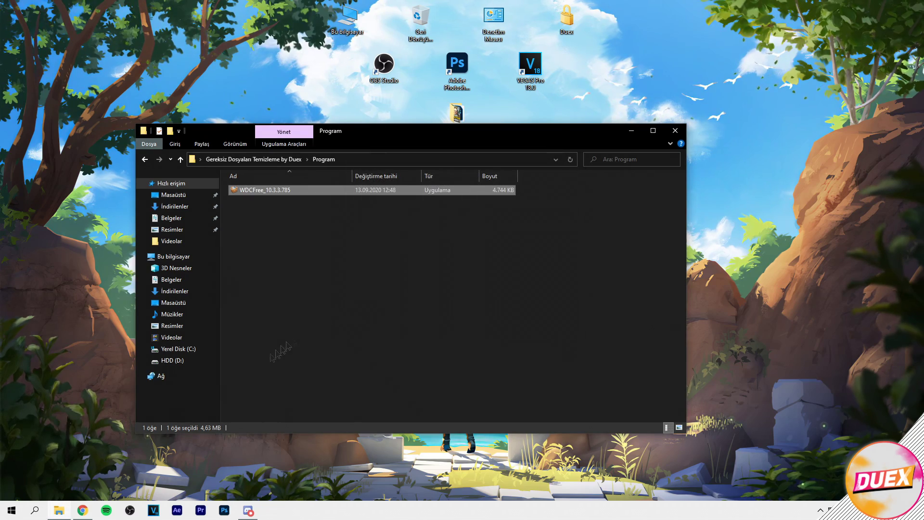
Step: Search Windows for "wise", launch Wise Disk Cleaner and reposition its window on the desktop
{"action": "left_click", "coordinate": [35, 510]}
{"action": "type", "text": "wise"}
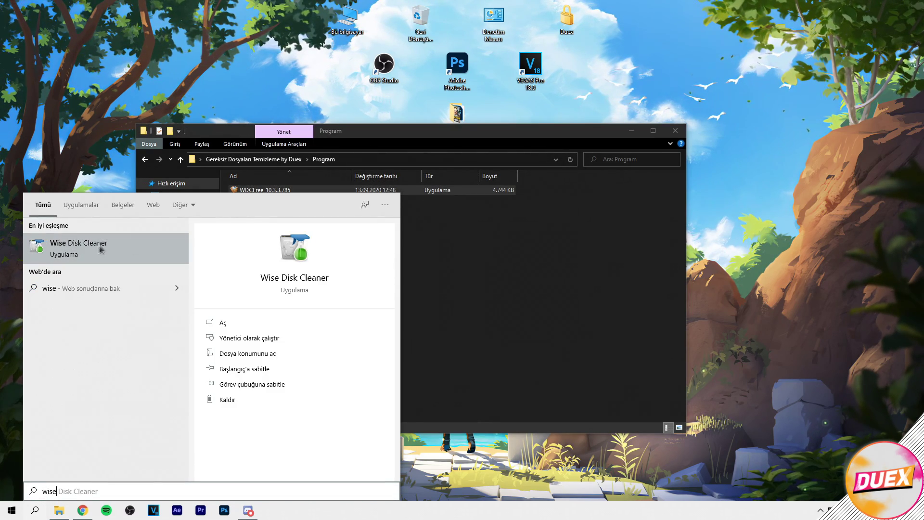
{"action": "left_click", "coordinate": [104, 248]}
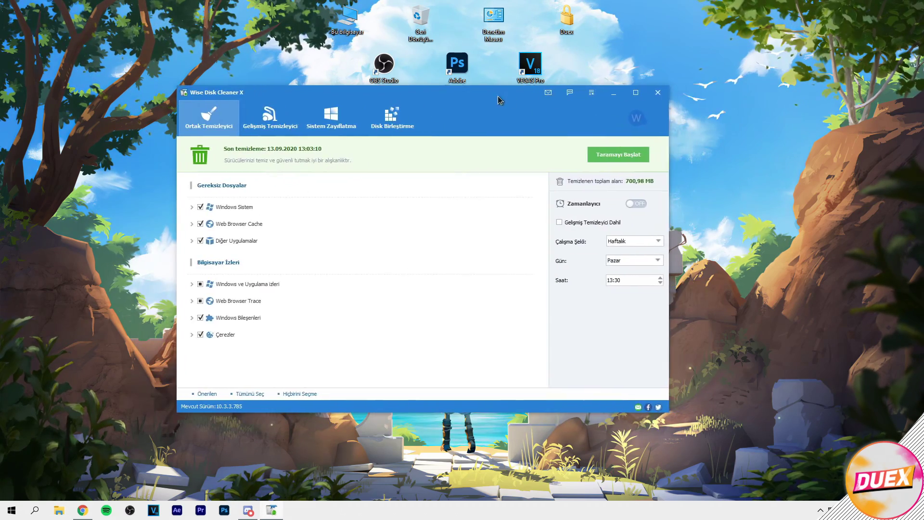
{"action": "mouse_move", "coordinate": [498, 98]}
{"action": "left_mouse_down"}
{"action": "mouse_move", "coordinate": [492, 125]}
{"action": "mouse_move", "coordinate": [511, 110]}
{"action": "left_mouse_up"}
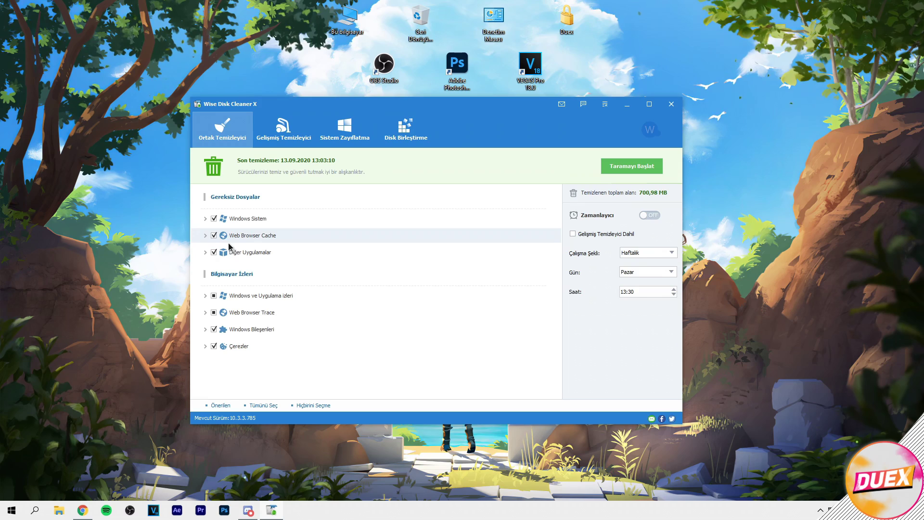
Step: Review the cleanup items in the Windows Sistem category of the junk files and collapse it again
{"action": "left_click", "coordinate": [205, 218]}
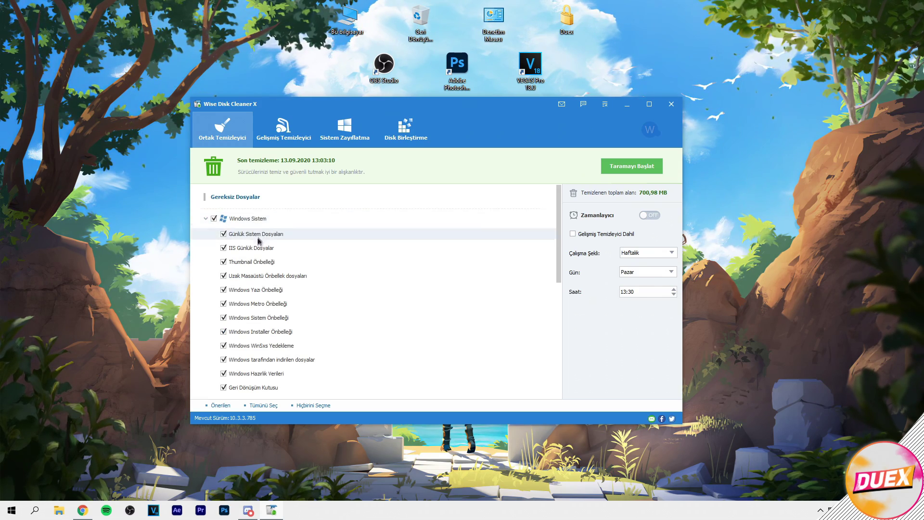
{"action": "scroll", "coordinate": [305, 250], "scroll_direction": "down", "scroll_amount": 3}
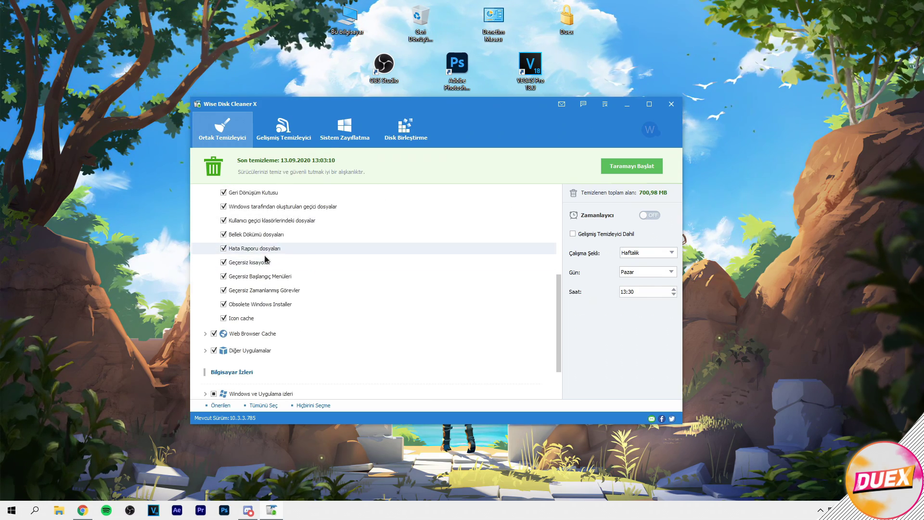
{"action": "scroll", "coordinate": [265, 259], "scroll_direction": "up", "scroll_amount": 3}
{"action": "left_click", "coordinate": [205, 219]}
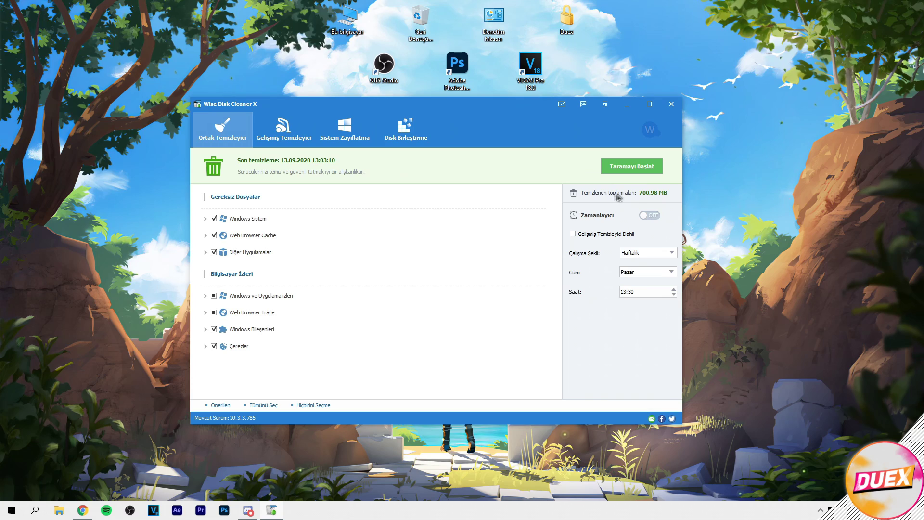
Step: Exclude Windows WinSxs Yedekleme from the Windows Sistem cleanup items while keeping Geri Dönüşüm Kutusu selected
{"action": "left_click", "coordinate": [205, 220]}
{"action": "scroll", "coordinate": [238, 238], "scroll_direction": "down", "scroll_amount": 3}
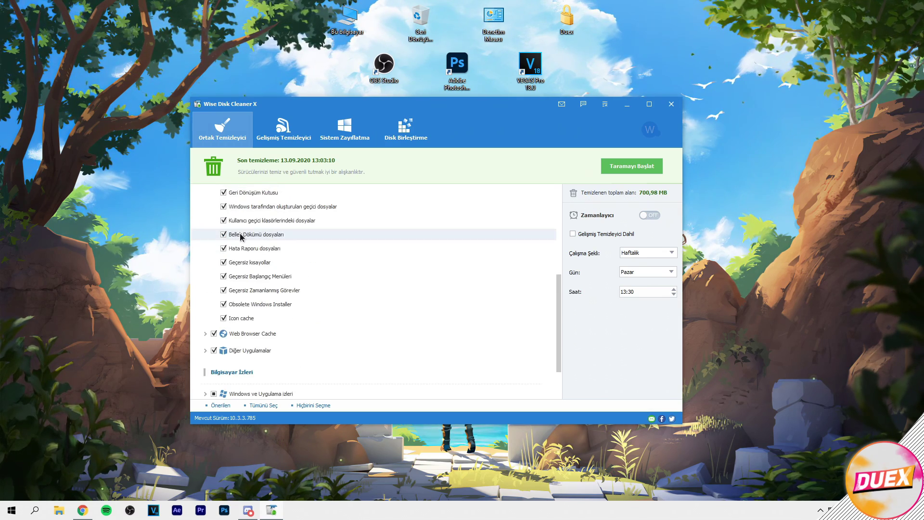
{"action": "scroll", "coordinate": [240, 237], "scroll_direction": "up", "scroll_amount": 4}
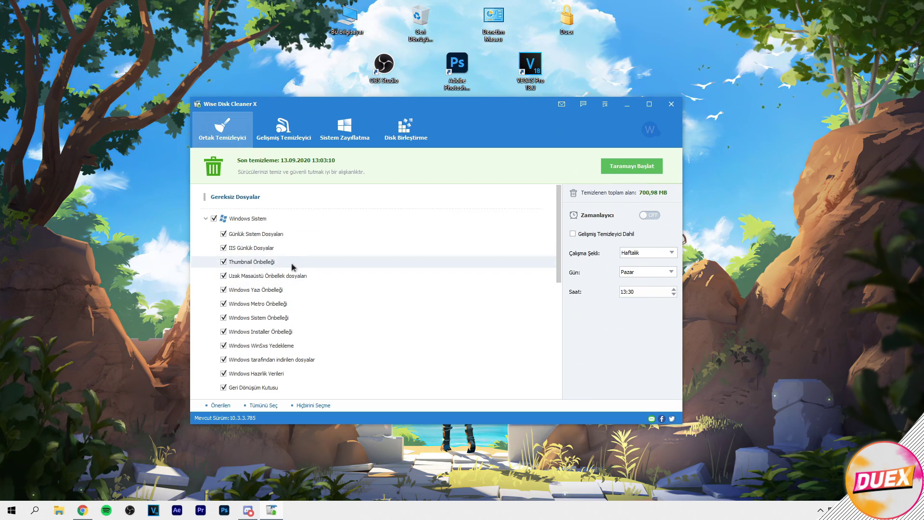
{"action": "scroll", "coordinate": [293, 265], "scroll_direction": "down", "scroll_amount": 1}
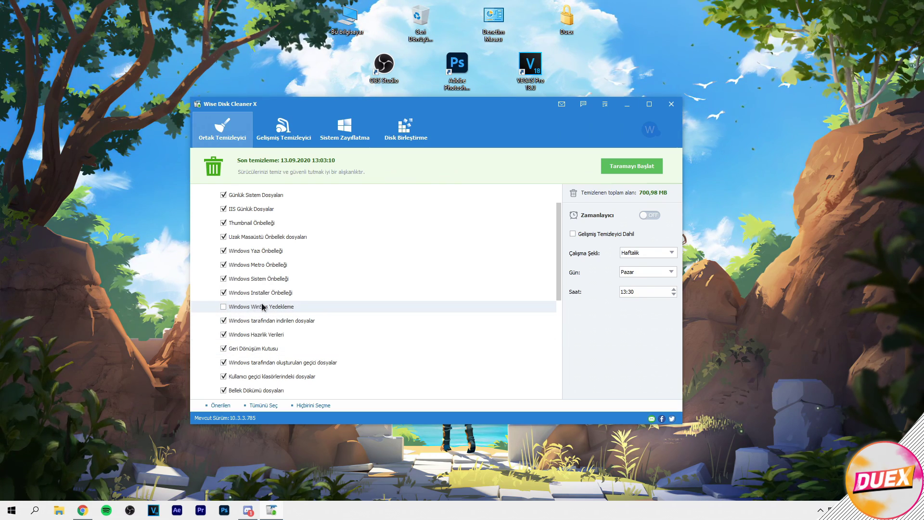
{"action": "scroll", "coordinate": [265, 303], "scroll_direction": "down", "scroll_amount": 1}
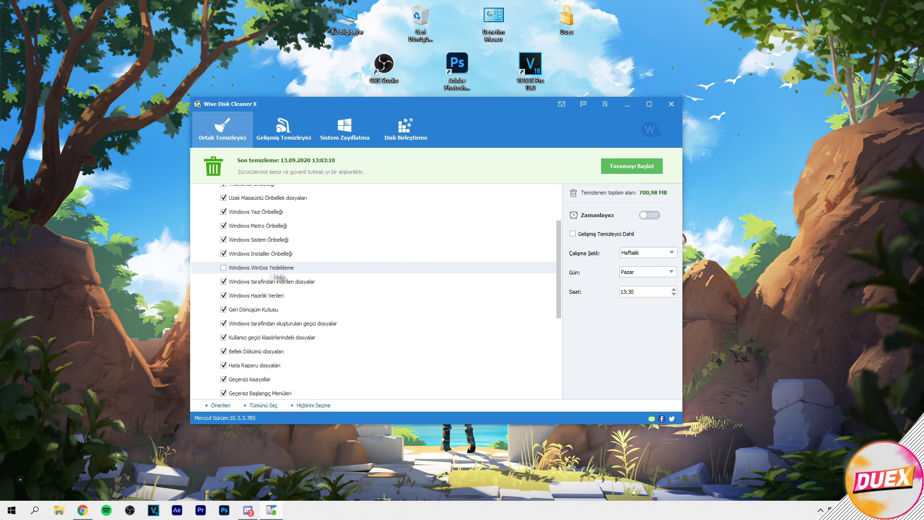
{"action": "scroll", "coordinate": [239, 265], "scroll_direction": "down", "scroll_amount": 1}
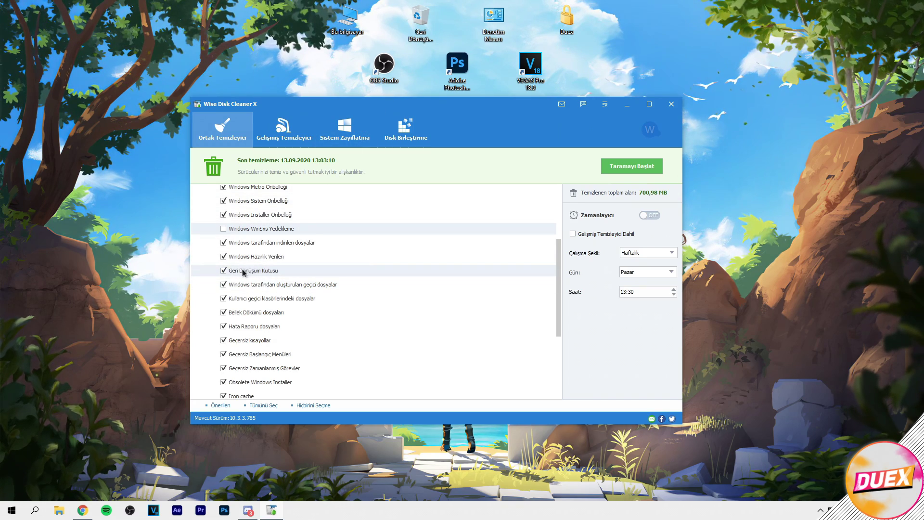
{"action": "scroll", "coordinate": [260, 275], "scroll_direction": "down", "scroll_amount": 1}
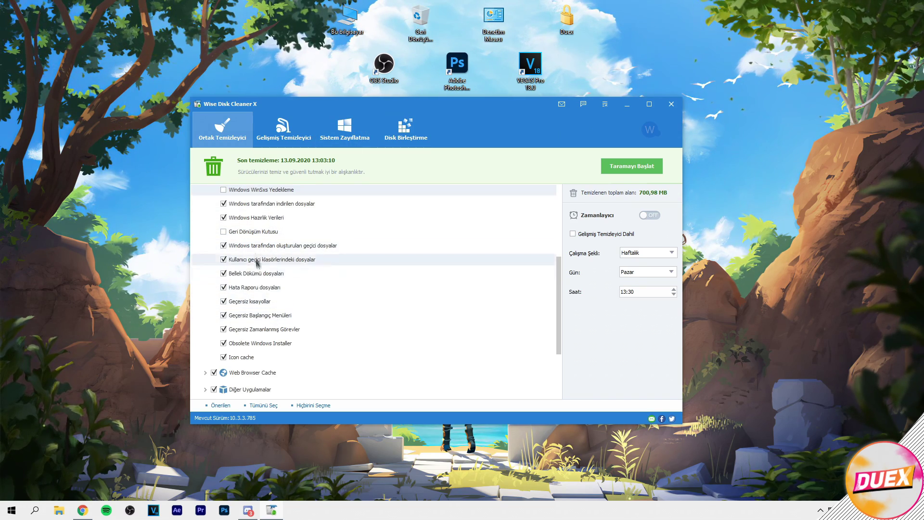
{"action": "left_click", "coordinate": [223, 231]}
{"action": "scroll", "coordinate": [226, 250], "scroll_direction": "up", "scroll_amount": 4}
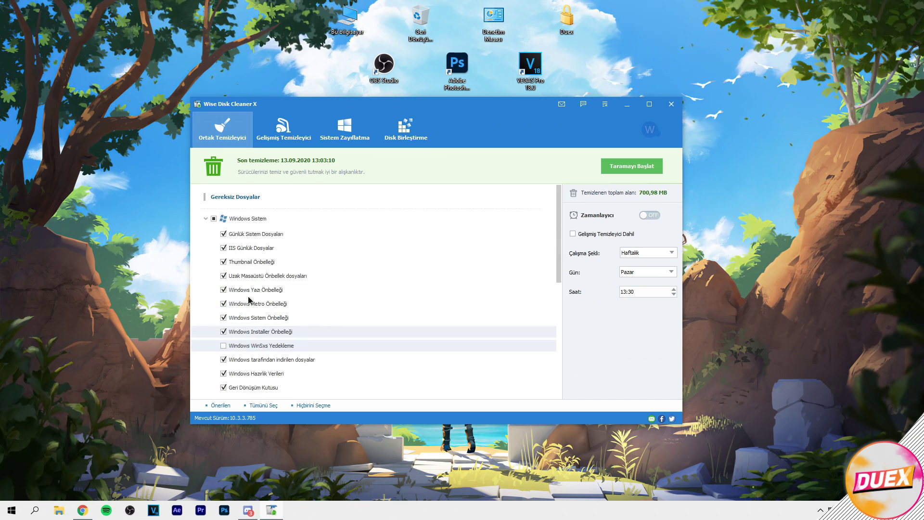
{"action": "left_click", "coordinate": [205, 219]}
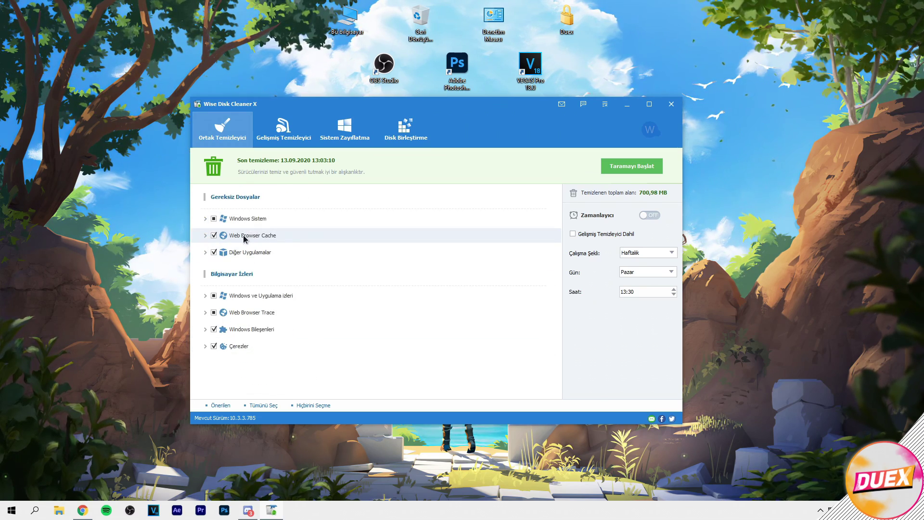
Step: Review the junk file items in the Web Browser Cache and Diğer Uygulamalar categories, collapsing each again
{"action": "left_click", "coordinate": [206, 235]}
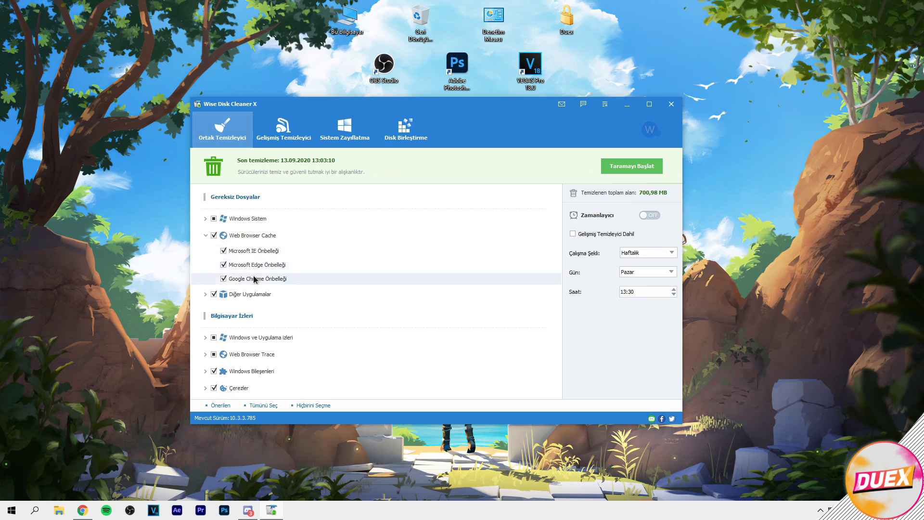
{"action": "left_click", "coordinate": [205, 235]}
{"action": "left_click", "coordinate": [206, 235]}
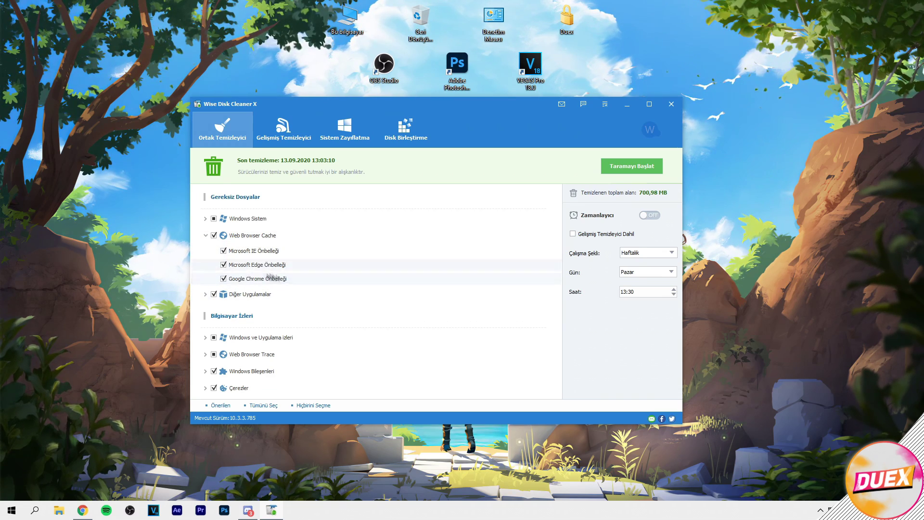
{"action": "left_click", "coordinate": [205, 235]}
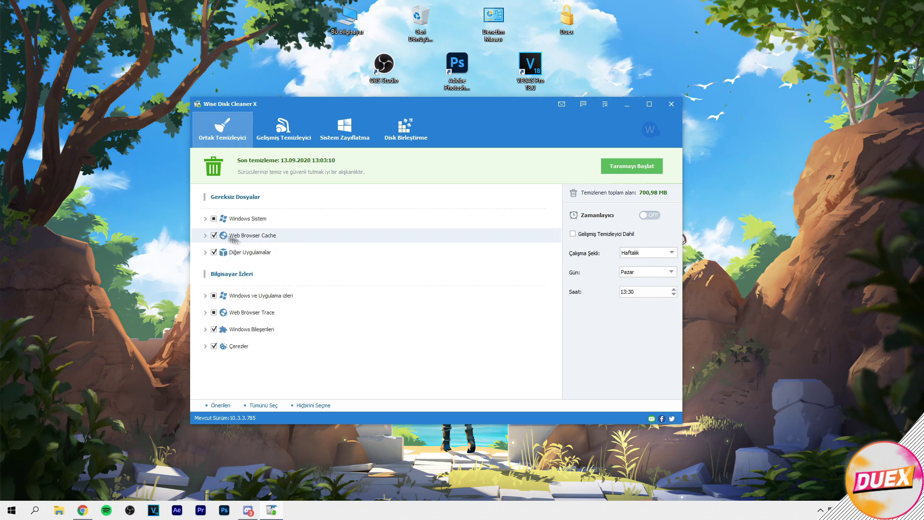
{"action": "left_click", "coordinate": [206, 252]}
{"action": "scroll", "coordinate": [244, 270], "scroll_direction": "down", "scroll_amount": 1}
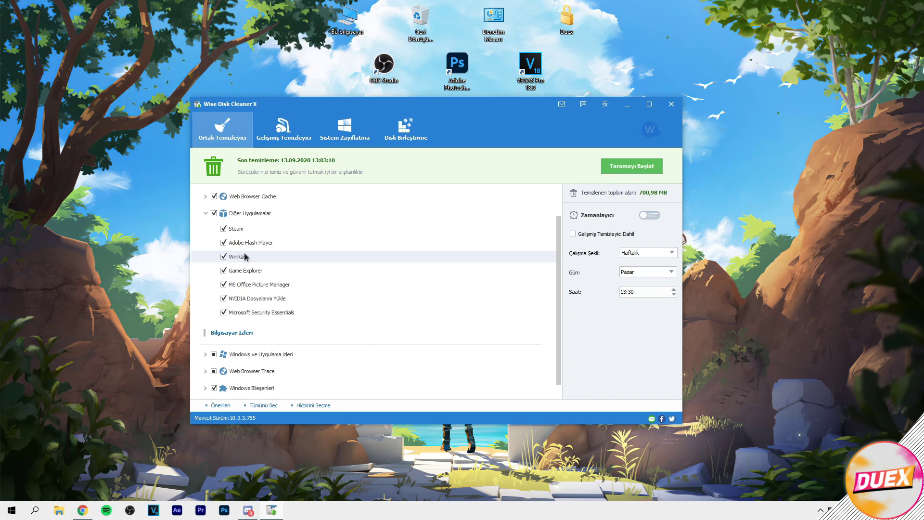
{"action": "left_click", "coordinate": [223, 216]}
Step: Review the trace items under Windows ve Uygulama izleri and Web Browser Trace, collapsing both categories again
{"action": "left_click", "coordinate": [205, 296]}
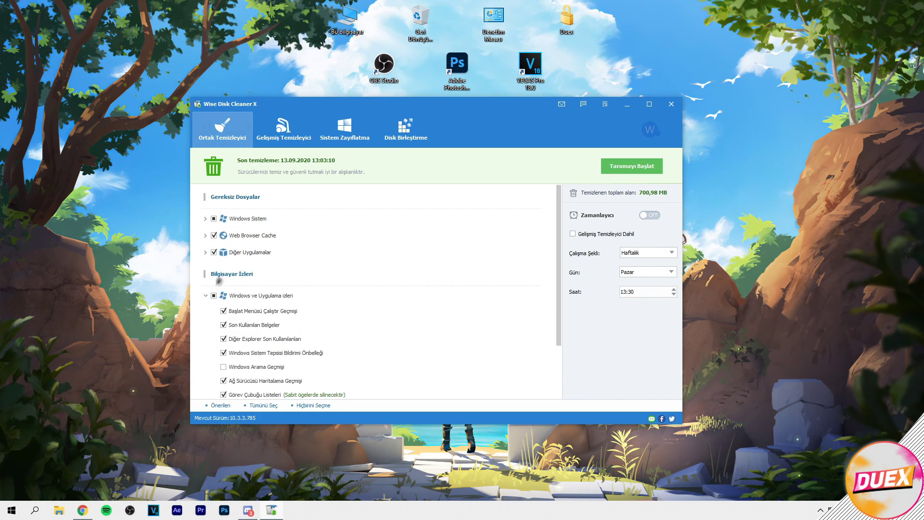
{"action": "scroll", "coordinate": [256, 265], "scroll_direction": "down", "scroll_amount": 2}
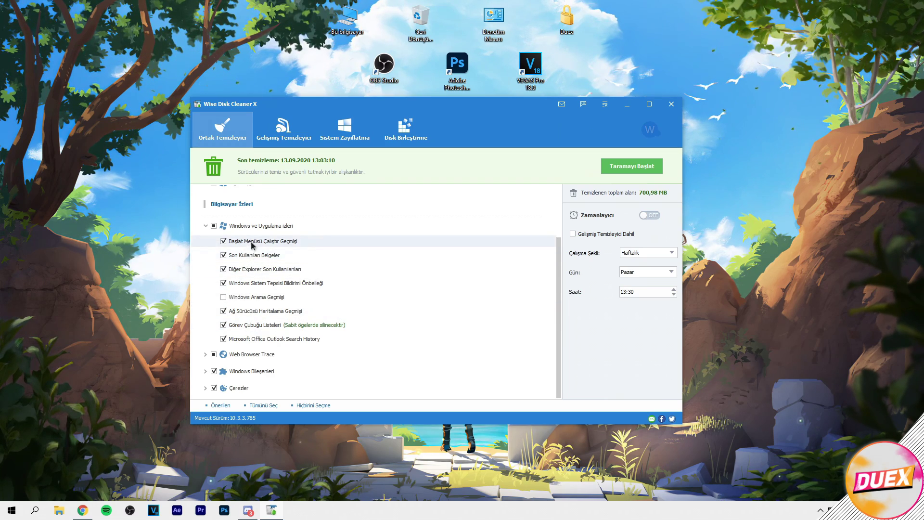
{"action": "left_click", "coordinate": [206, 226]}
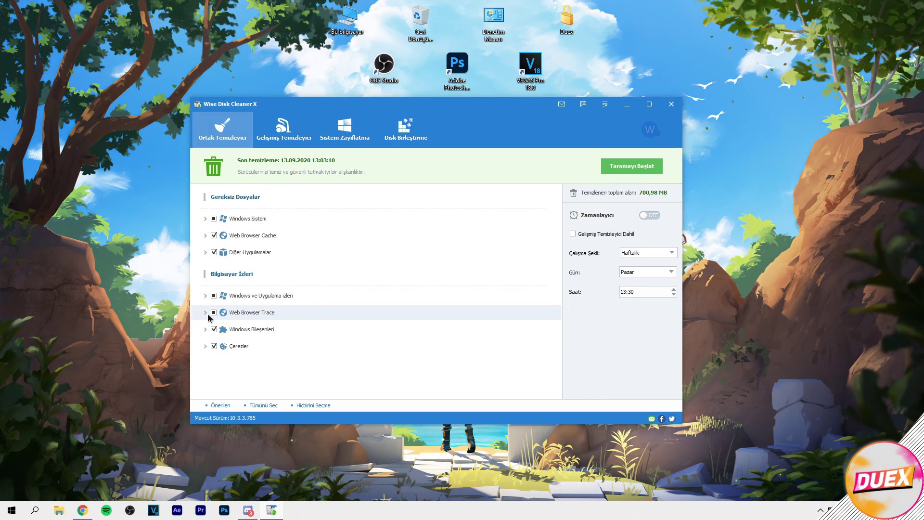
{"action": "left_click", "coordinate": [206, 314]}
{"action": "scroll", "coordinate": [267, 242], "scroll_direction": "down", "scroll_amount": 2}
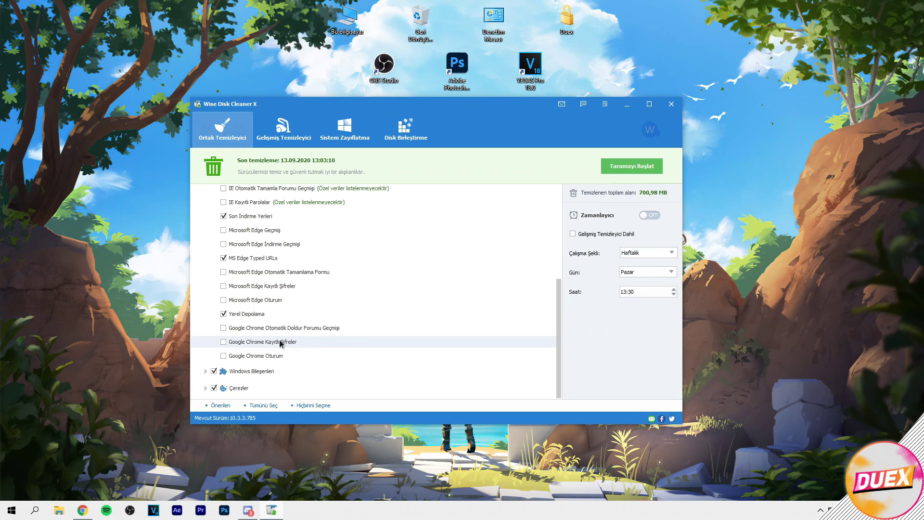
{"action": "scroll", "coordinate": [280, 343], "scroll_direction": "up", "scroll_amount": 3}
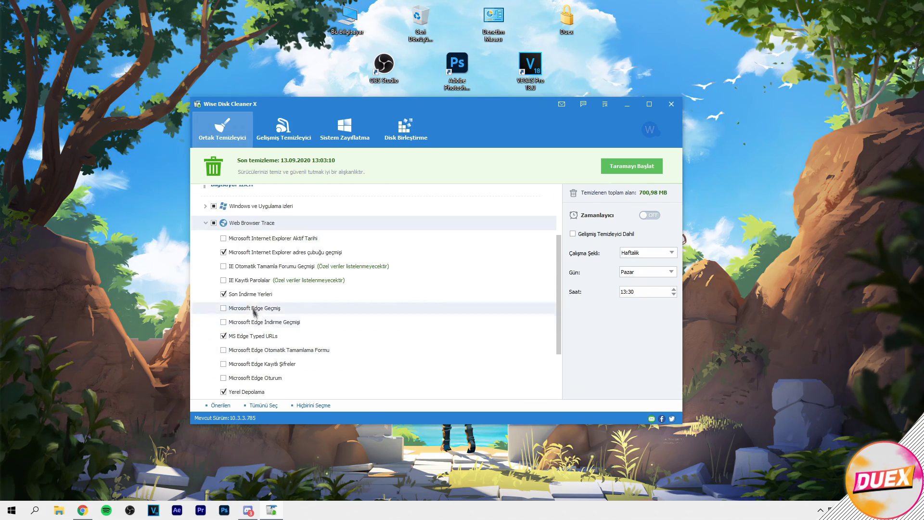
{"action": "left_click", "coordinate": [205, 223]}
Step: Review the trace items under Windows Bileşenleri and Çerezler, collapsing both categories again
{"action": "left_click", "coordinate": [206, 326]}
{"action": "scroll", "coordinate": [231, 366], "scroll_direction": "down", "scroll_amount": 2}
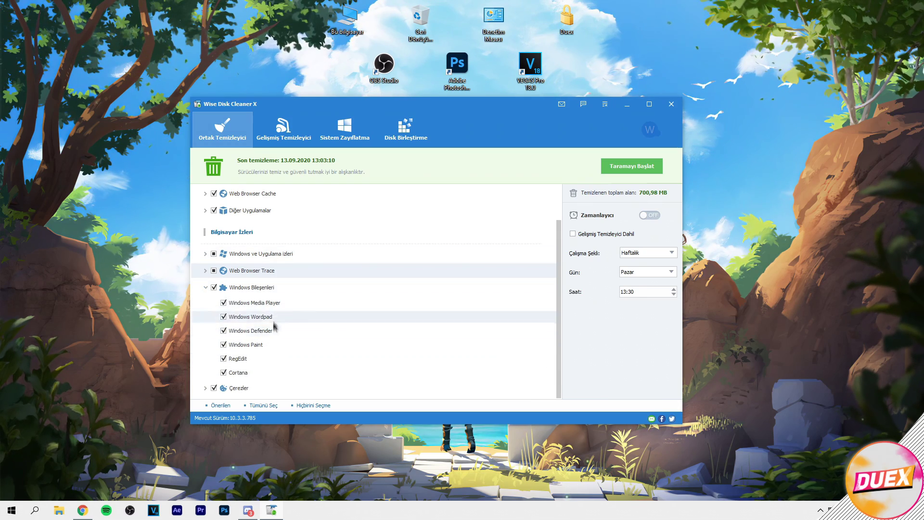
{"action": "left_click", "coordinate": [206, 287]}
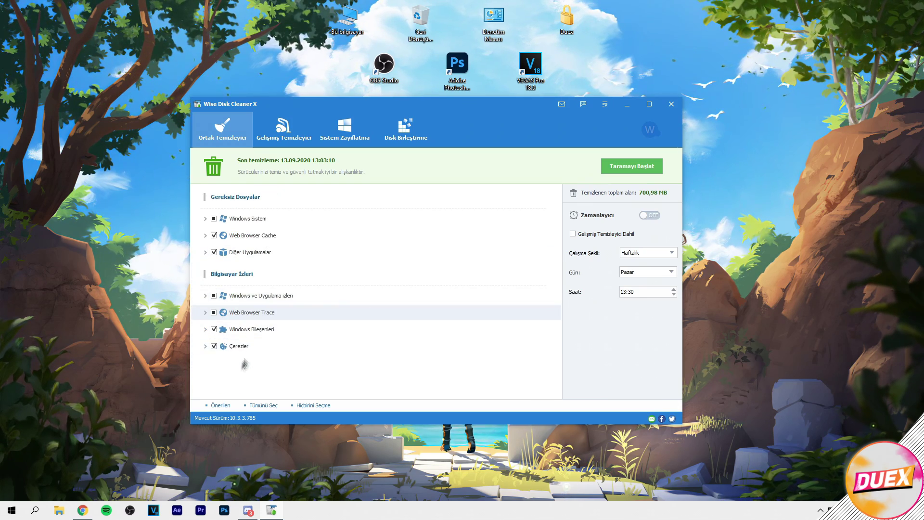
{"action": "left_click", "coordinate": [206, 347]}
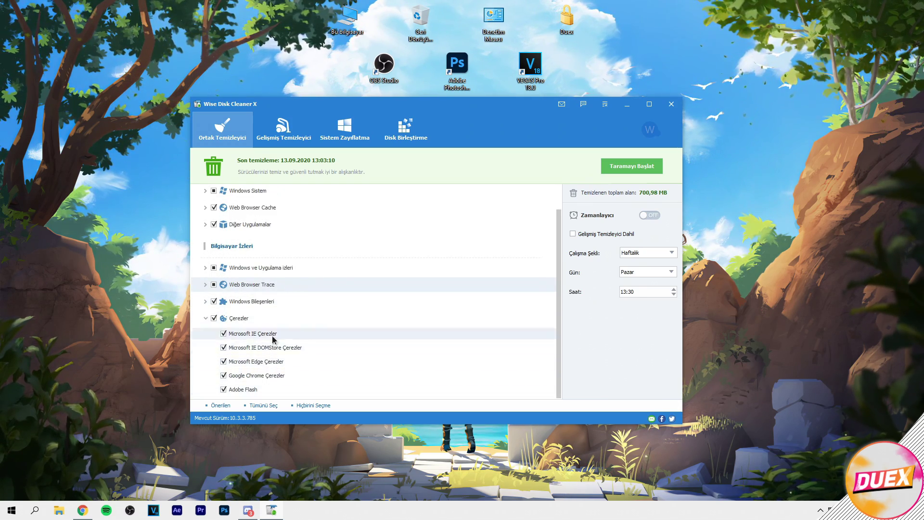
{"action": "left_click", "coordinate": [206, 318]}
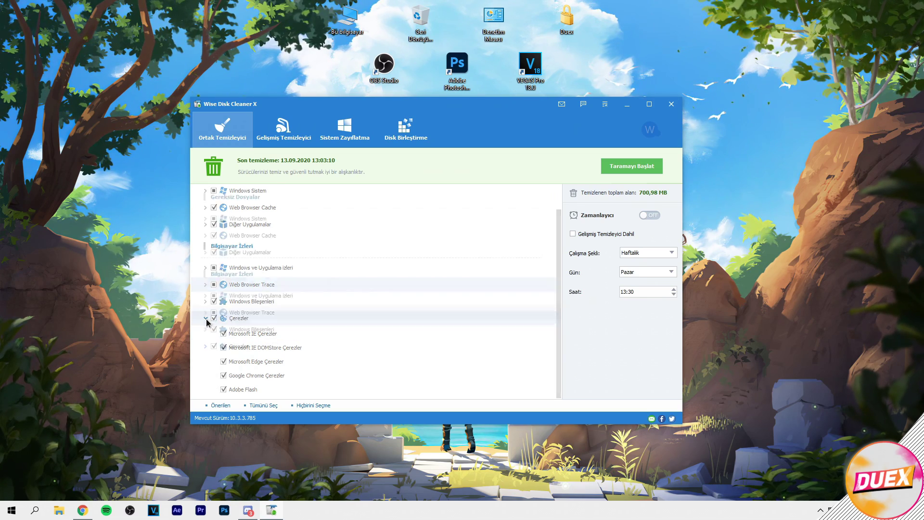
Step: Scan for the selected junk files and traces without closing Google Chrome, and clean everything found, including cookies
{"action": "left_click", "coordinate": [628, 169]}
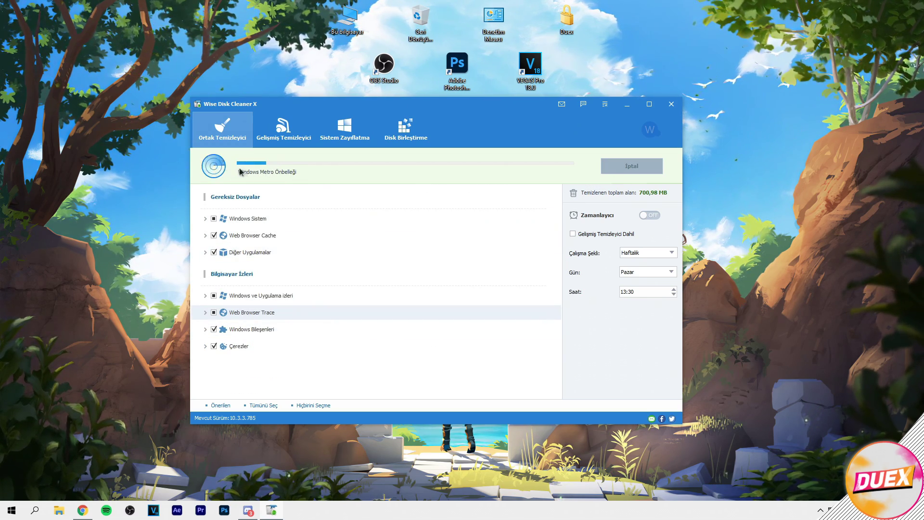
{"action": "left_click_drag", "start_coordinate": [462, 104], "coordinate": [428, 100]}
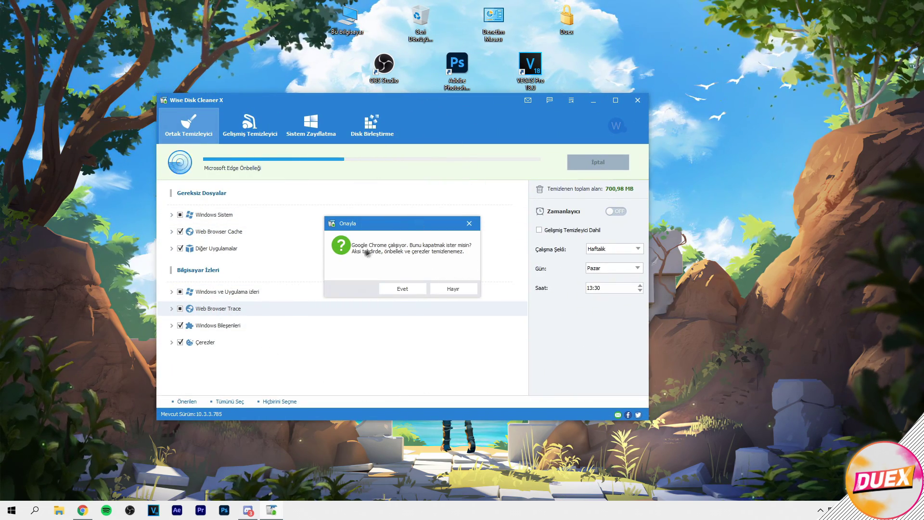
{"action": "left_click", "coordinate": [450, 289]}
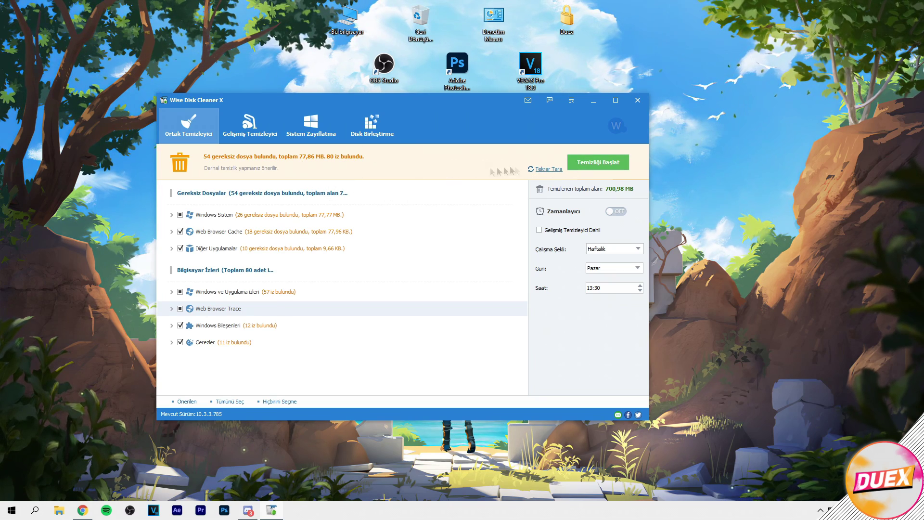
{"action": "left_click", "coordinate": [596, 164]}
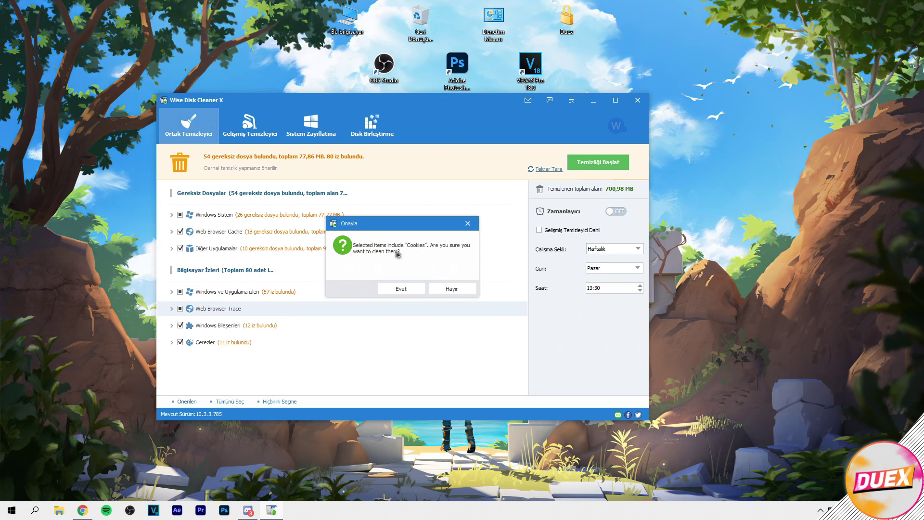
{"action": "left_click", "coordinate": [403, 289]}
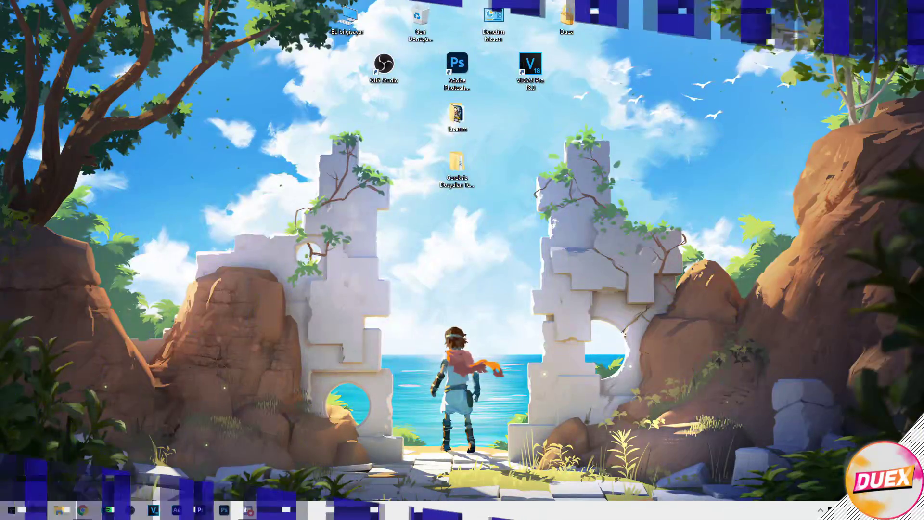
Step: Search Windows for "cmd" and open Komut İstemi as administrator
{"action": "left_click", "coordinate": [36, 510]}
{"action": "type", "text": "cmd"}
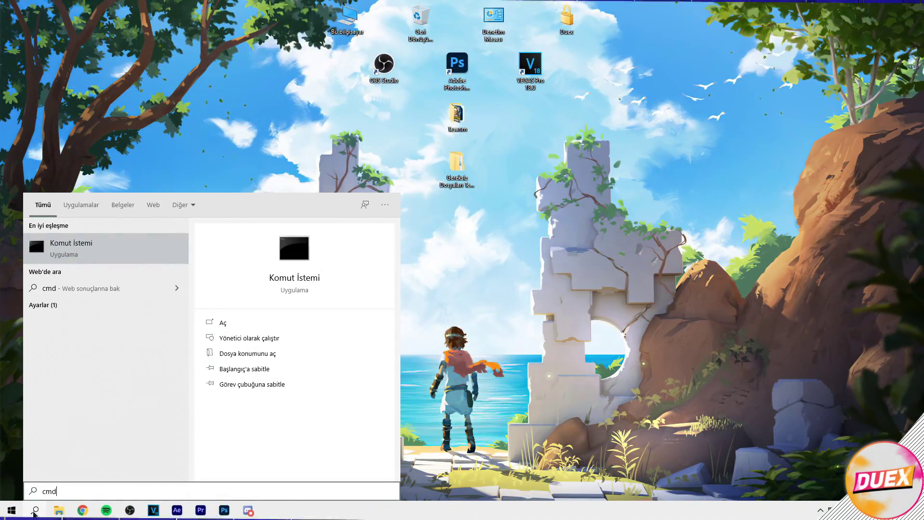
{"action": "right_click", "coordinate": [70, 249]}
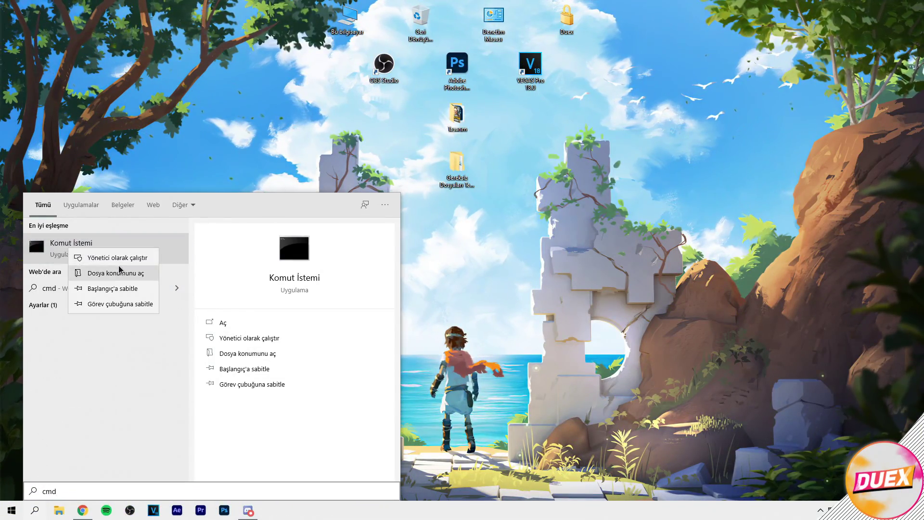
{"action": "left_click", "coordinate": [115, 257]}
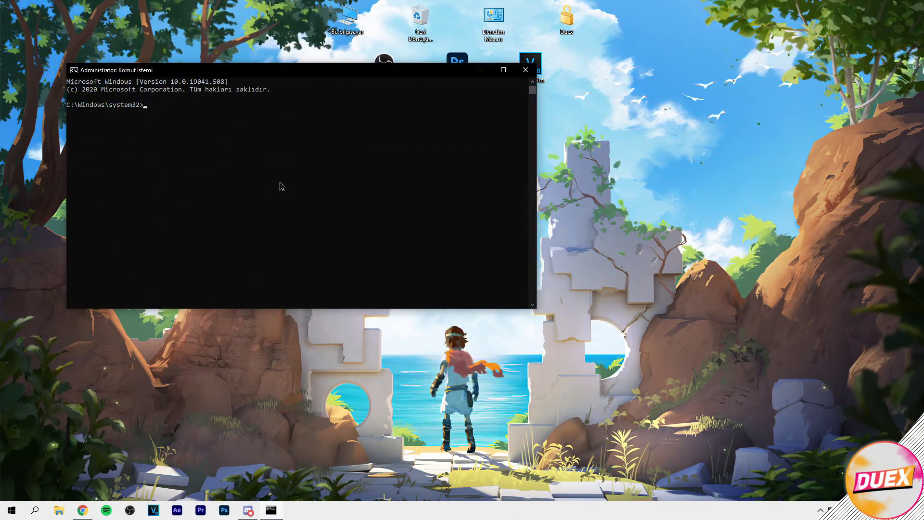
Step: Clear the DNS cache by running ipconfig /flushdns
{"action": "type", "text": "ipconfig"}
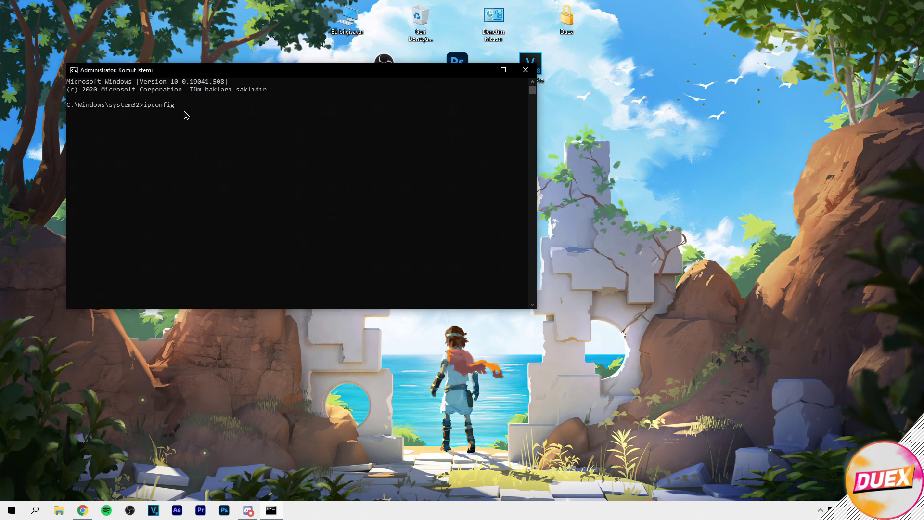
{"action": "type", "text": " /"}
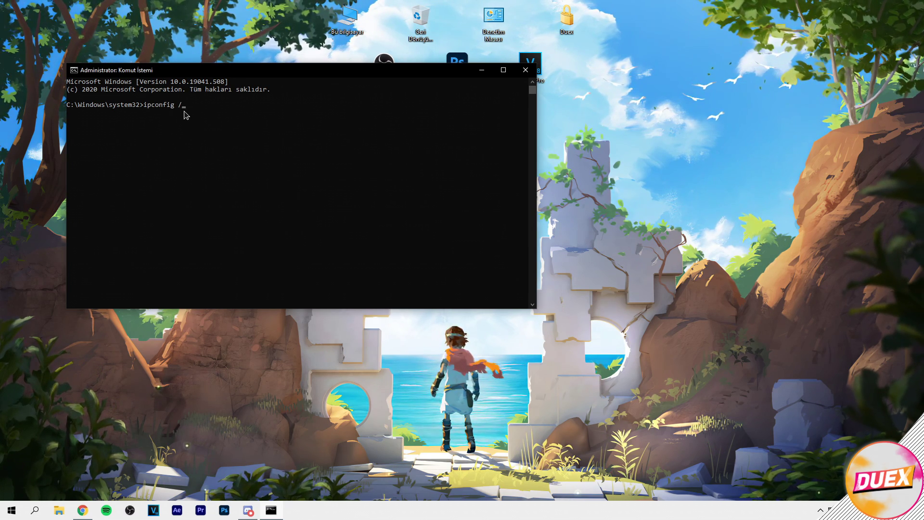
{"action": "type", "text": "flushdns"}
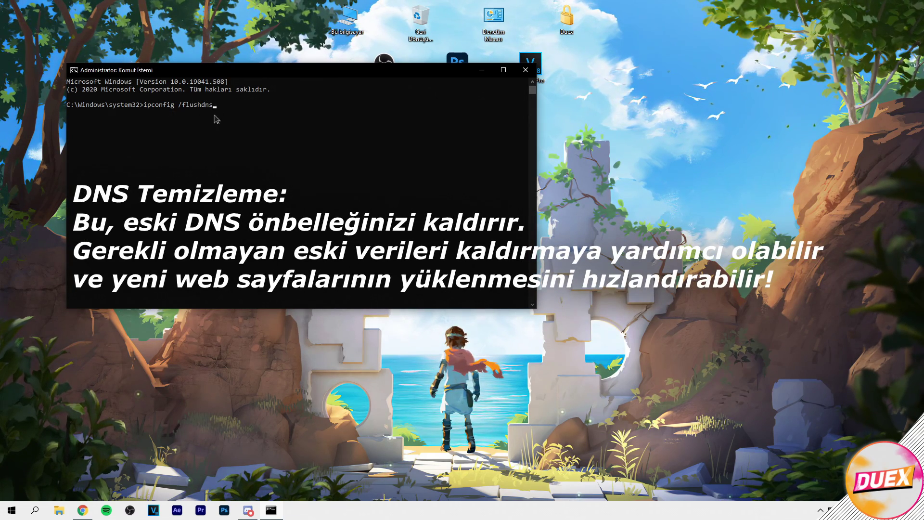
{"action": "key", "text": "Return"}
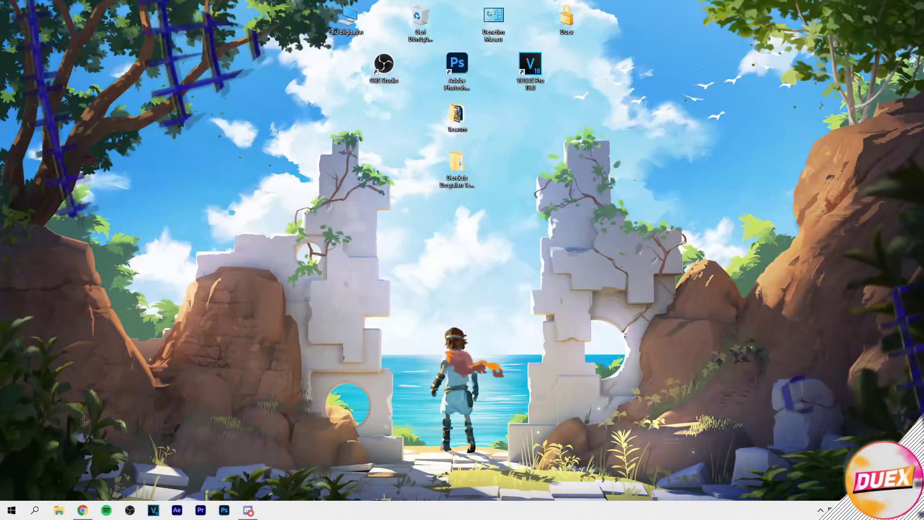
Step: Search Windows for "konum", open Konum gizlilik ayarları and check the location access settings for the device and apps
{"action": "left_click", "coordinate": [36, 510]}
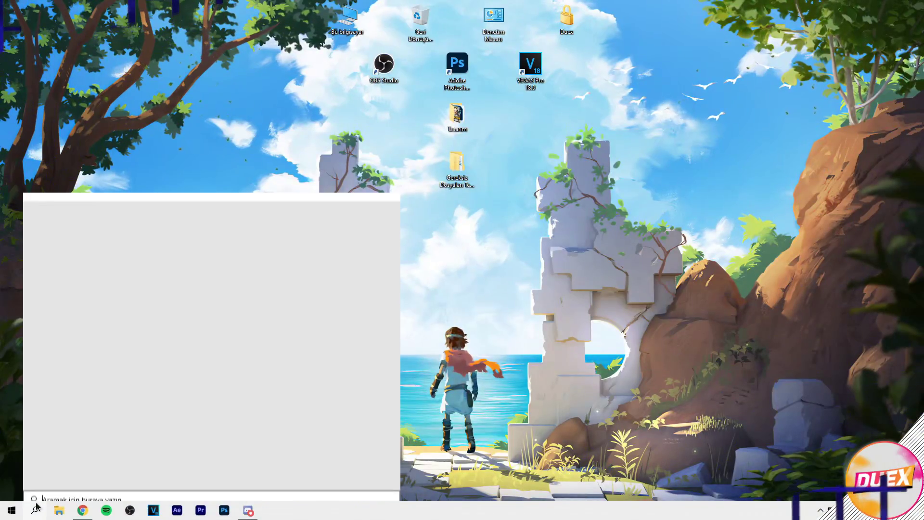
{"action": "type", "text": "konum"}
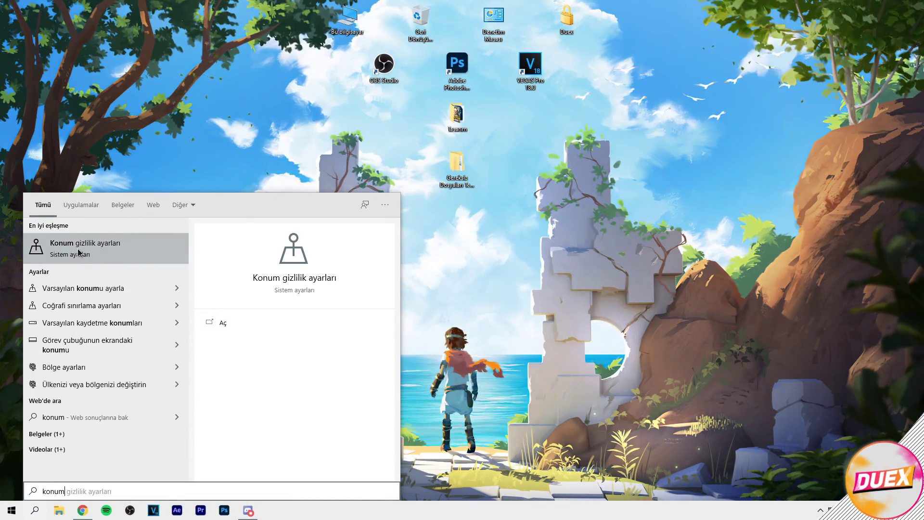
{"action": "left_click", "coordinate": [80, 251]}
{"action": "scroll", "coordinate": [306, 209], "scroll_direction": "down", "scroll_amount": 10}
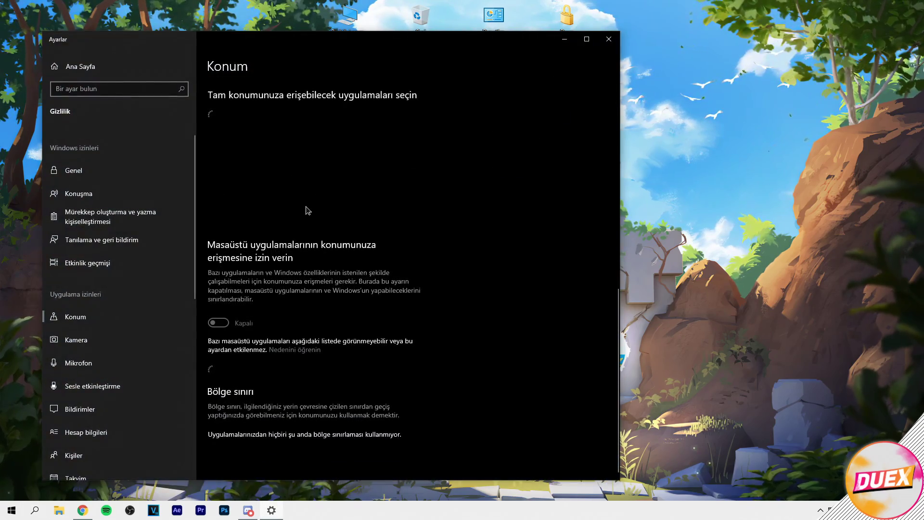
{"action": "scroll", "coordinate": [299, 228], "scroll_direction": "up", "scroll_amount": 10}
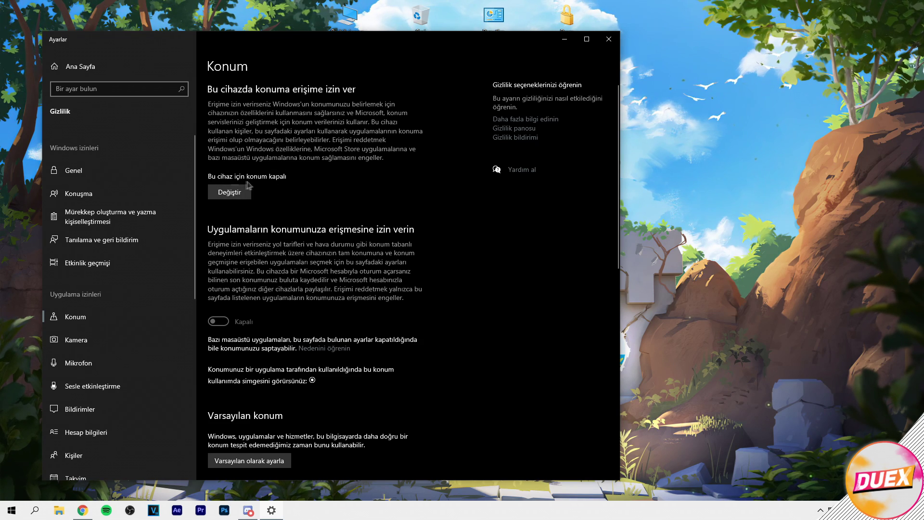
{"action": "scroll", "coordinate": [292, 189], "scroll_direction": "down", "scroll_amount": 7}
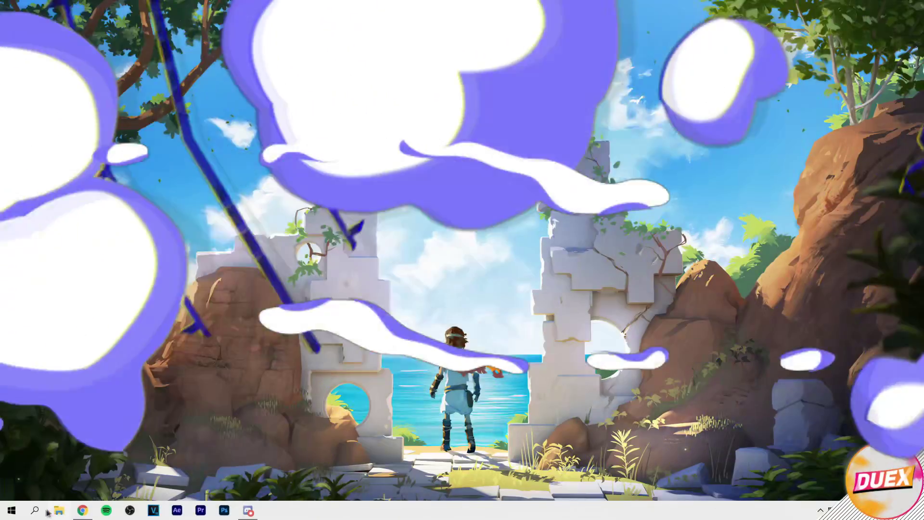
Step: Search Windows for "%localappdata%" and open the Local app data folder
{"action": "left_click", "coordinate": [35, 511]}
{"action": "type", "text": "%localappda"}
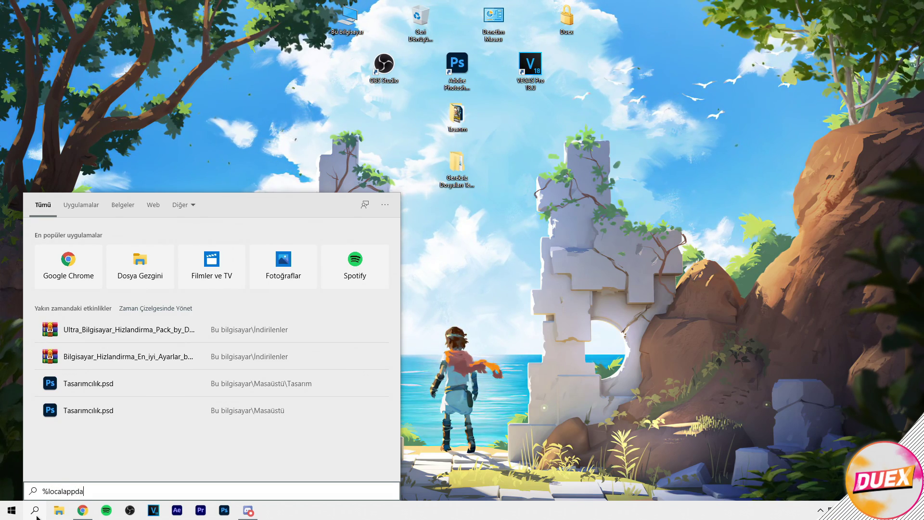
{"action": "type", "text": "ta%"}
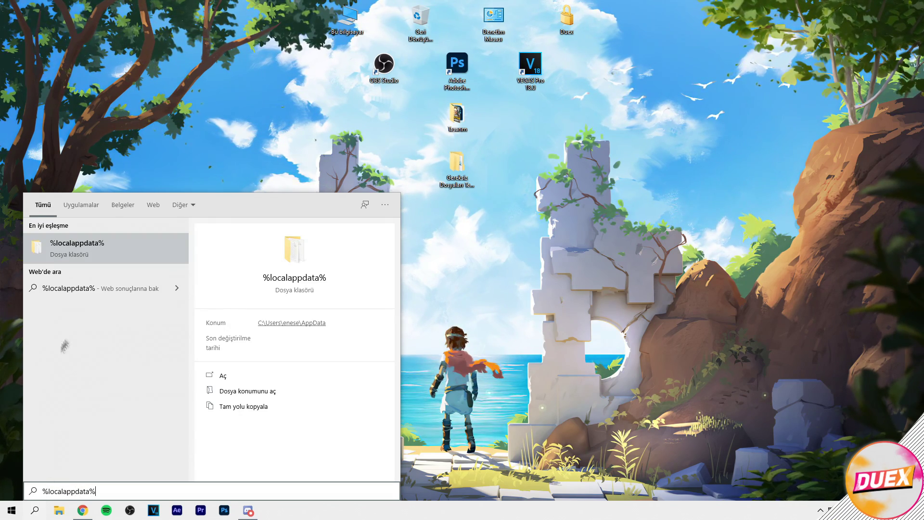
{"action": "left_click", "coordinate": [74, 247]}
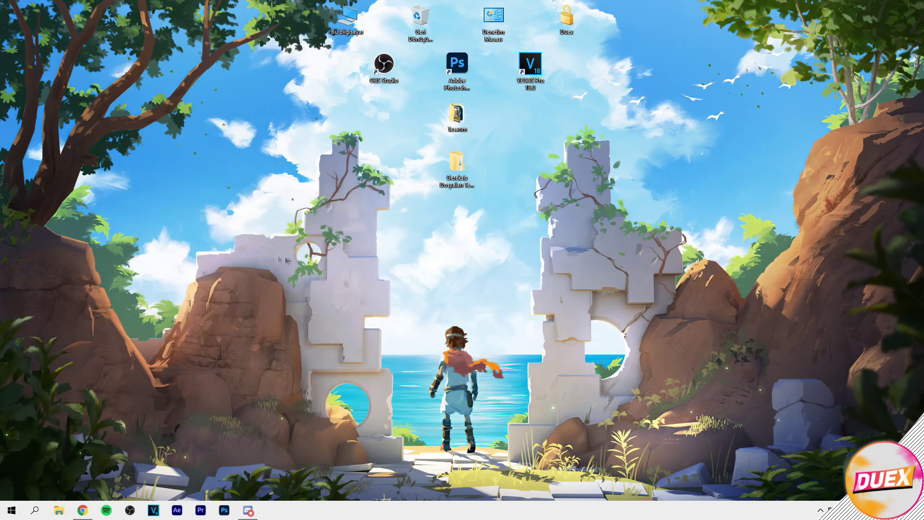
{"action": "left_click", "coordinate": [259, 190]}
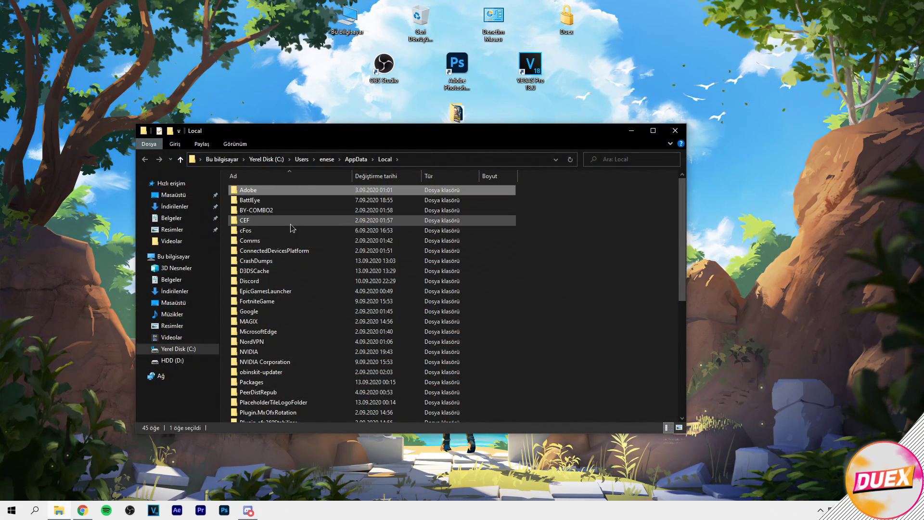
Step: Find the Spotify folder within Local and open its Data subfolder
{"action": "scroll", "coordinate": [291, 228], "scroll_direction": "down", "scroll_amount": 7}
{"action": "key", "text": "s"}
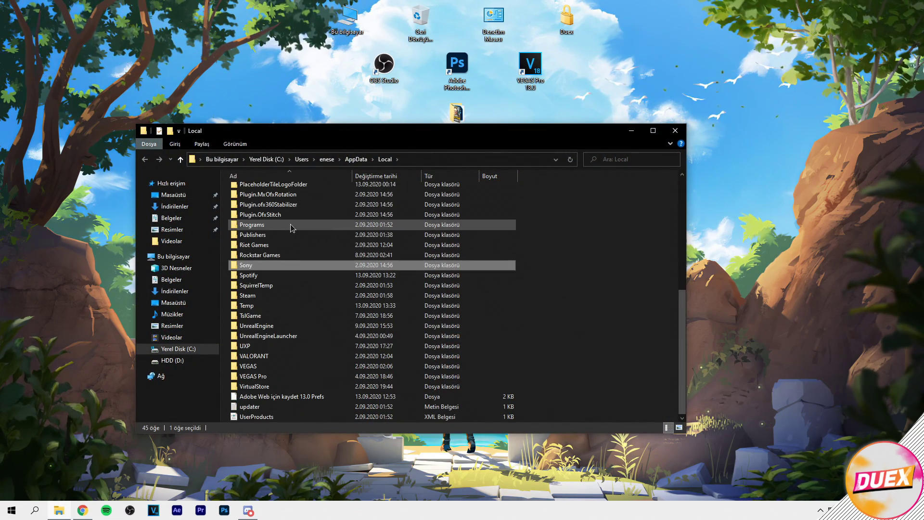
{"action": "left_click", "coordinate": [259, 277]}
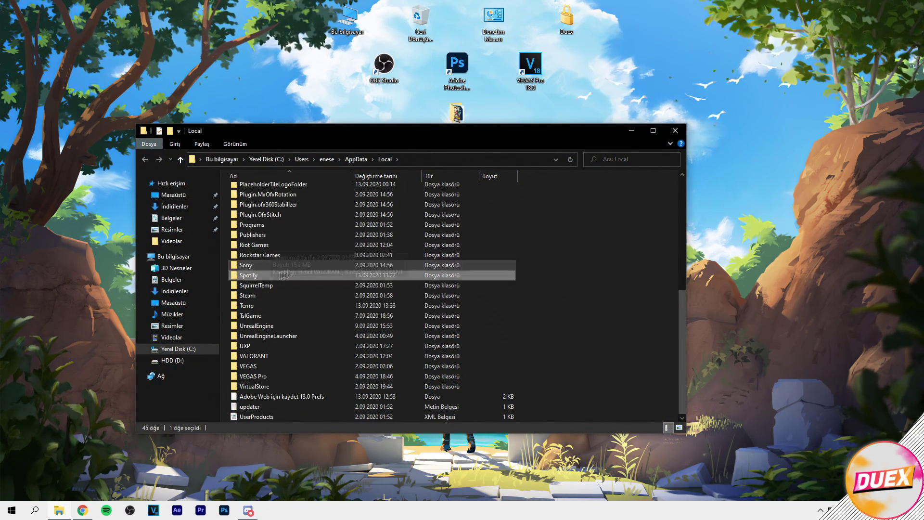
{"action": "double_click", "coordinate": [252, 277]}
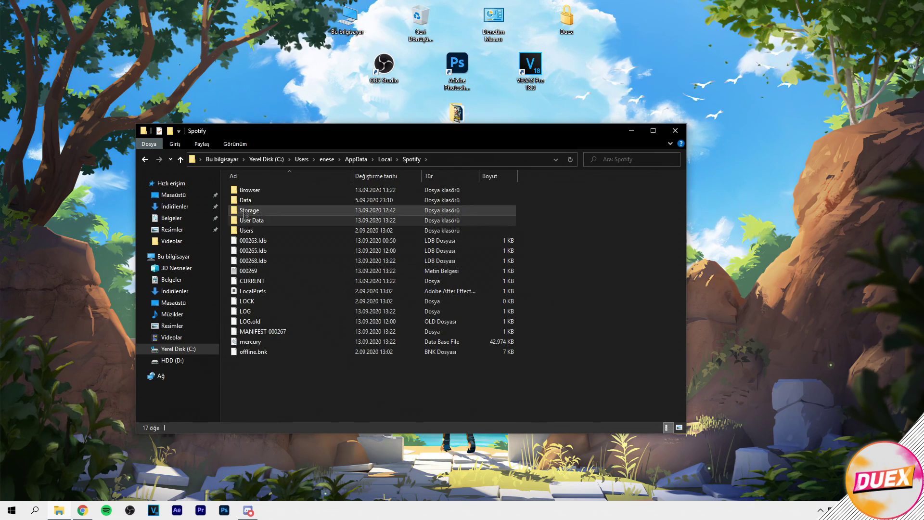
{"action": "double_click", "coordinate": [254, 201]}
Step: Look inside one of the subfolders in Spotify's Data folder and check the combined properties of all its folders
{"action": "scroll", "coordinate": [273, 258], "scroll_direction": "down", "scroll_amount": 7}
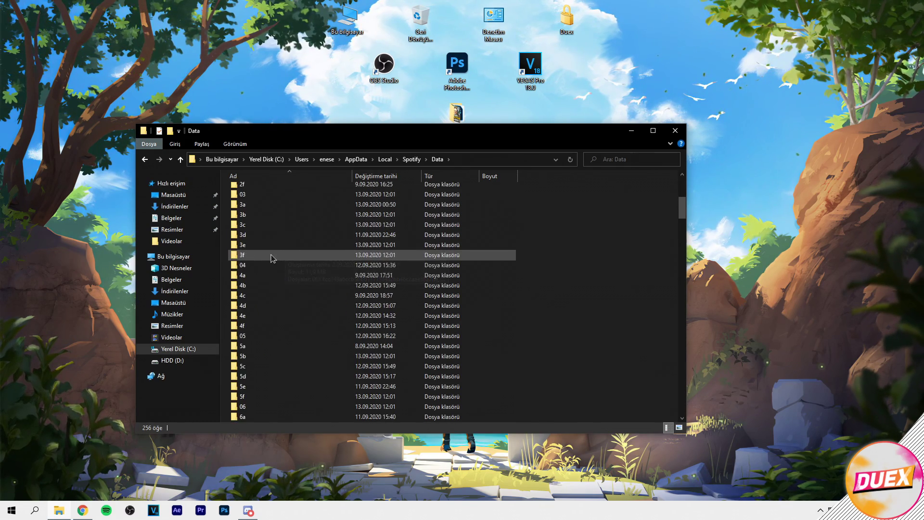
{"action": "double_click", "coordinate": [259, 259]}
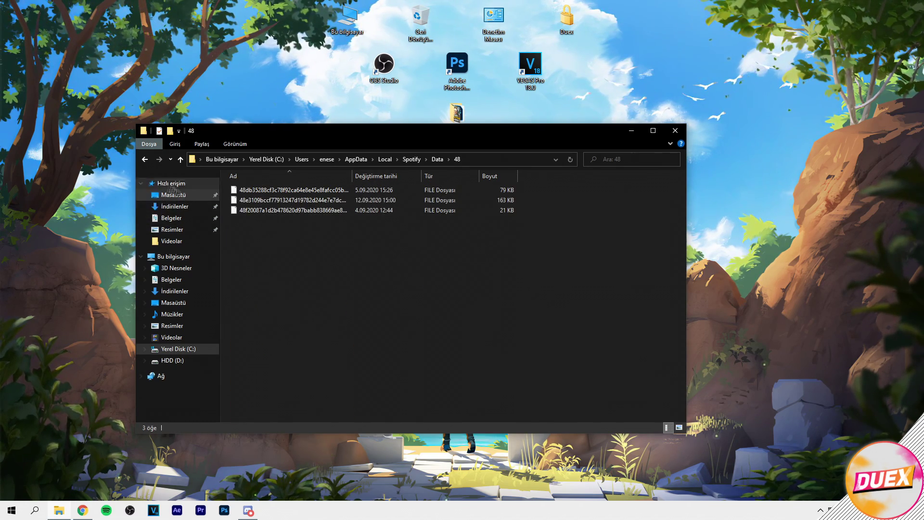
{"action": "left_click", "coordinate": [145, 160]}
{"action": "scroll", "coordinate": [275, 241], "scroll_direction": "up", "scroll_amount": 15}
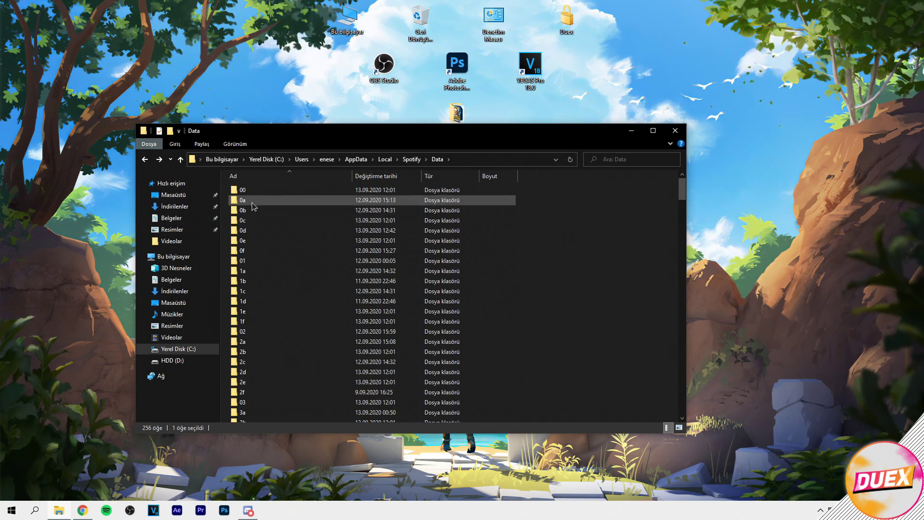
{"action": "key", "text": "ctrl+a"}
{"action": "right_click", "coordinate": [246, 201]}
{"action": "left_click", "coordinate": [263, 361]}
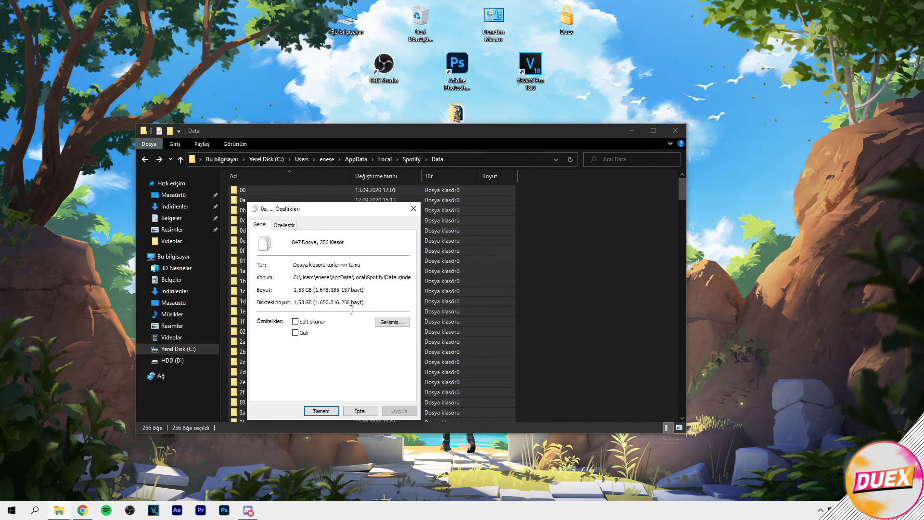
{"action": "left_click", "coordinate": [360, 411]}
Step: Select all folders in Spotify's Data folder and delete them
{"action": "scroll", "coordinate": [299, 294], "scroll_direction": "down", "scroll_amount": 20}
{"action": "scroll", "coordinate": [308, 291], "scroll_direction": "down", "scroll_amount": 7}
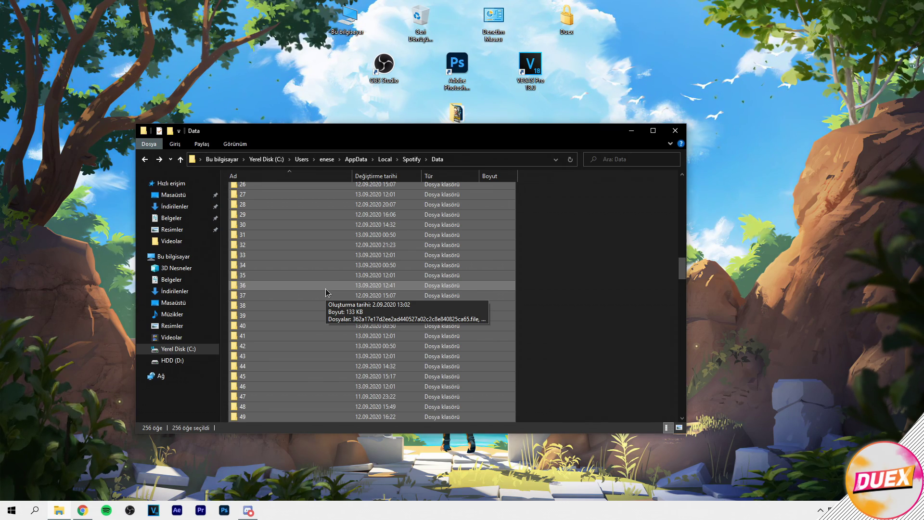
{"action": "scroll", "coordinate": [325, 289], "scroll_direction": "up", "scroll_amount": 20}
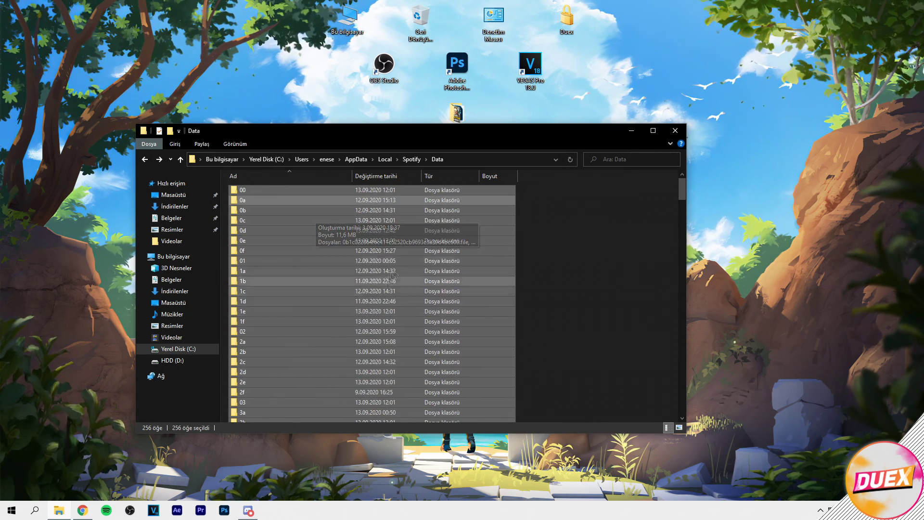
{"action": "left_click", "coordinate": [323, 230]}
{"action": "key", "text": "ctrl+a"}
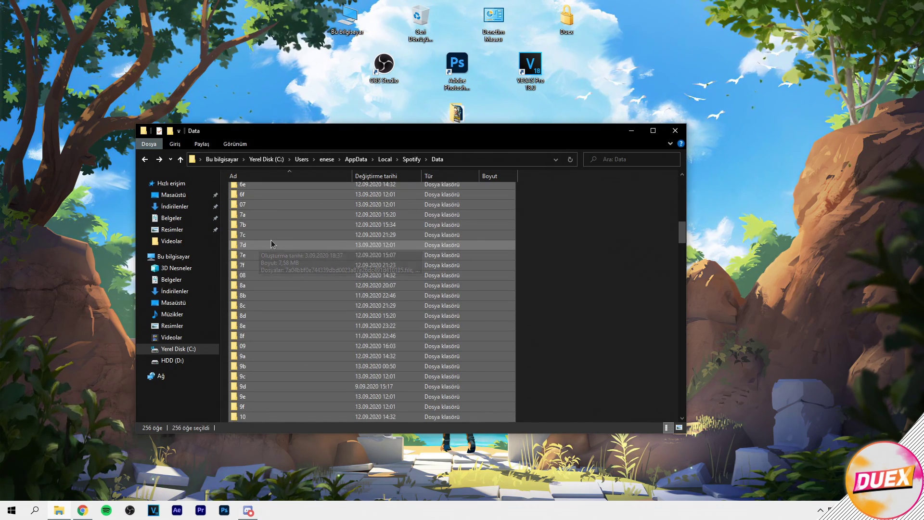
{"action": "scroll", "coordinate": [337, 250], "scroll_direction": "down", "scroll_amount": 16}
{"action": "key", "text": "Delete"}
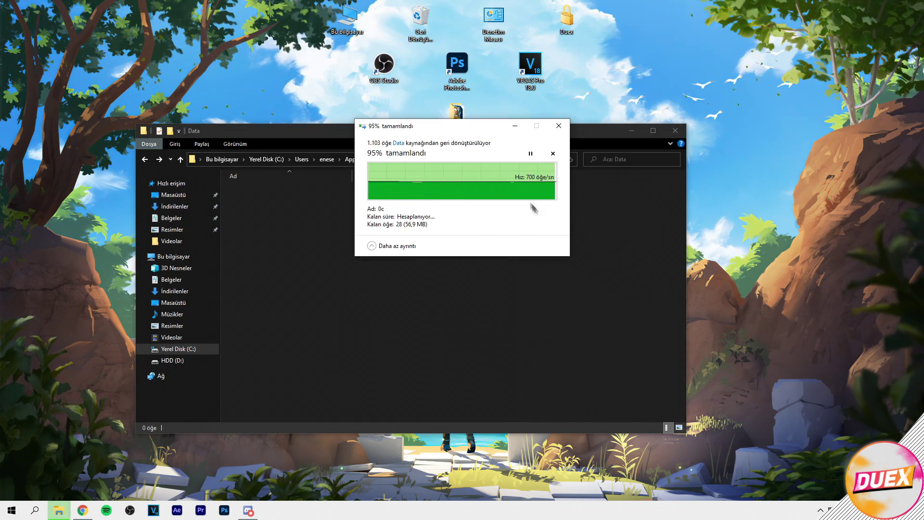
Step: Empty the Recycle Bin, confirming permanent deletion of all its items
{"action": "right_click", "coordinate": [415, 24]}
{"action": "left_click", "coordinate": [473, 39]}
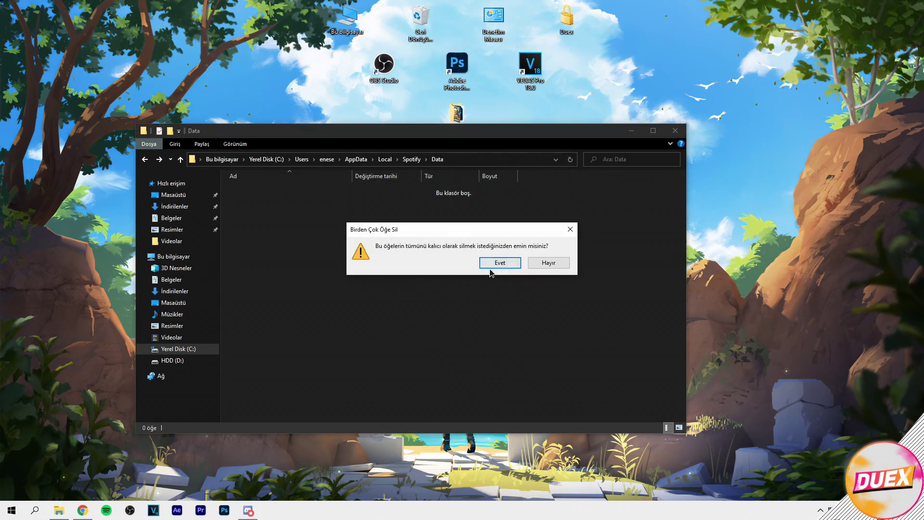
{"action": "left_click", "coordinate": [499, 266]}
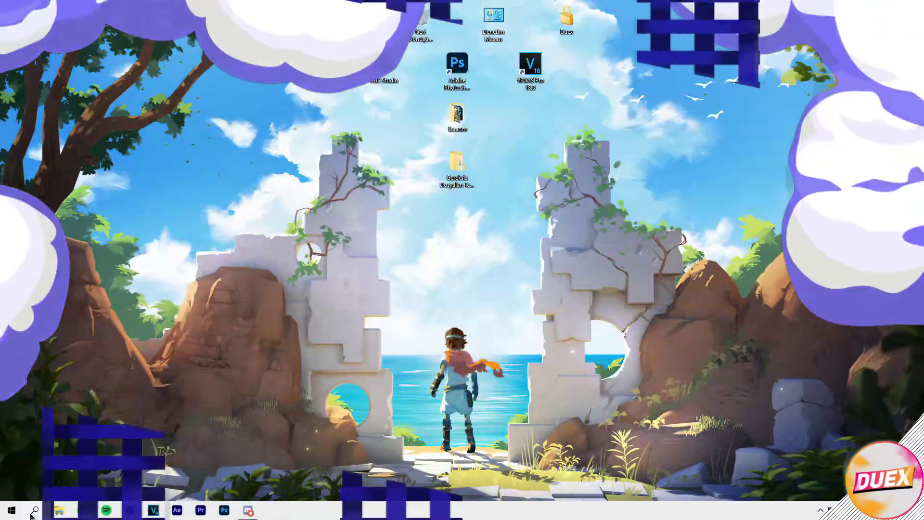
Step: Search Windows for "%localappdata%" again, open the Local folder and go to GLCache inside its NVIDIA folder
{"action": "left_click", "coordinate": [32, 513]}
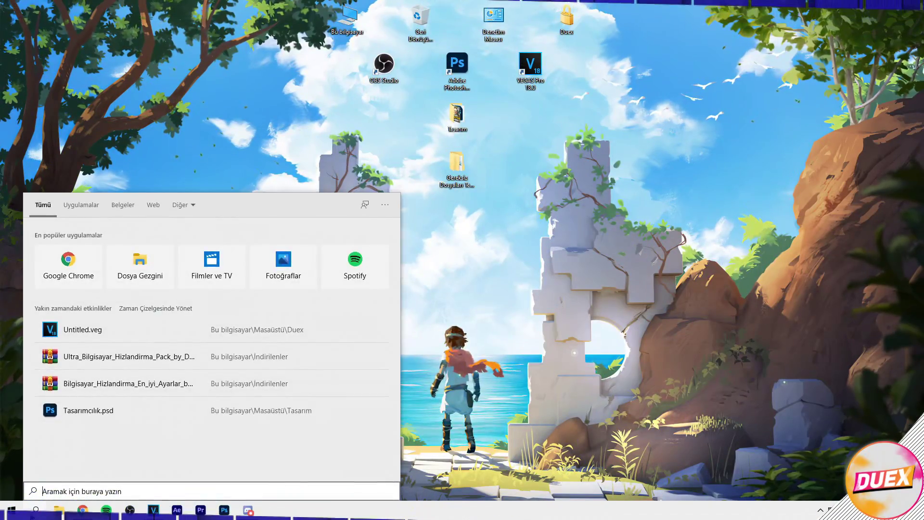
{"action": "type", "text": "%localappdata%"}
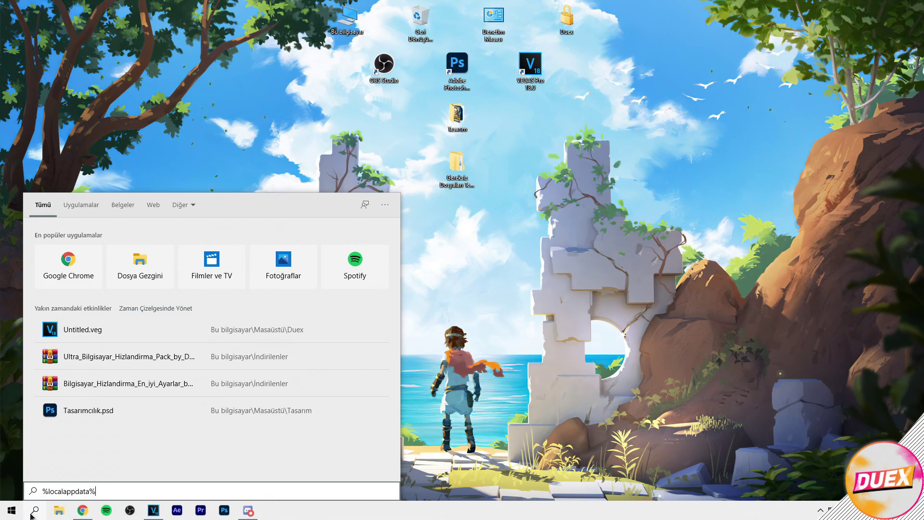
{"action": "key", "text": "Return"}
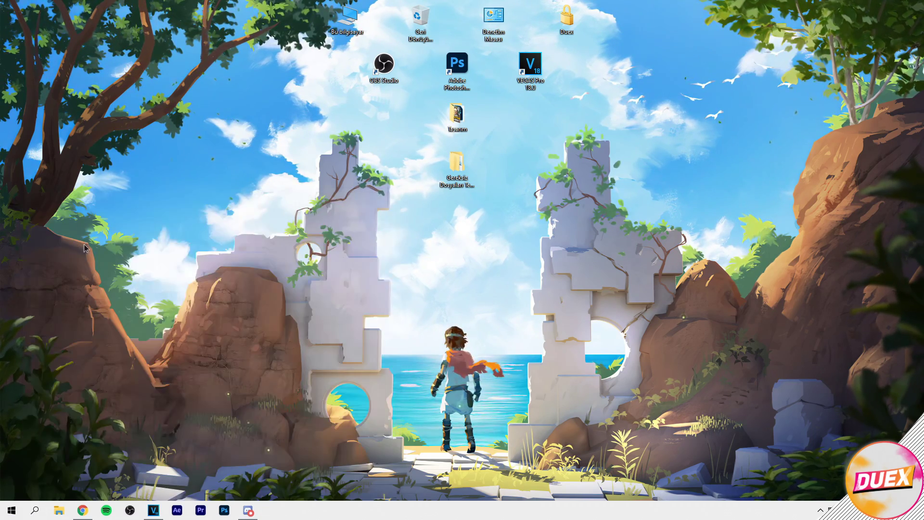
{"action": "left_click", "coordinate": [251, 193]}
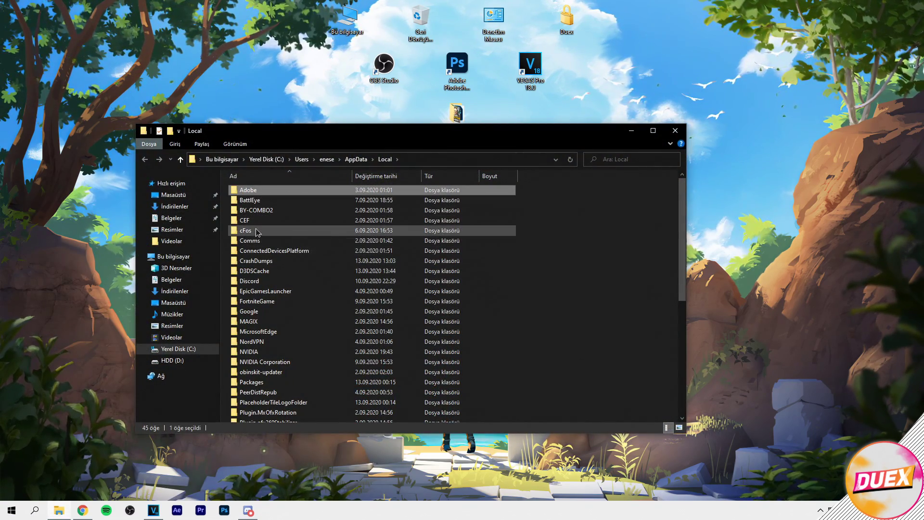
{"action": "scroll", "coordinate": [275, 327], "scroll_direction": "down", "scroll_amount": 1}
{"action": "scroll", "coordinate": [274, 328], "scroll_direction": "down", "scroll_amount": 1}
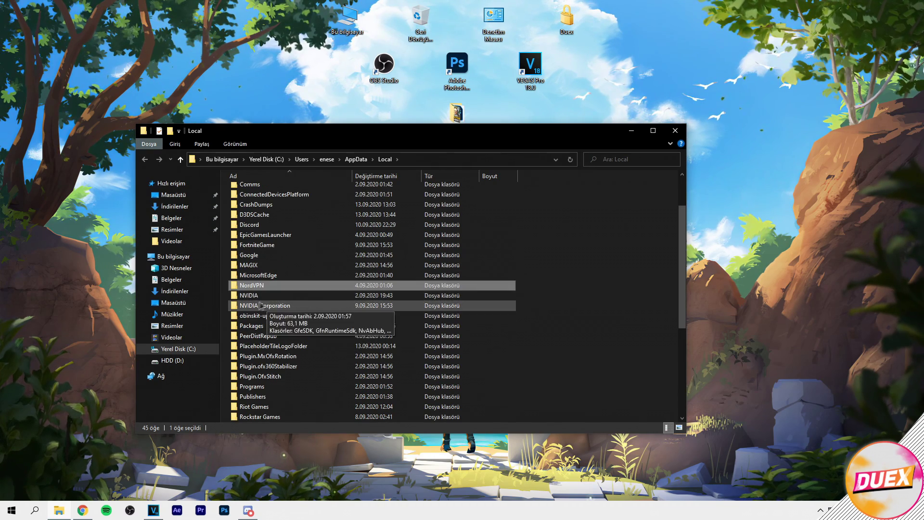
{"action": "double_click", "coordinate": [254, 296]}
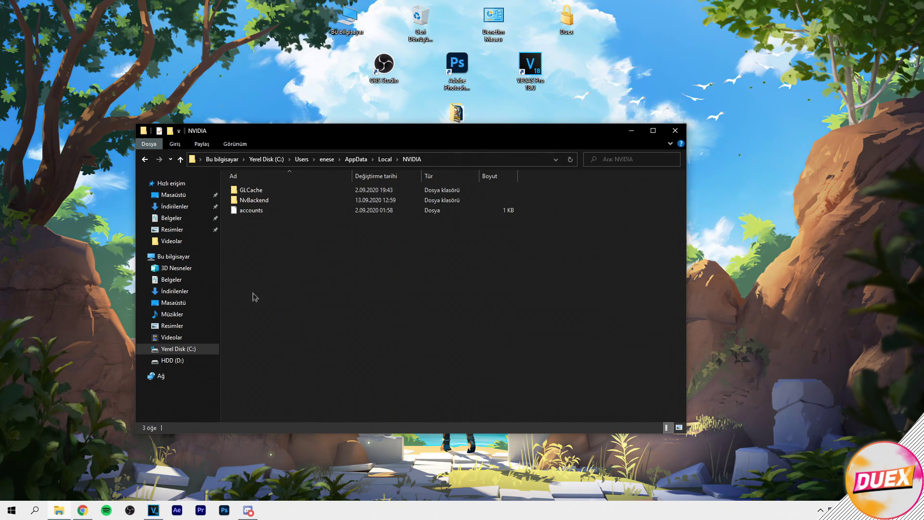
{"action": "double_click", "coordinate": [258, 191]}
Step: Try to delete the cache subfolder inside GLCache
{"action": "left_click_drag", "start_coordinate": [337, 228], "coordinate": [249, 186]}
{"action": "right_click", "coordinate": [249, 186]}
{"action": "left_click_drag", "start_coordinate": [249, 225], "coordinate": [241, 190]}
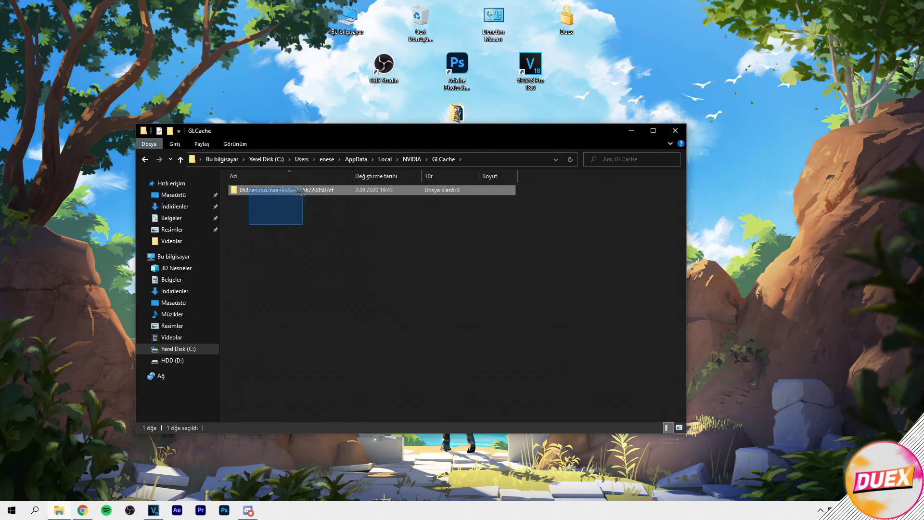
{"action": "left_click_drag", "start_coordinate": [300, 191], "coordinate": [282, 190]}
{"action": "right_click", "coordinate": [282, 190]}
{"action": "left_click", "coordinate": [299, 380]}
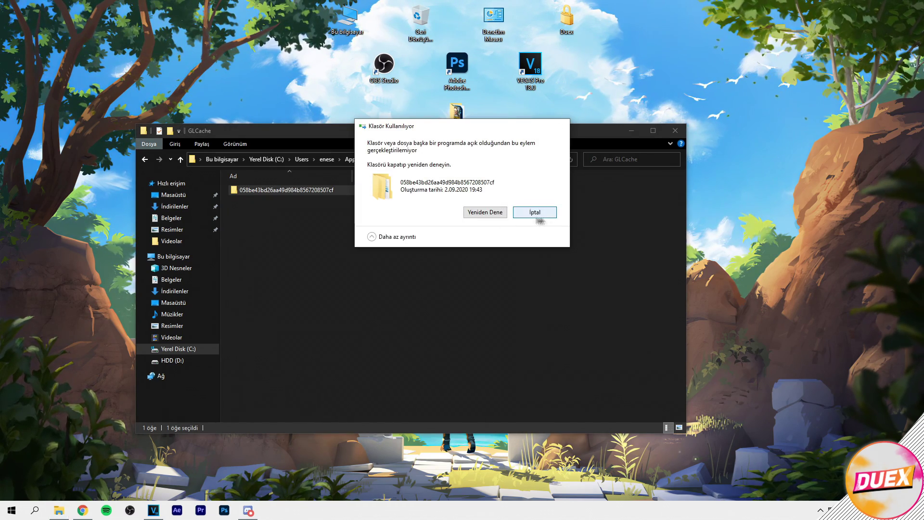
{"action": "left_click", "coordinate": [537, 215]}
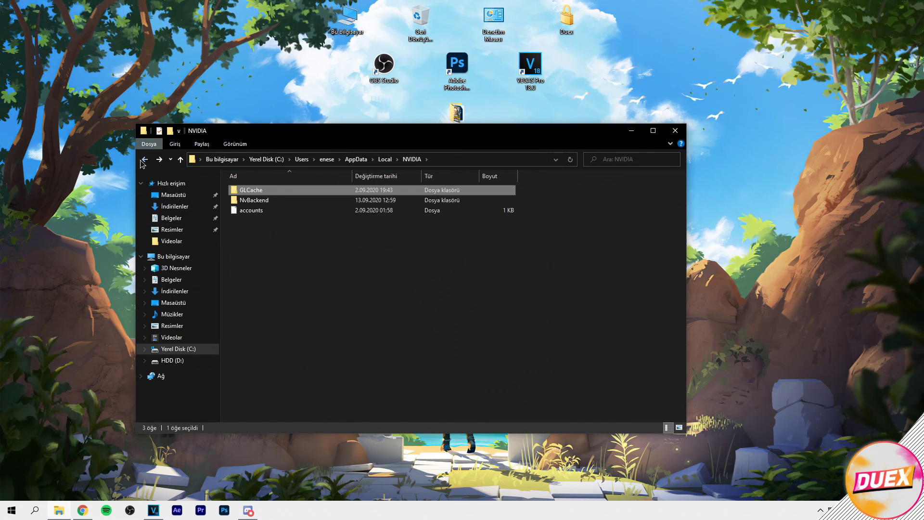
Step: Return to Local, open the NVIDIA Corporation folder and examine the folders it contains
{"action": "left_click", "coordinate": [143, 160]}
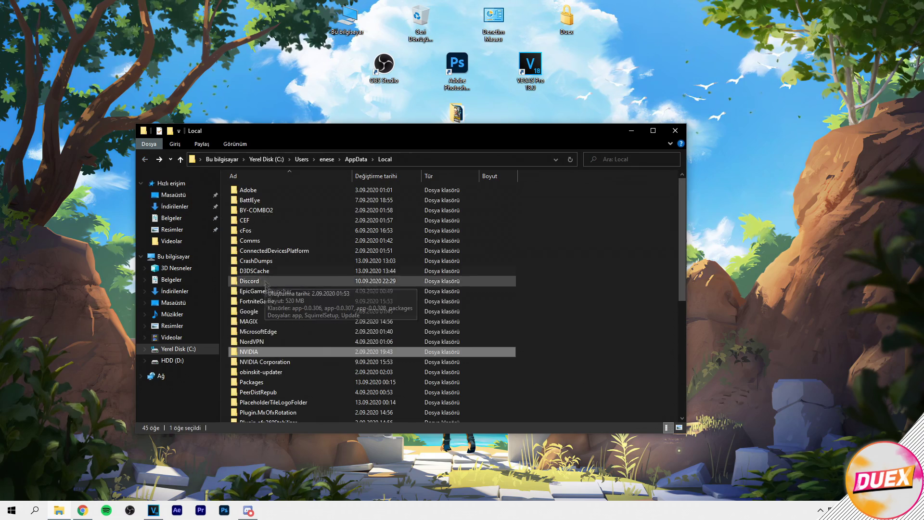
{"action": "double_click", "coordinate": [270, 364]}
{"action": "left_click_drag", "start_coordinate": [270, 285], "coordinate": [243, 192]}
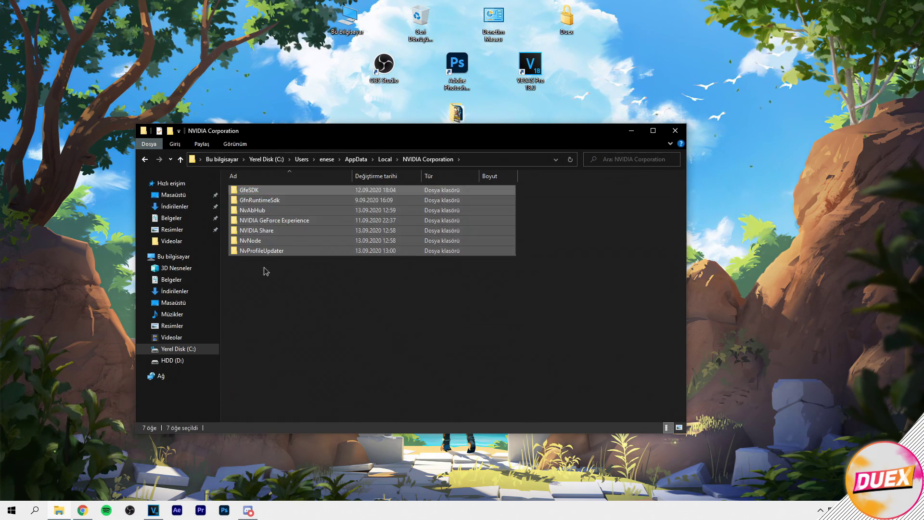
{"action": "left_click", "coordinate": [264, 269]}
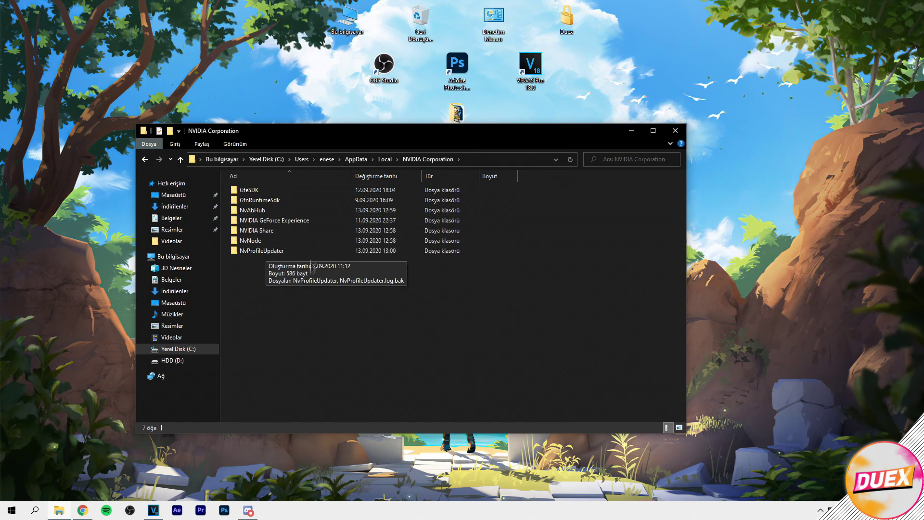
{"action": "left_click_drag", "start_coordinate": [283, 306], "coordinate": [262, 188]}
{"action": "left_click", "coordinate": [264, 284]}
{"action": "left_click_drag", "start_coordinate": [319, 303], "coordinate": [293, 187]}
{"action": "left_click", "coordinate": [320, 310]}
{"action": "left_click_drag", "start_coordinate": [320, 306], "coordinate": [251, 186]}
{"action": "left_click", "coordinate": [392, 313]}
{"action": "left_click_drag", "start_coordinate": [305, 295], "coordinate": [252, 190]}
{"action": "left_click", "coordinate": [344, 343]}
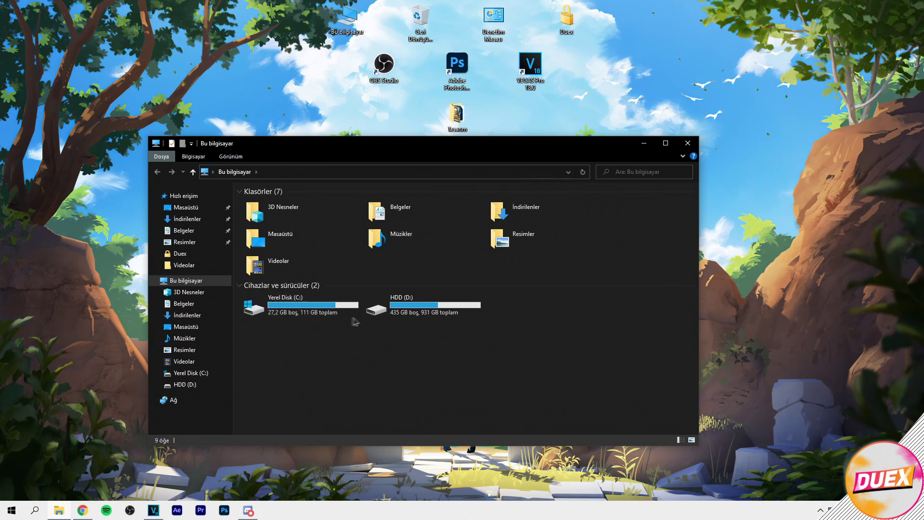
Step: Open Yerel Disk (C:) and set the folder options to "Gizli dosya, klasör ve sürücüleri göster"
{"action": "double_click", "coordinate": [282, 305]}
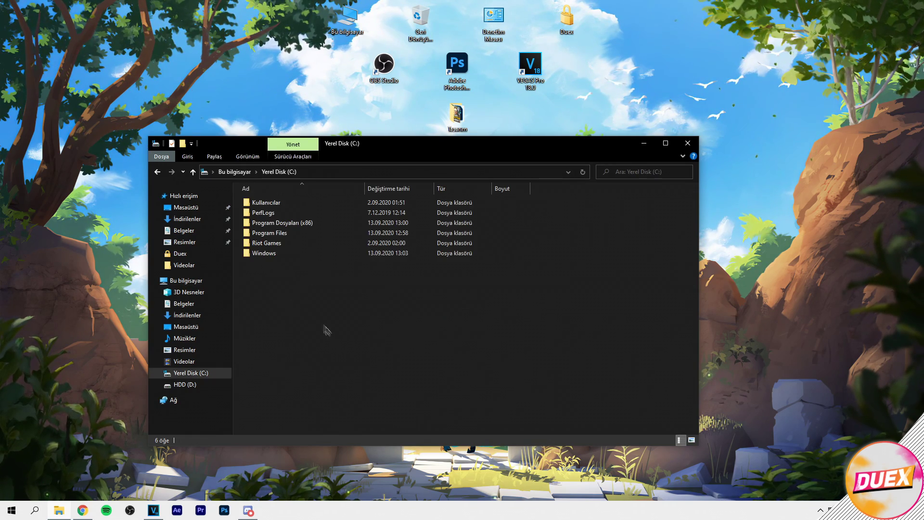
{"action": "left_click", "coordinate": [246, 156]}
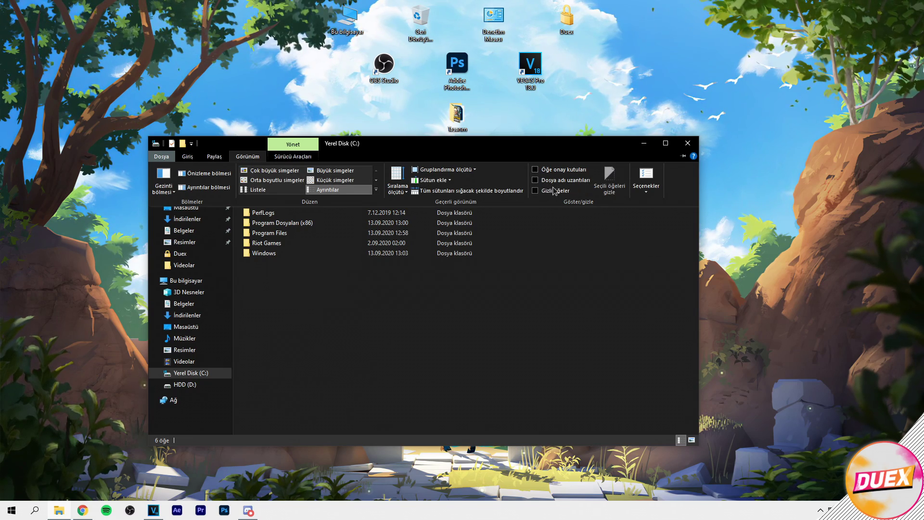
{"action": "left_click", "coordinate": [647, 173]}
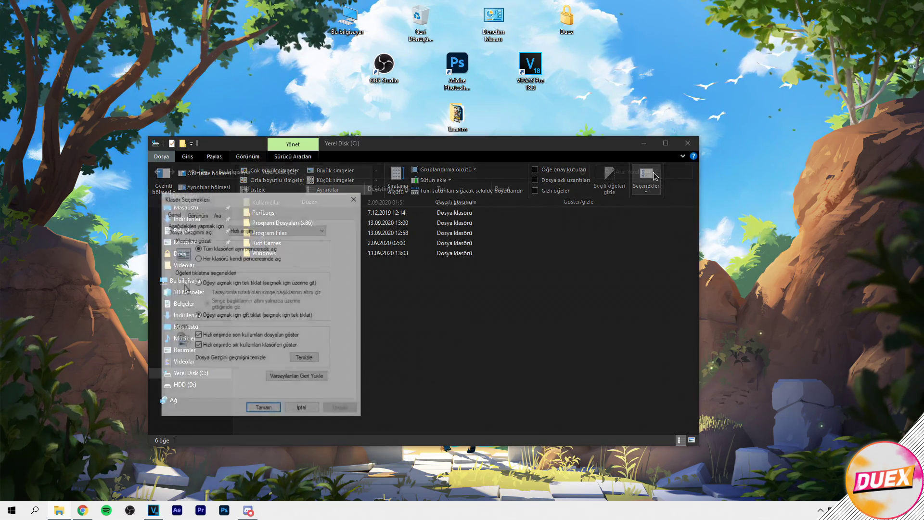
{"action": "left_click", "coordinate": [196, 213]}
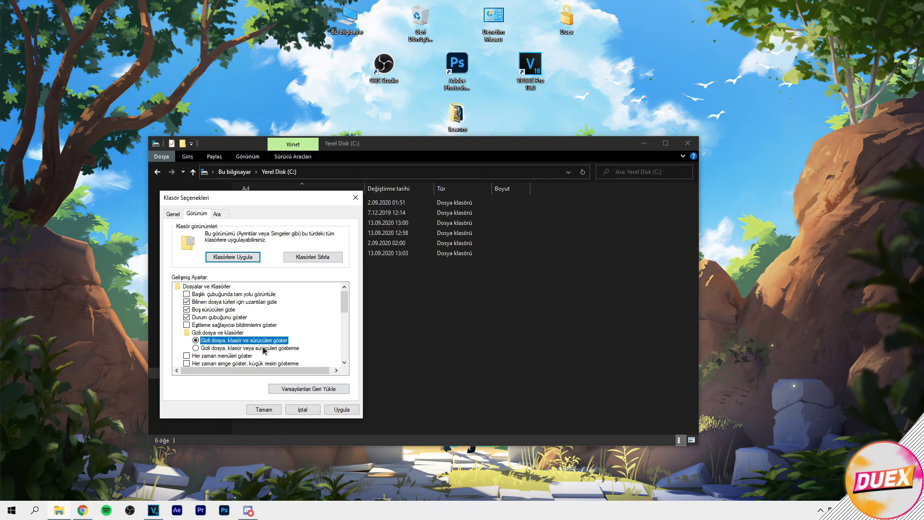
{"action": "left_click", "coordinate": [276, 409]}
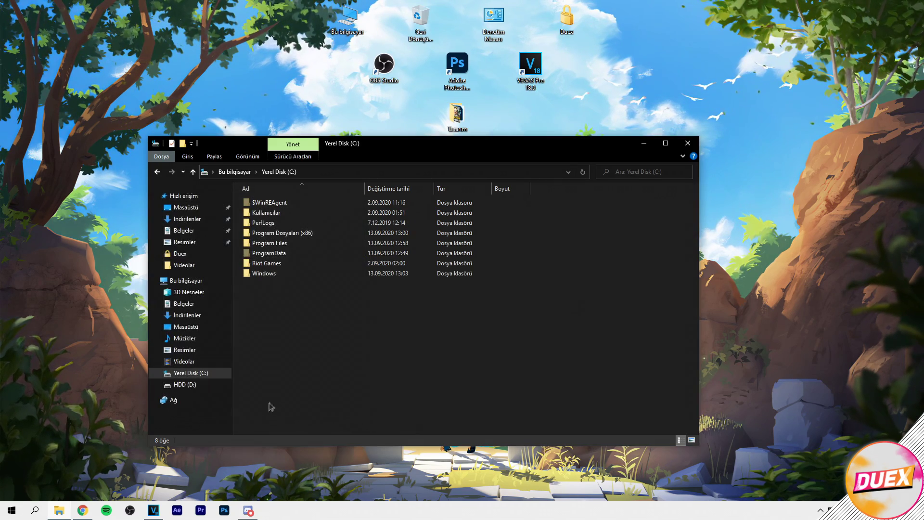
Step: Open the NVIDIA folder inside ProgramData and look through the log files it contains
{"action": "double_click", "coordinate": [278, 256]}
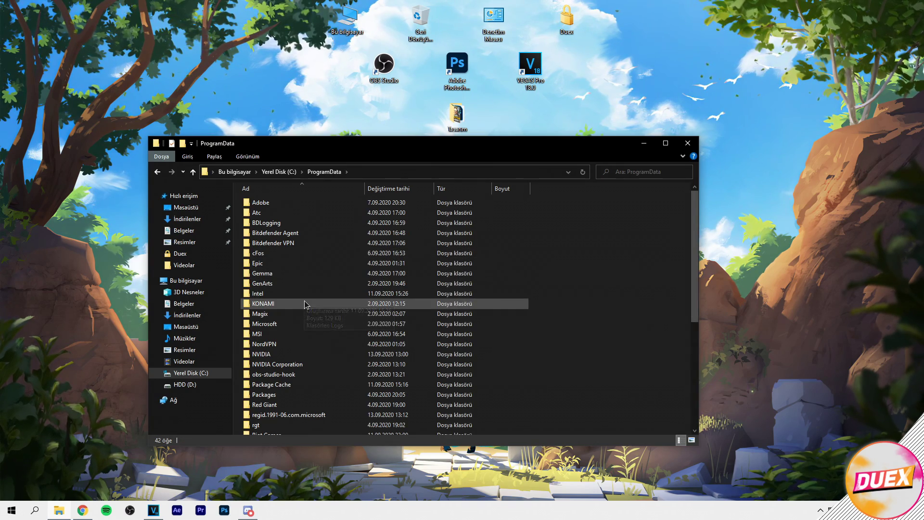
{"action": "scroll", "coordinate": [290, 275], "scroll_direction": "down", "scroll_amount": 1}
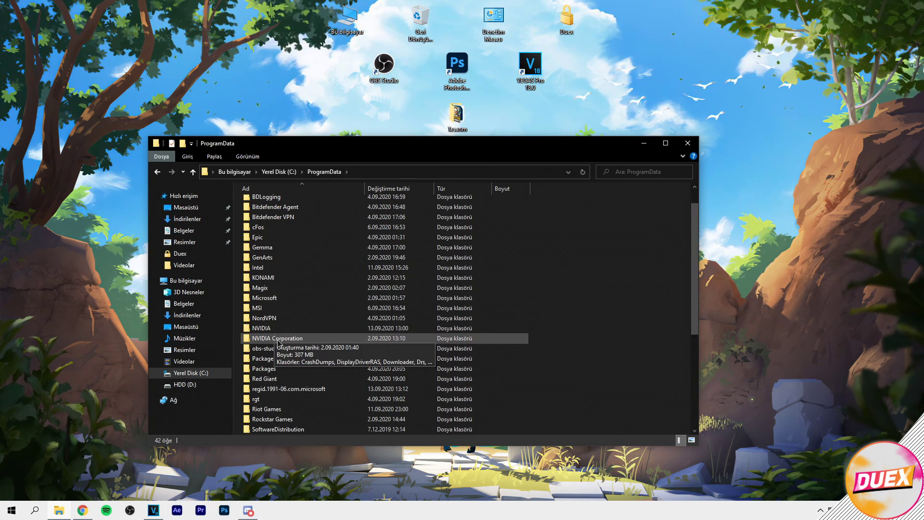
{"action": "double_click", "coordinate": [289, 328]}
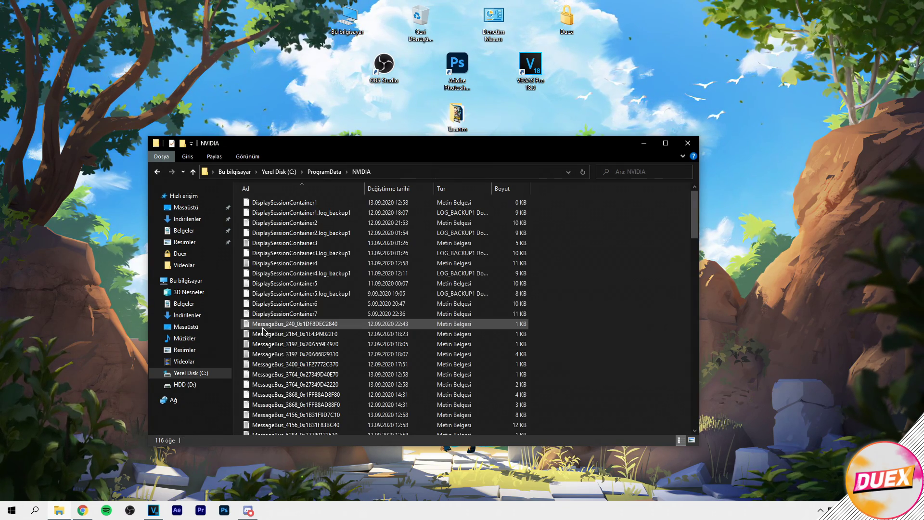
{"action": "scroll", "coordinate": [289, 270], "scroll_direction": "down", "scroll_amount": 3}
{"action": "scroll", "coordinate": [289, 270], "scroll_direction": "down", "scroll_amount": 15}
{"action": "right_click", "coordinate": [277, 257]}
{"action": "key", "text": "Escape"}
{"action": "scroll", "coordinate": [322, 272], "scroll_direction": "down", "scroll_amount": 4}
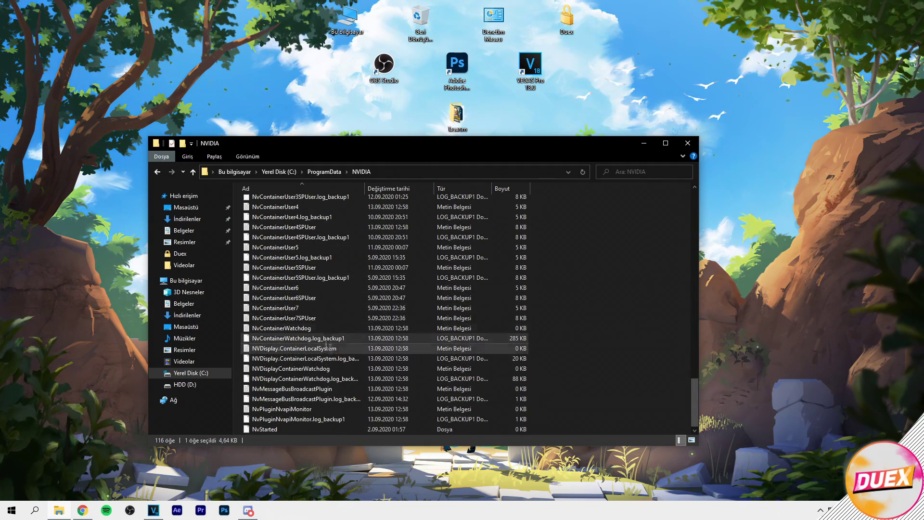
Step: Check the combined size of all files in ProgramData's NVIDIA folder in their properties, then clear the selection
{"action": "key", "text": "ctrl+a"}
{"action": "right_click", "coordinate": [298, 252]}
{"action": "left_click", "coordinate": [359, 405]}
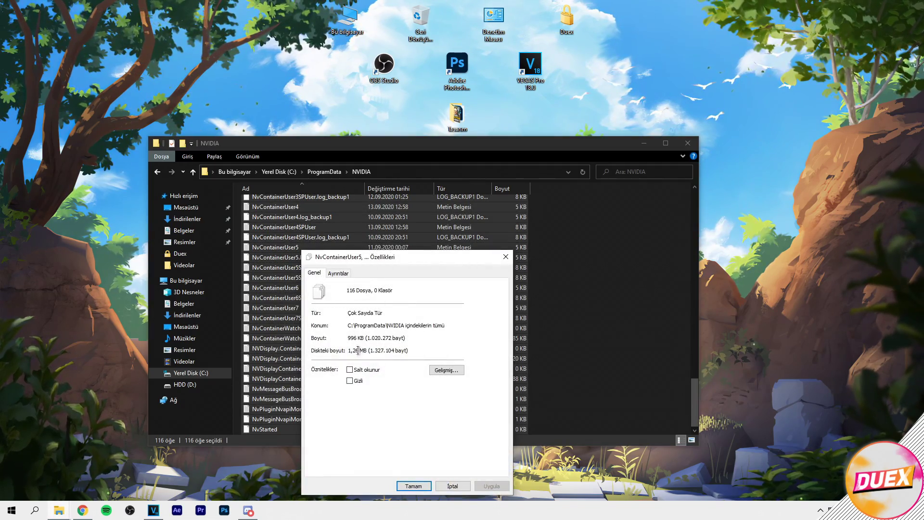
{"action": "left_click", "coordinate": [457, 486]}
{"action": "left_click", "coordinate": [594, 357]}
{"action": "scroll", "coordinate": [301, 252], "scroll_direction": "up", "scroll_amount": 10}
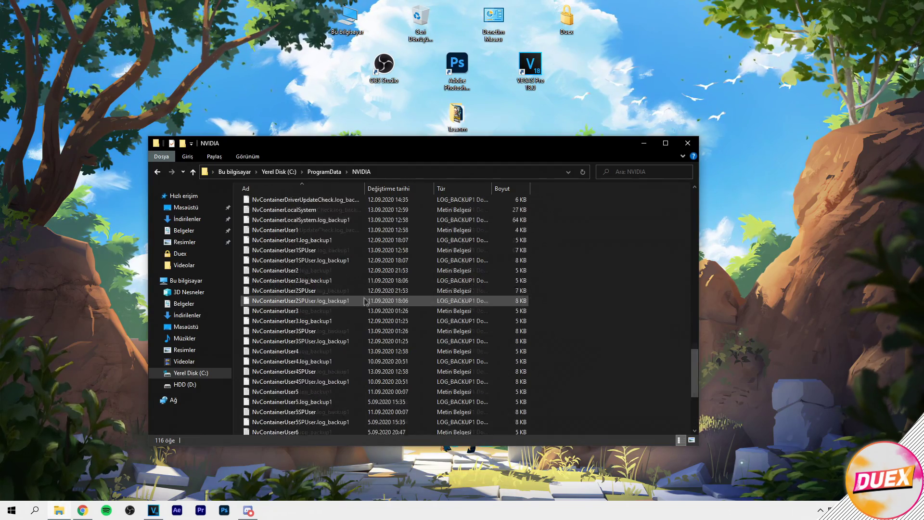
{"action": "scroll", "coordinate": [301, 251], "scroll_direction": "up", "scroll_amount": 5}
Step: Return to ProgramData and open the NV_Cache folder inside NVIDIA Corporation
{"action": "key", "text": "alt+Up"}
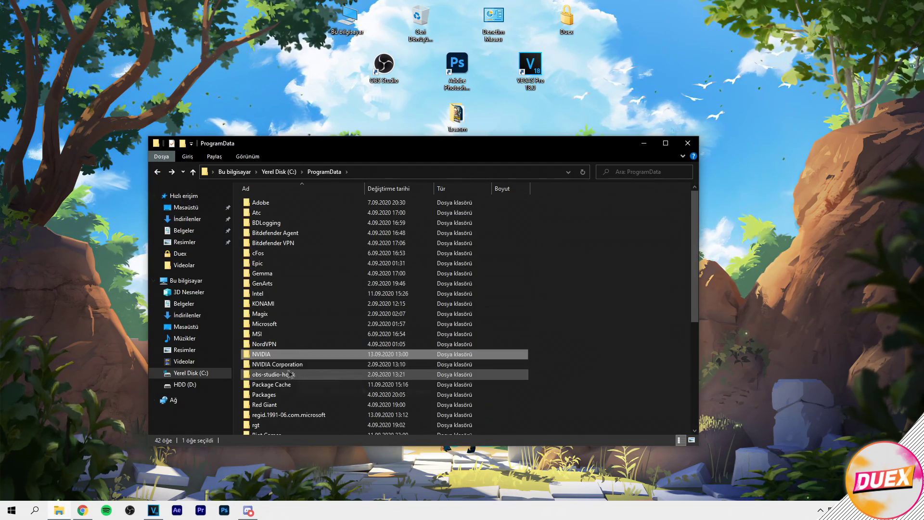
{"action": "double_click", "coordinate": [279, 368]}
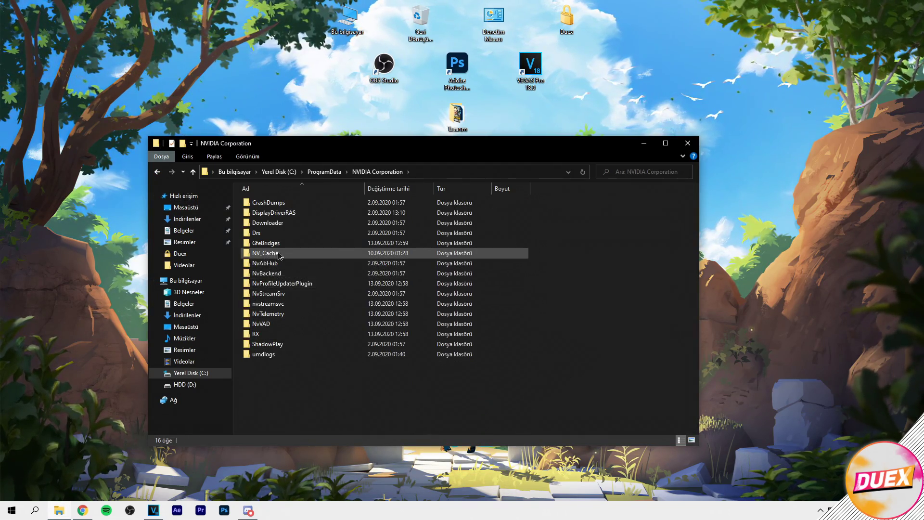
{"action": "double_click", "coordinate": [273, 253]}
{"action": "scroll", "coordinate": [308, 260], "scroll_direction": "down", "scroll_amount": 8}
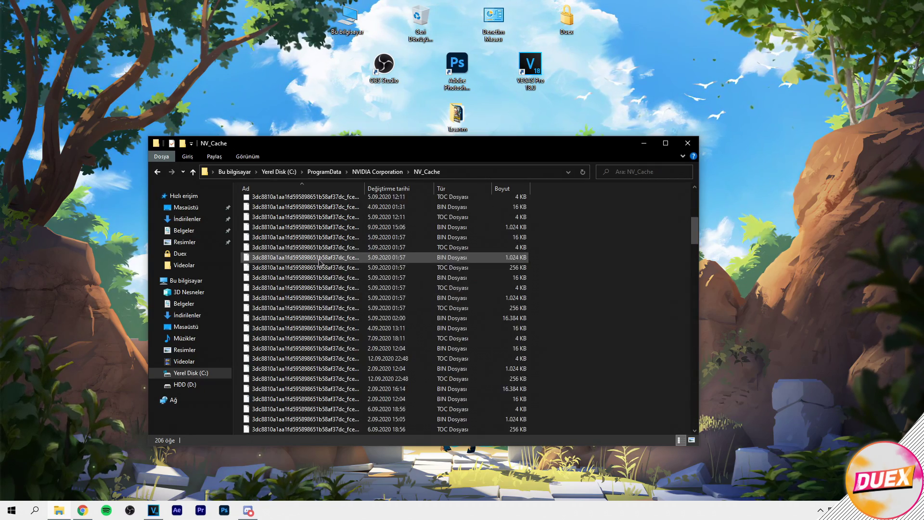
Step: Select all files in NV_Cache and check their combined size in the properties
{"action": "key", "text": "ctrl+a"}
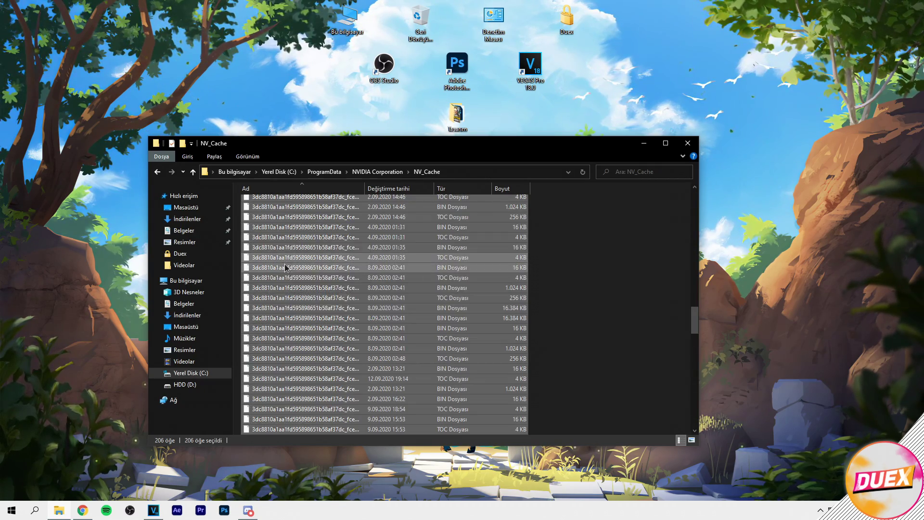
{"action": "right_click", "coordinate": [269, 233]}
{"action": "left_click", "coordinate": [311, 383]}
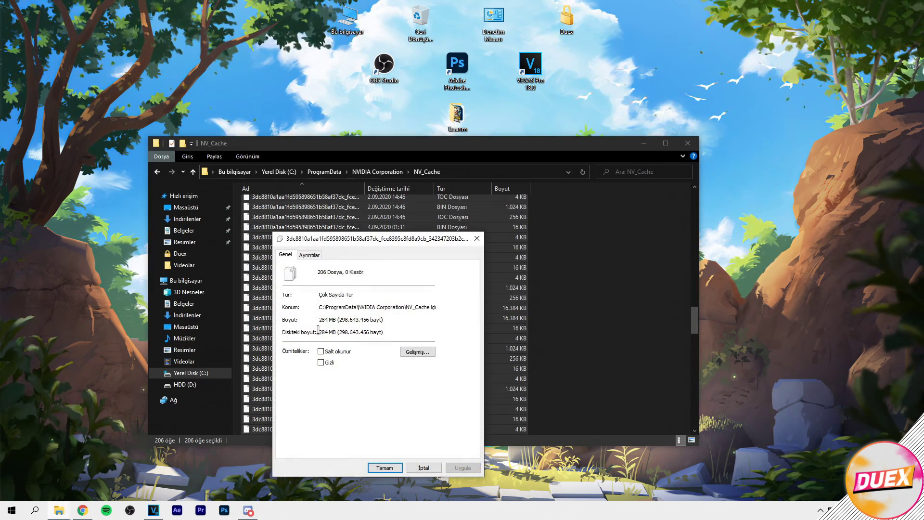
{"action": "left_click", "coordinate": [424, 468]}
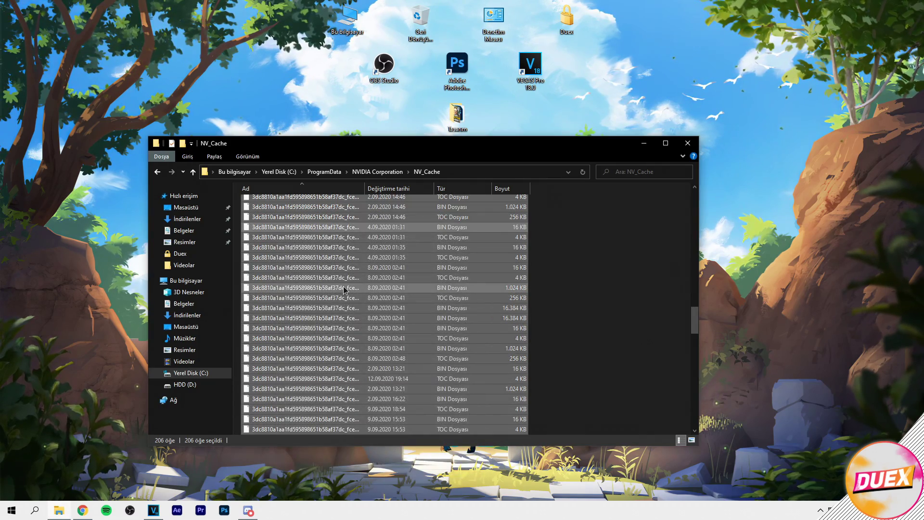
Step: Delete all the selected cache files in NV_Cache
{"action": "scroll", "coordinate": [388, 271], "scroll_direction": "down", "scroll_amount": 20}
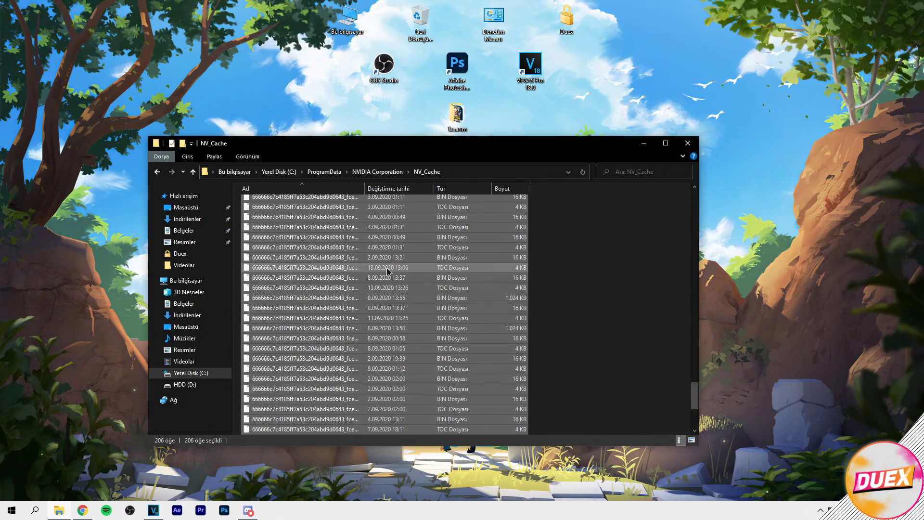
{"action": "key", "text": "Delete"}
{"action": "left_click", "coordinate": [487, 228]}
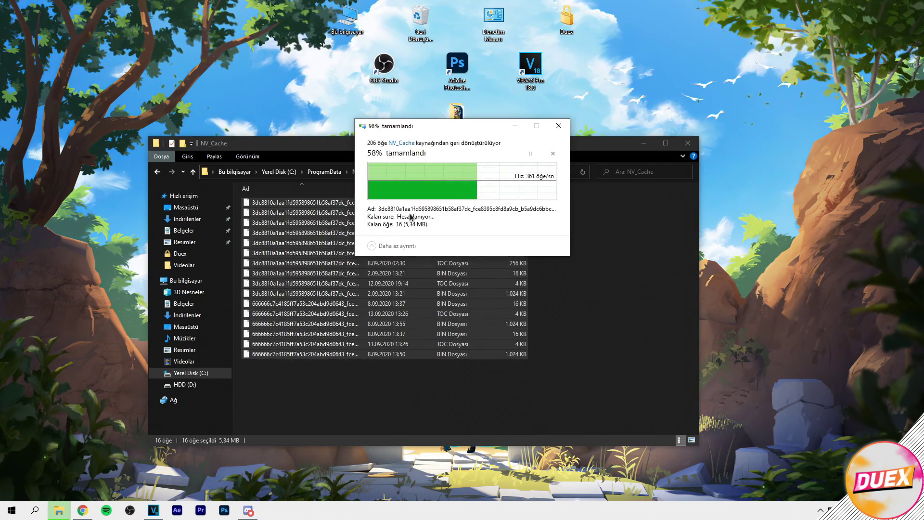
Step: Go back to NVIDIA Corporation and look inside its NvAbHub folder
{"action": "left_click", "coordinate": [158, 171]}
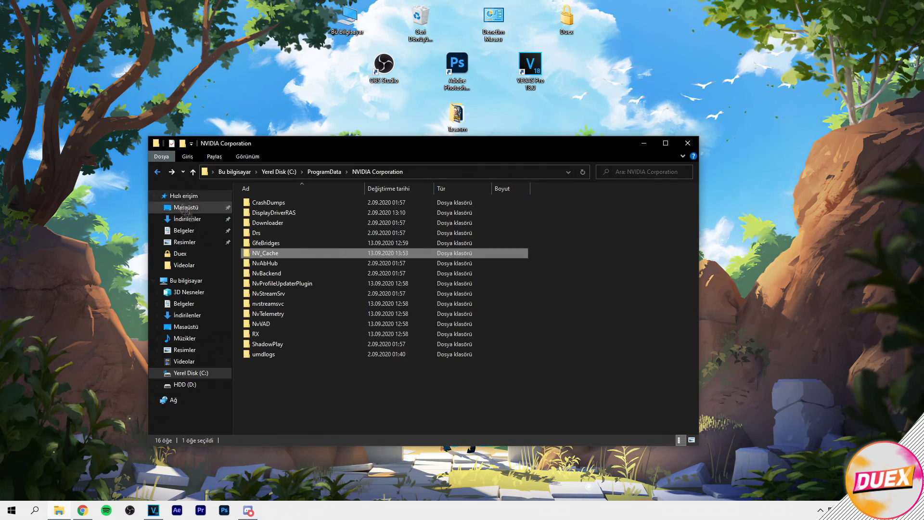
{"action": "double_click", "coordinate": [278, 263]}
{"action": "left_click", "coordinate": [157, 172]}
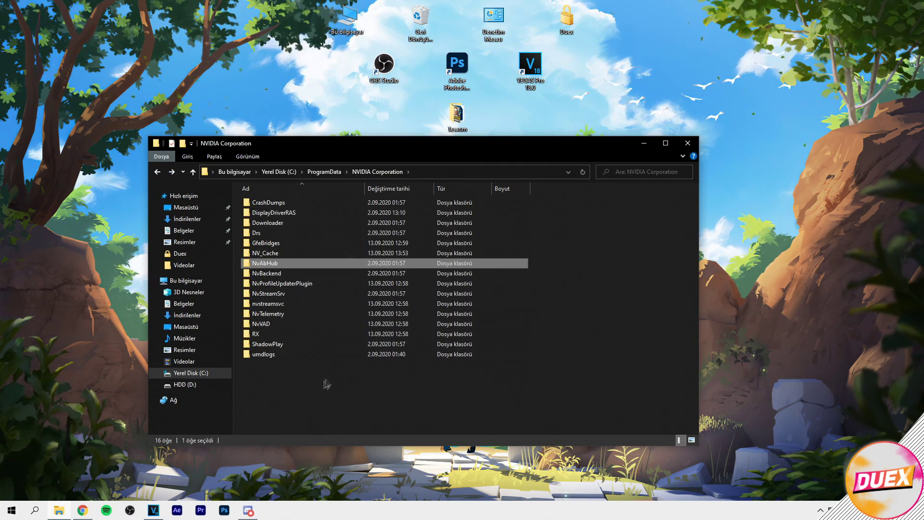
Step: Reopen NV_Cache and try to delete the remaining BIN and TOC files
{"action": "double_click", "coordinate": [281, 251]}
{"action": "left_click_drag", "start_coordinate": [359, 385], "coordinate": [274, 201]}
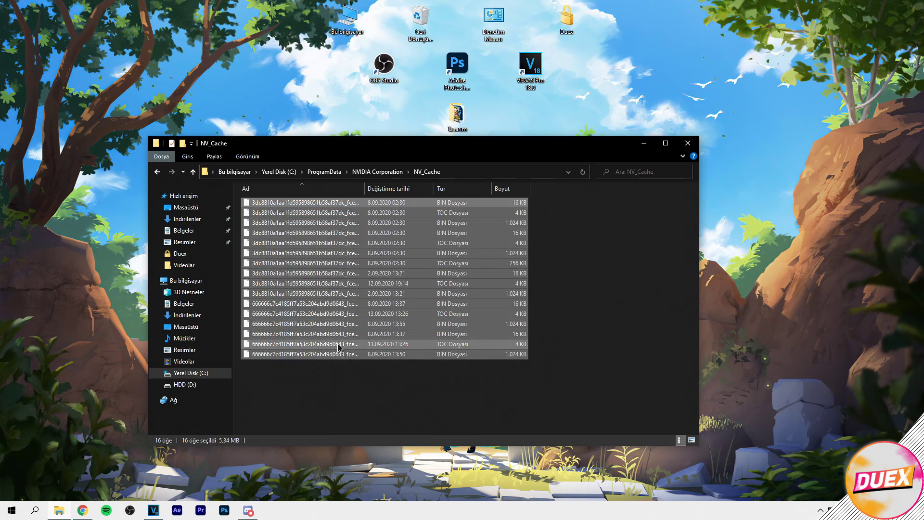
{"action": "key", "text": "Delete"}
{"action": "left_click", "coordinate": [485, 235]}
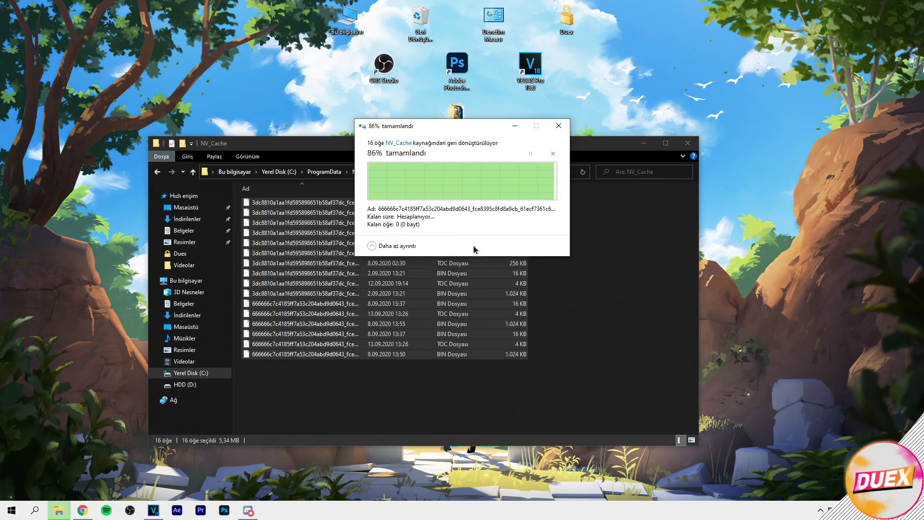
{"action": "left_click_drag", "start_coordinate": [418, 404], "coordinate": [283, 197]}
{"action": "left_click_drag", "start_coordinate": [390, 403], "coordinate": [274, 196]}
{"action": "left_click", "coordinate": [438, 369]}
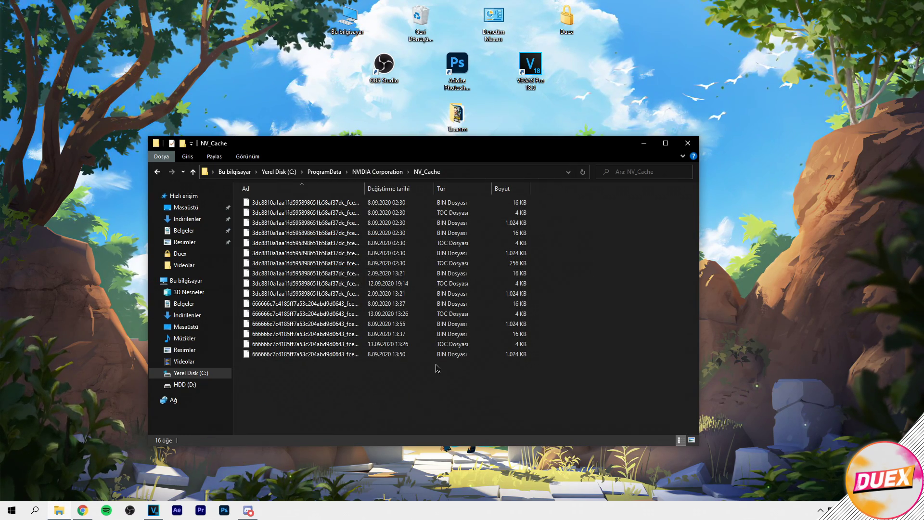
{"action": "left_click_drag", "start_coordinate": [393, 396], "coordinate": [315, 195]}
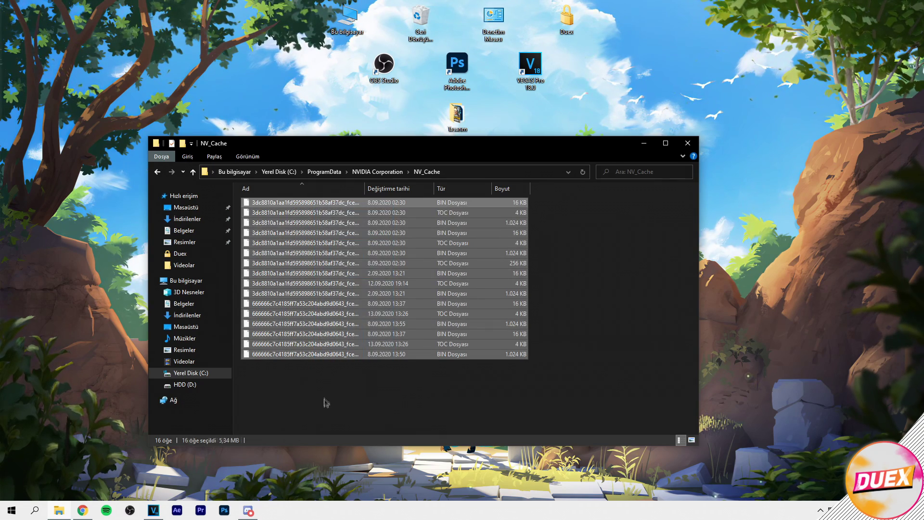
{"action": "left_click", "coordinate": [324, 402]}
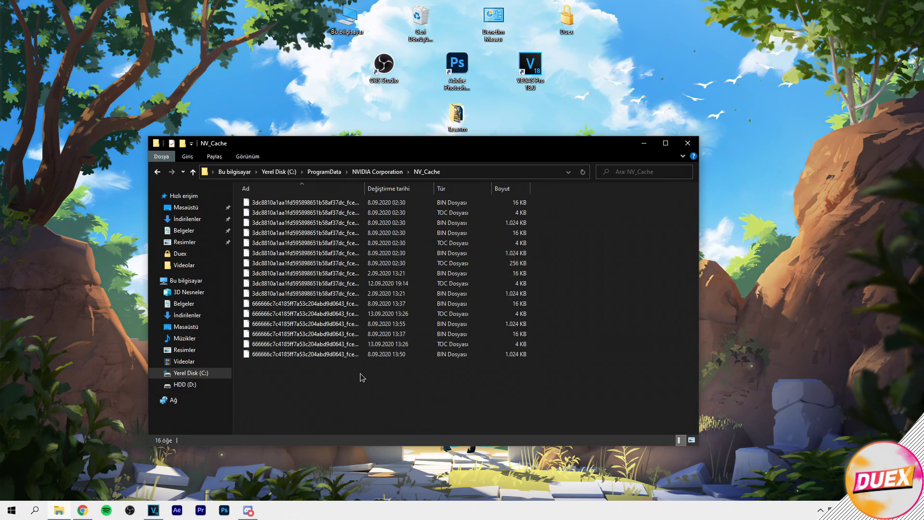